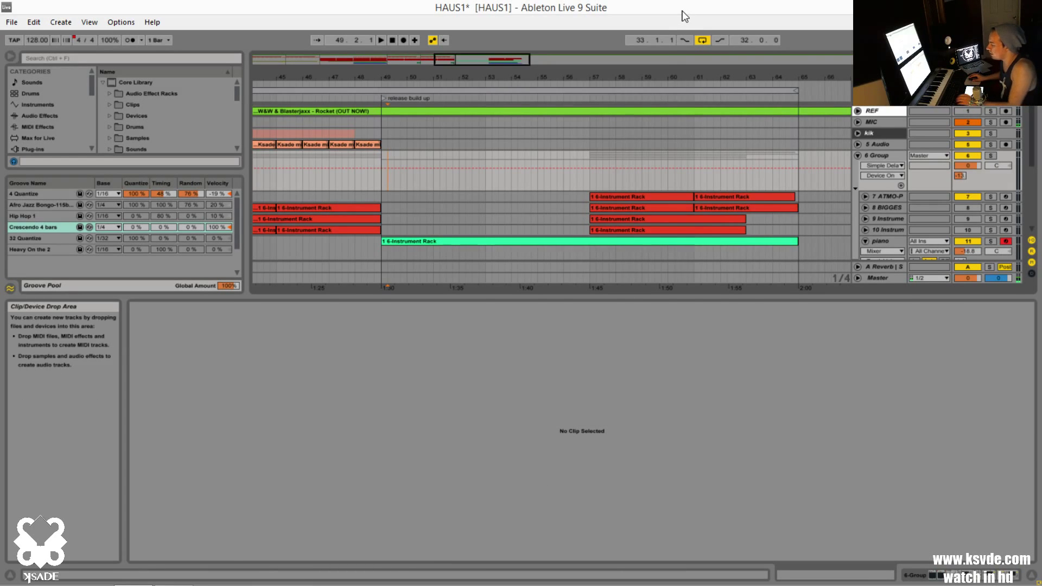
Switch the detail area to Device View to show the Trash 2, Kickstart, Auto Filter and Simple Delay chain
key("shift+Tab")
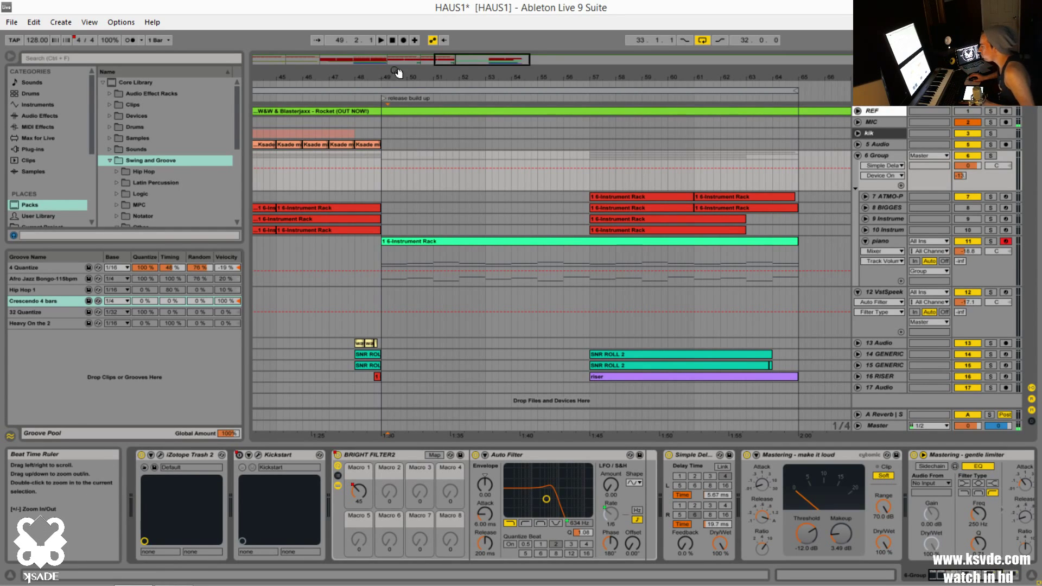
Zoom out, open the green piano clip's notes in the MIDI editor, then deselect the clip
left_click_drag(475, 60, 475, 49)
key("minus")
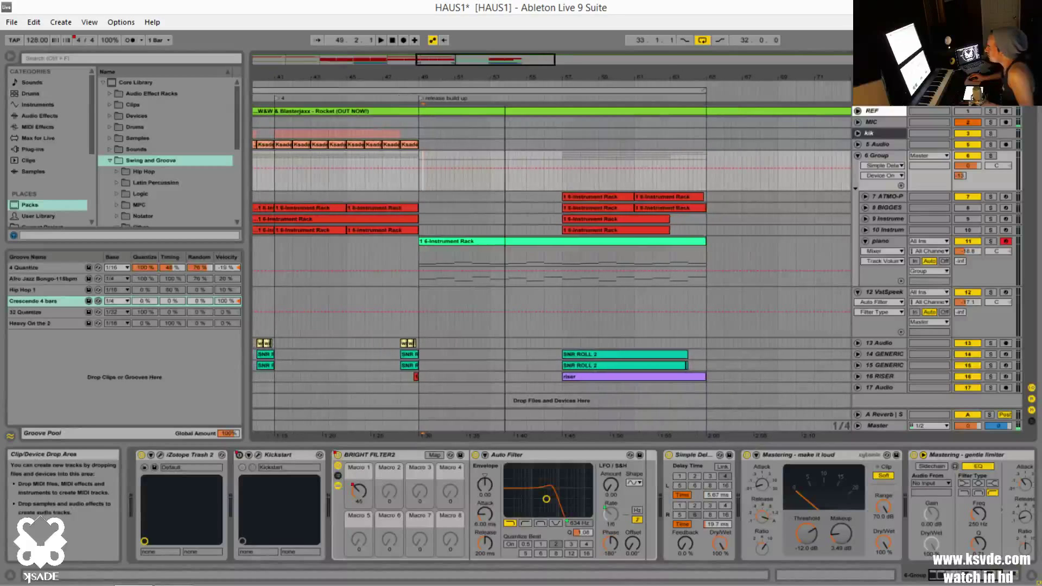
left_click(546, 241)
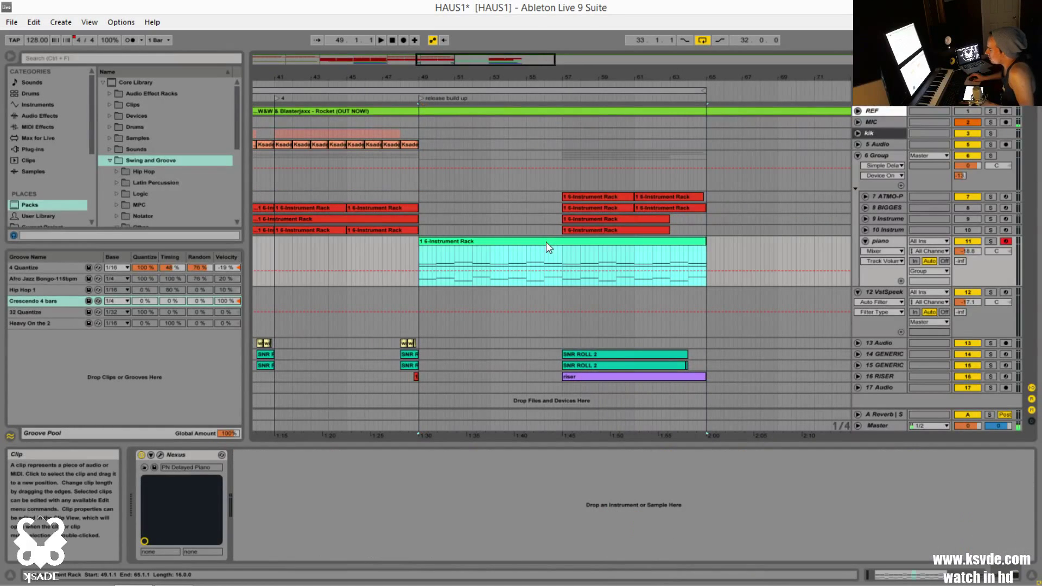
double_click(538, 247)
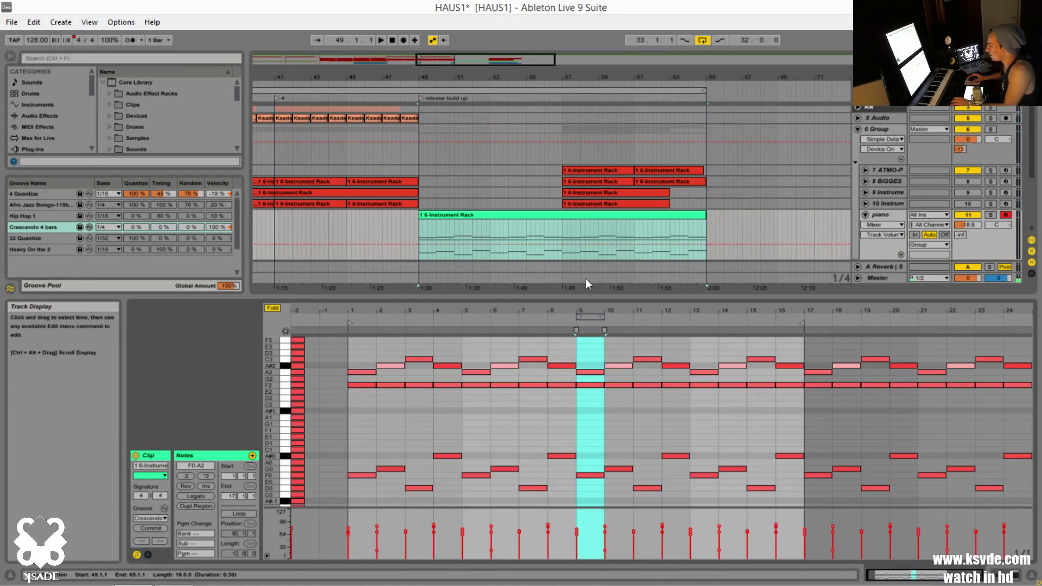
scroll(437, 396, "down", 2)
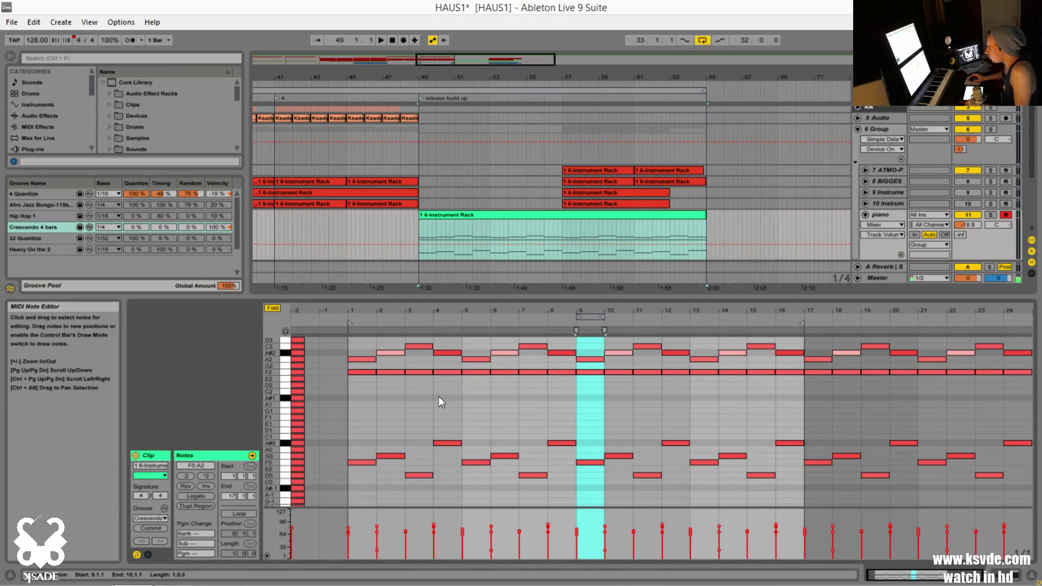
scroll(445, 393, "up", 2)
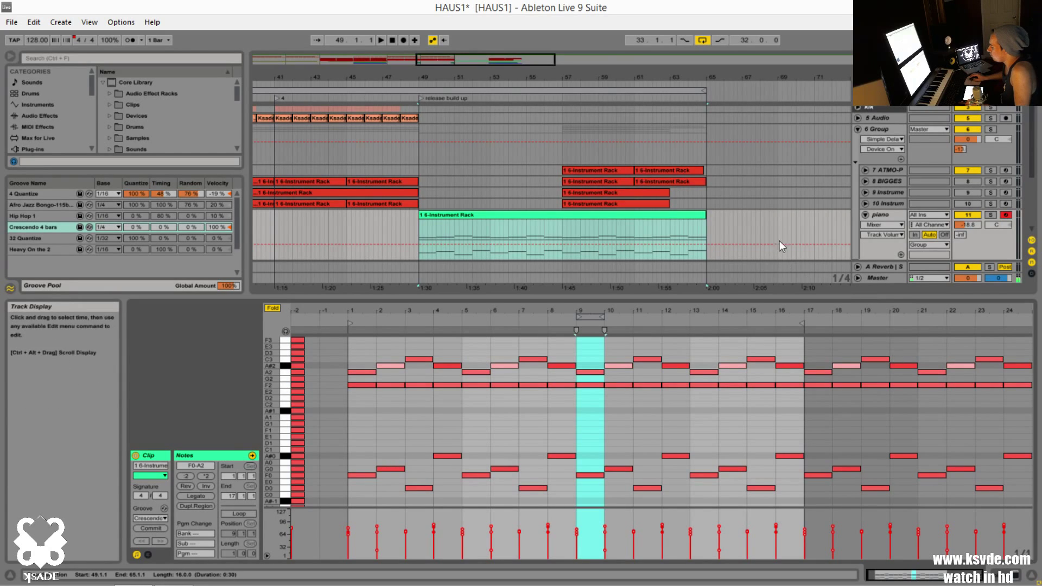
left_click(840, 278)
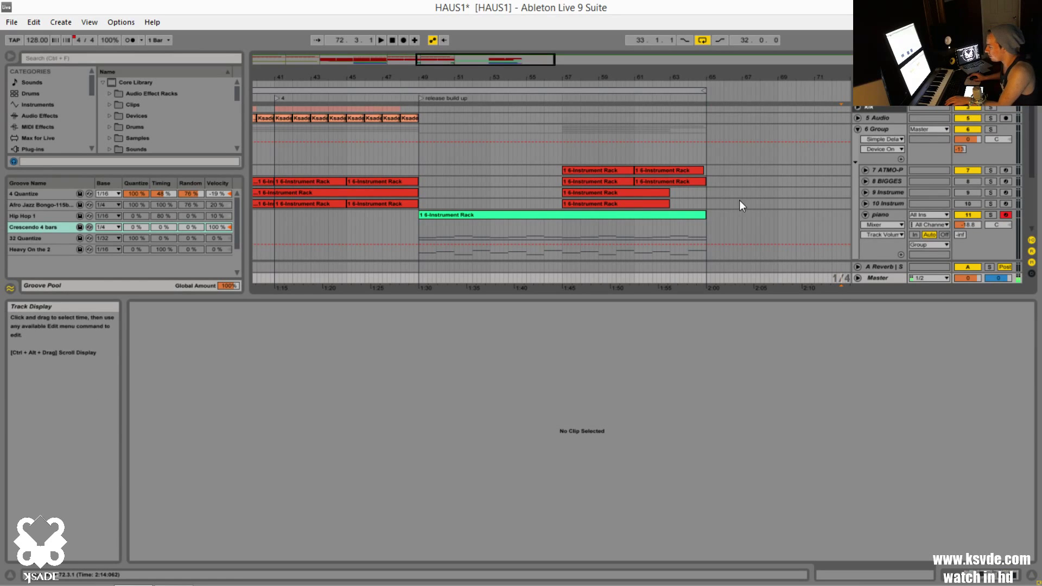
Select the 10 Instrum track at bar 66, use a finer grid, and zoom in around bar 56
mouse_move(504, 60)
left_mouse_down()
mouse_move(504, 73)
mouse_move(503, 62)
left_mouse_up()
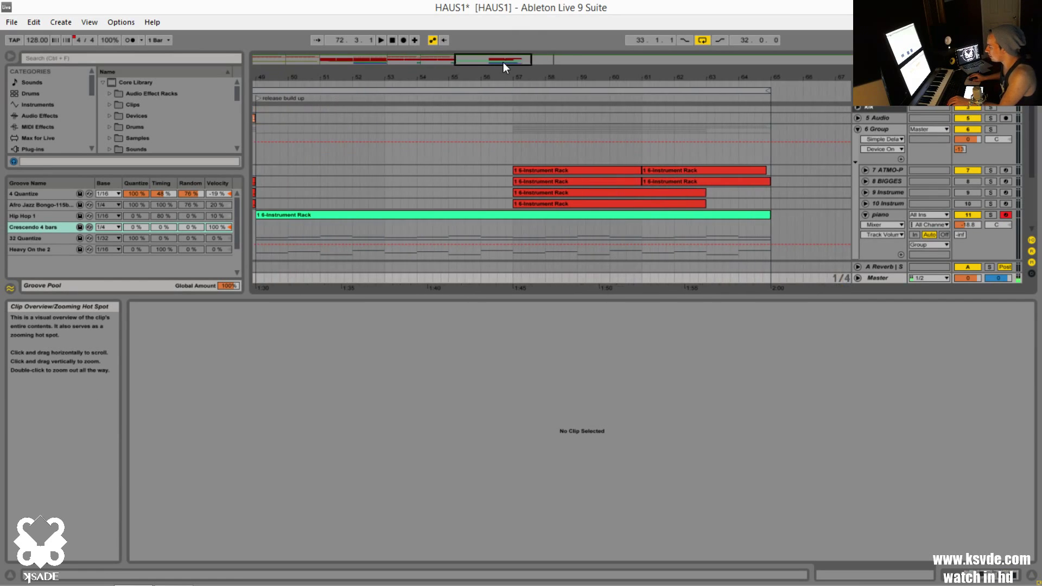
left_click(814, 207)
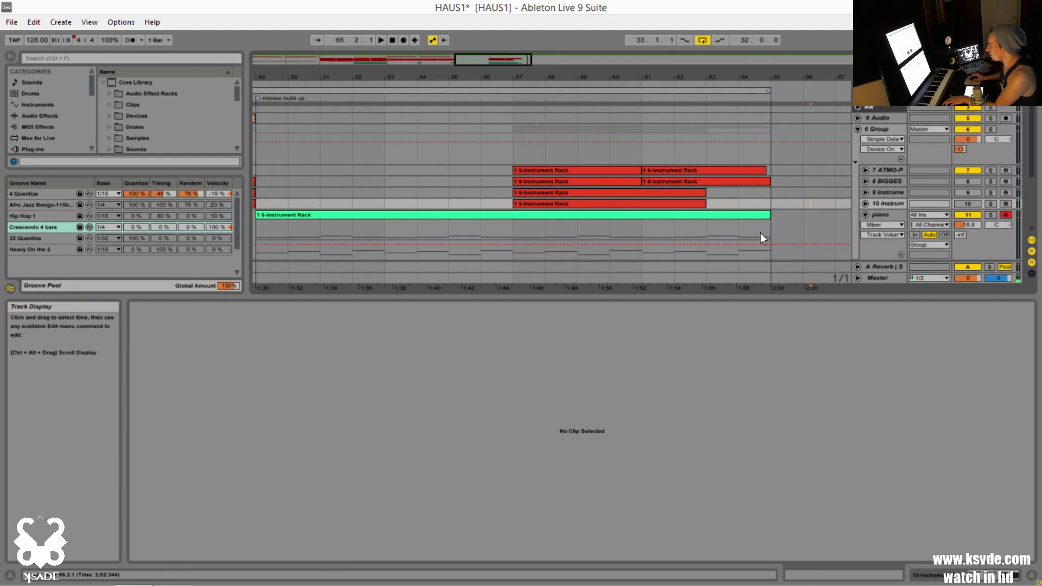
left_click_drag(493, 59, 493, 69)
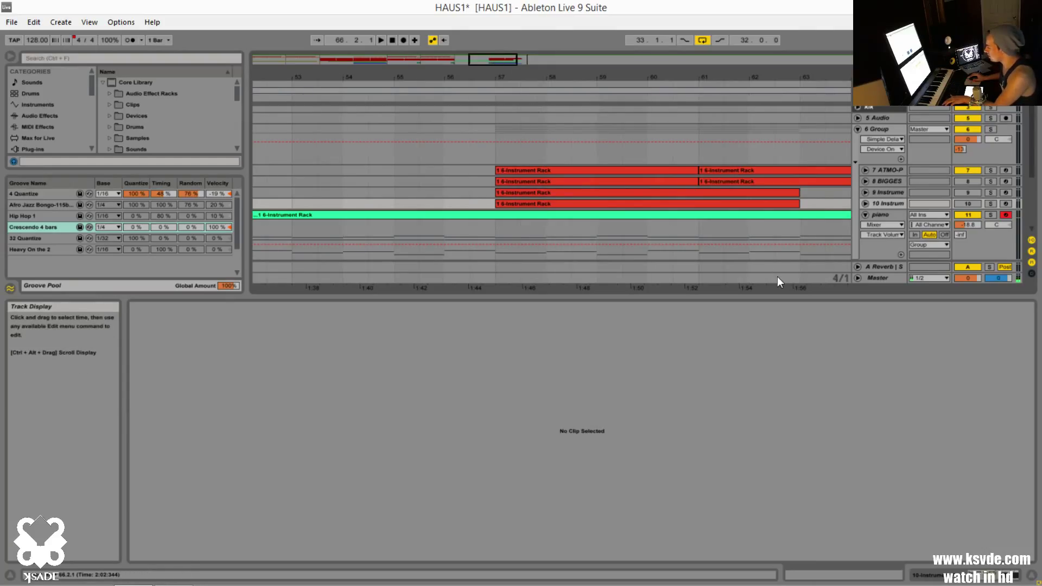
key("ctrl+1")
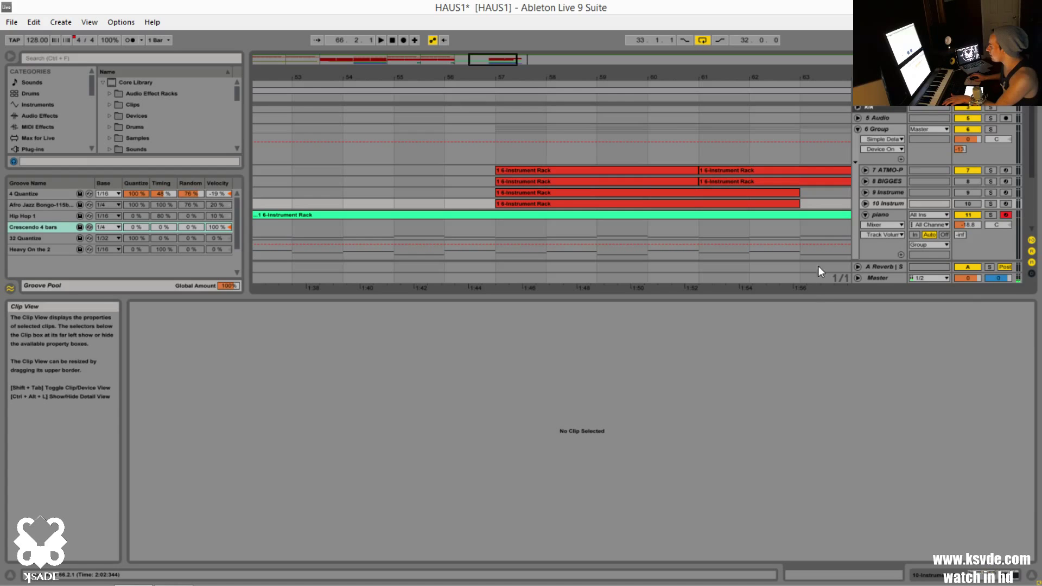
left_click_drag(488, 58, 494, 109)
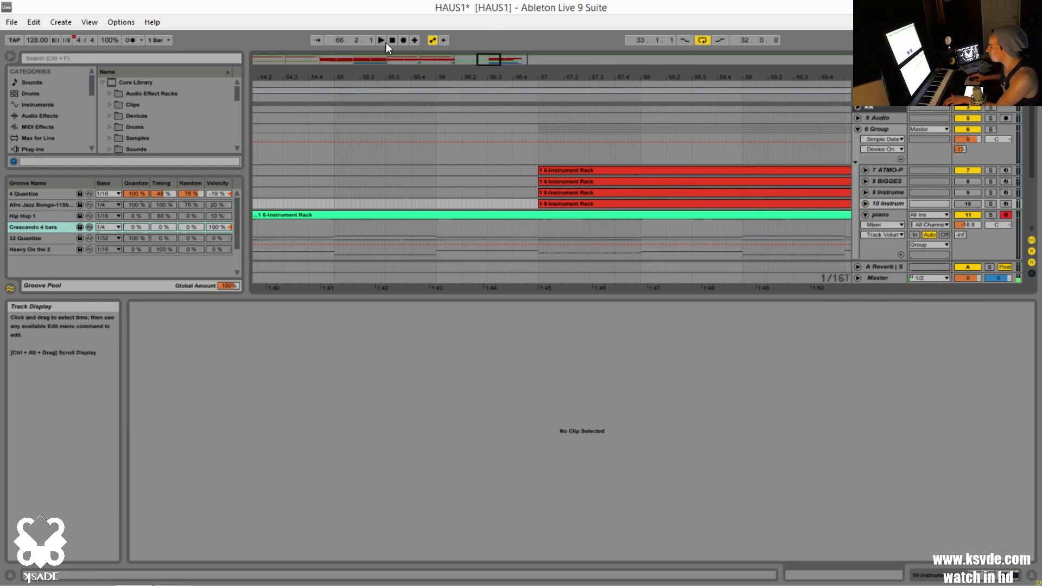
mouse_move(487, 59)
left_mouse_down()
mouse_move(488, 87)
mouse_move(488, 30)
mouse_move(488, 77)
mouse_move(488, 37)
mouse_move(479, 52)
mouse_move(491, 65)
left_mouse_up()
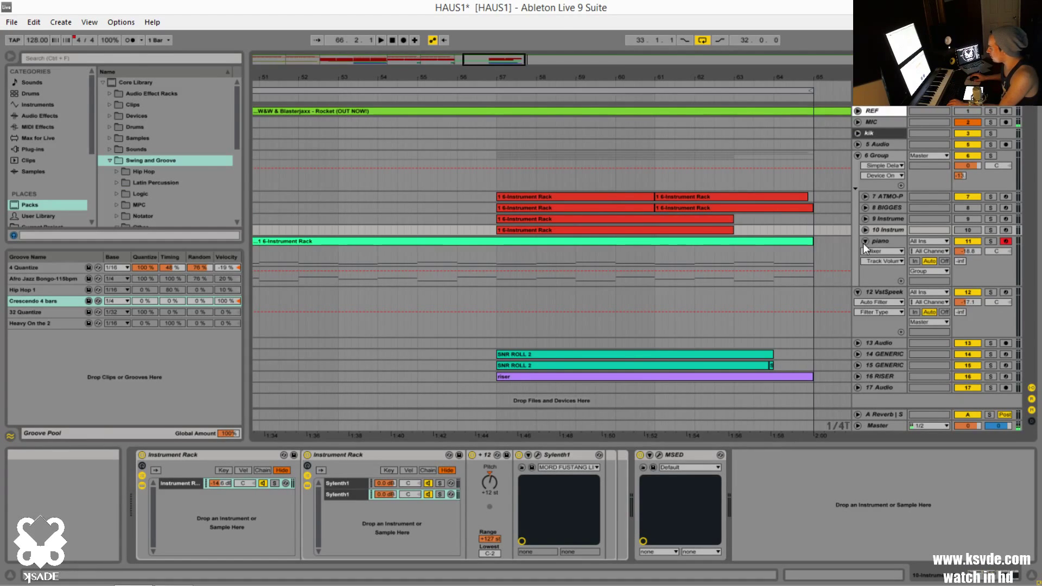
Select the BIGGEST SAWS STACK track and unfold its Sausage Fattener, Compressor, Overdrive and Phaser devices
left_click(888, 218)
left_click(891, 206)
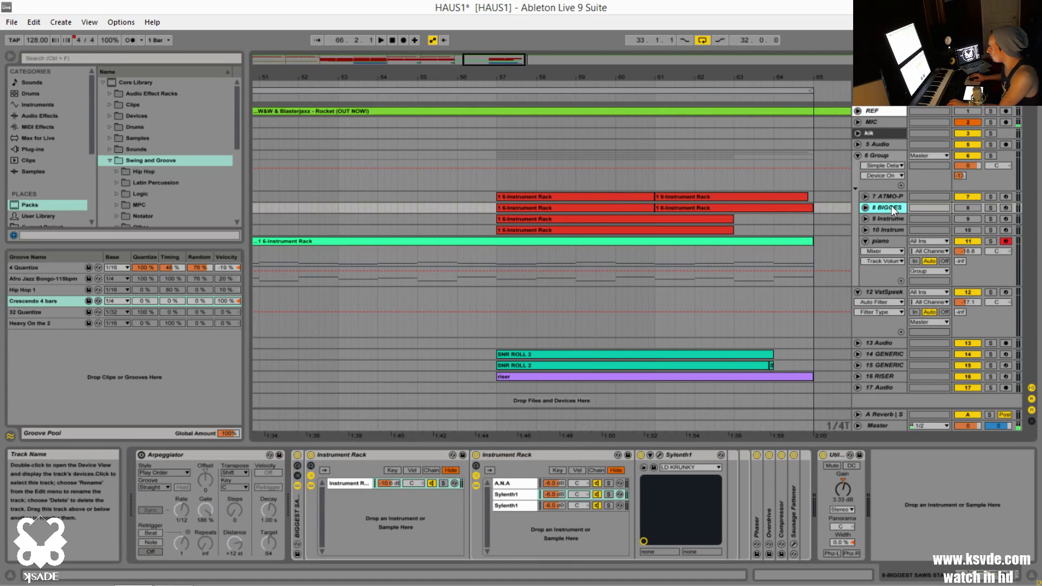
left_click(795, 504)
double_click(795, 503)
double_click(782, 504)
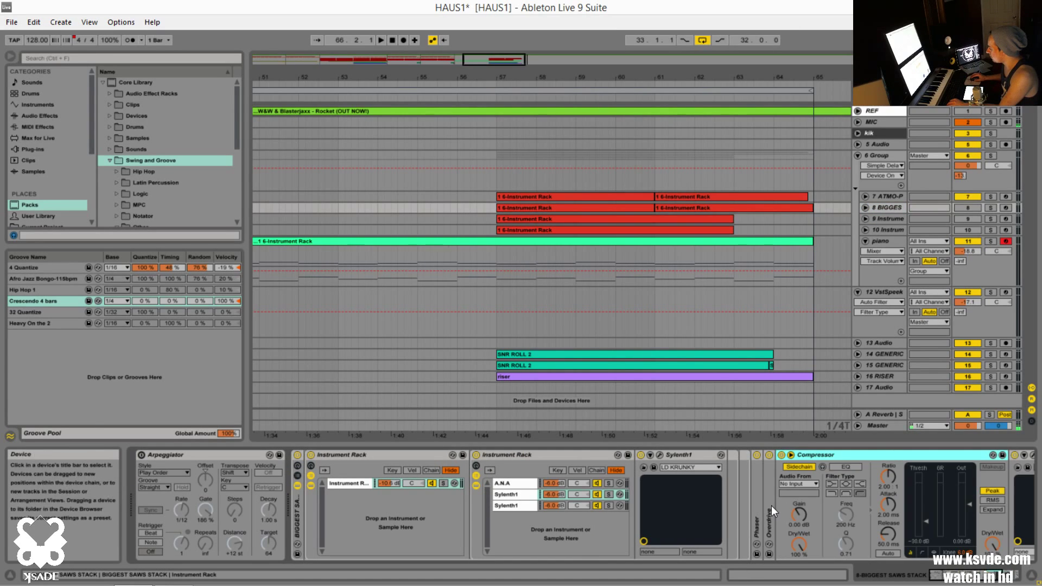
double_click(770, 506)
double_click(759, 509)
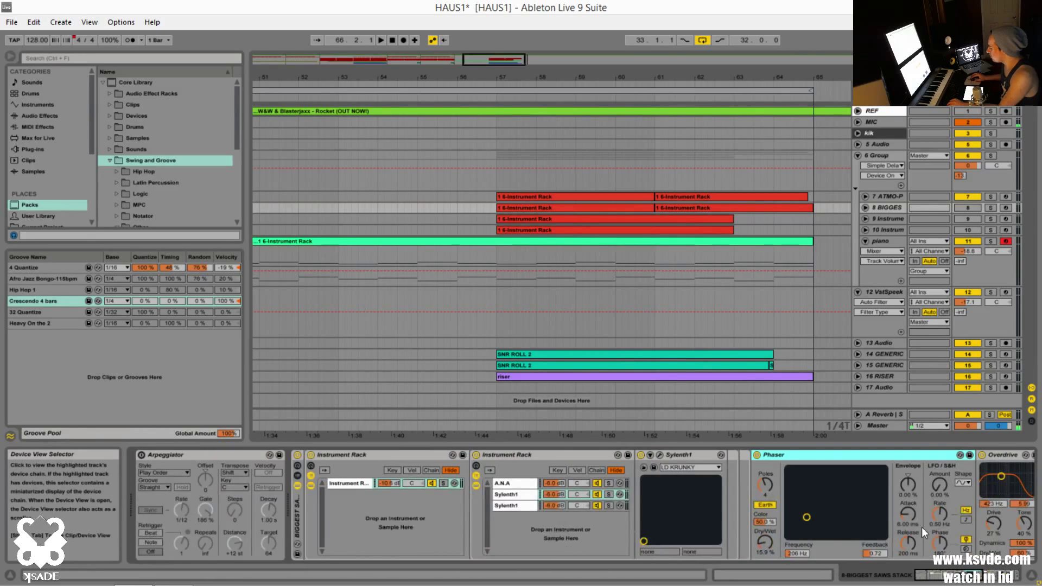
Scroll along the device chain and zoom the arrangement out to see more bars
left_click_drag(922, 527, 966, 543)
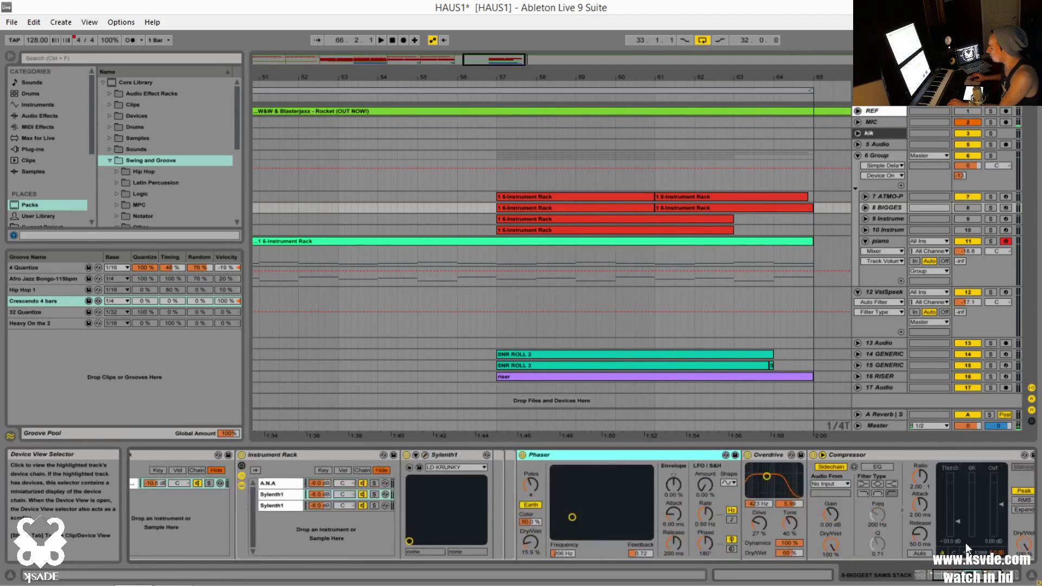
scroll(966, 543, "down", 3)
scroll(976, 535, "up", 6)
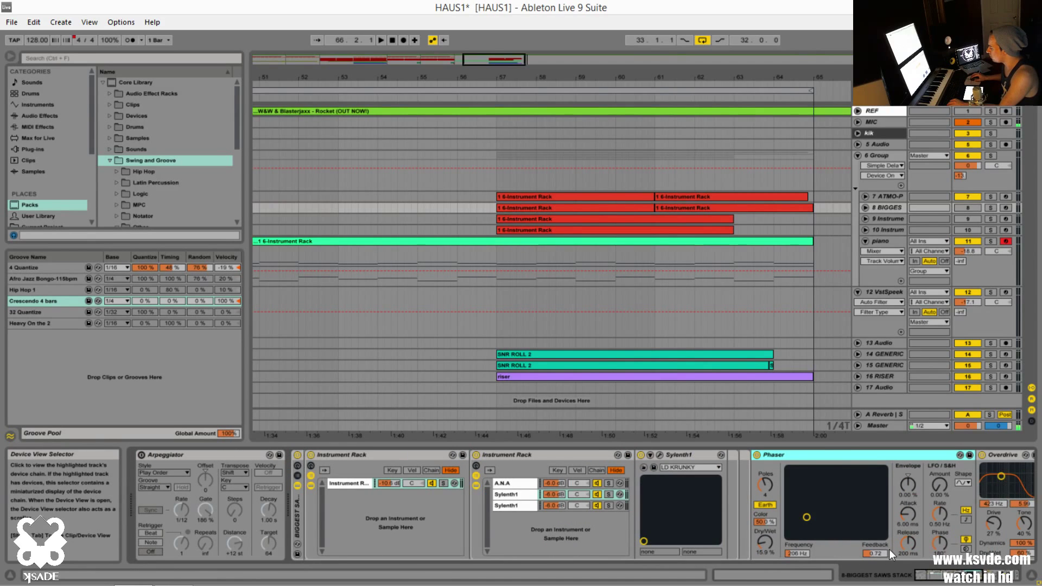
scroll(889, 549, "down", 5)
scroll(890, 550, "up", 3)
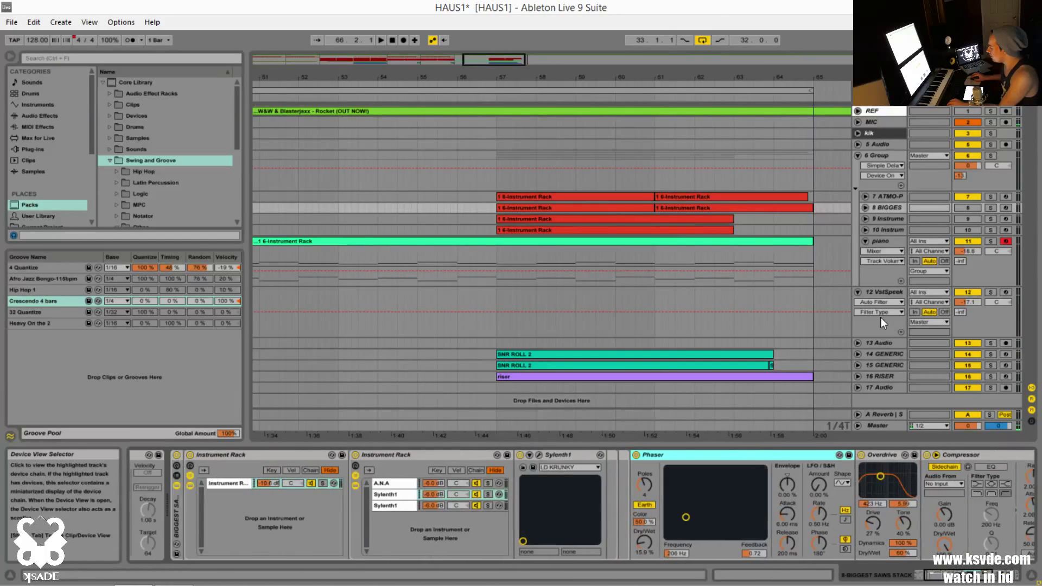
left_click_drag(532, 77, 944, 58)
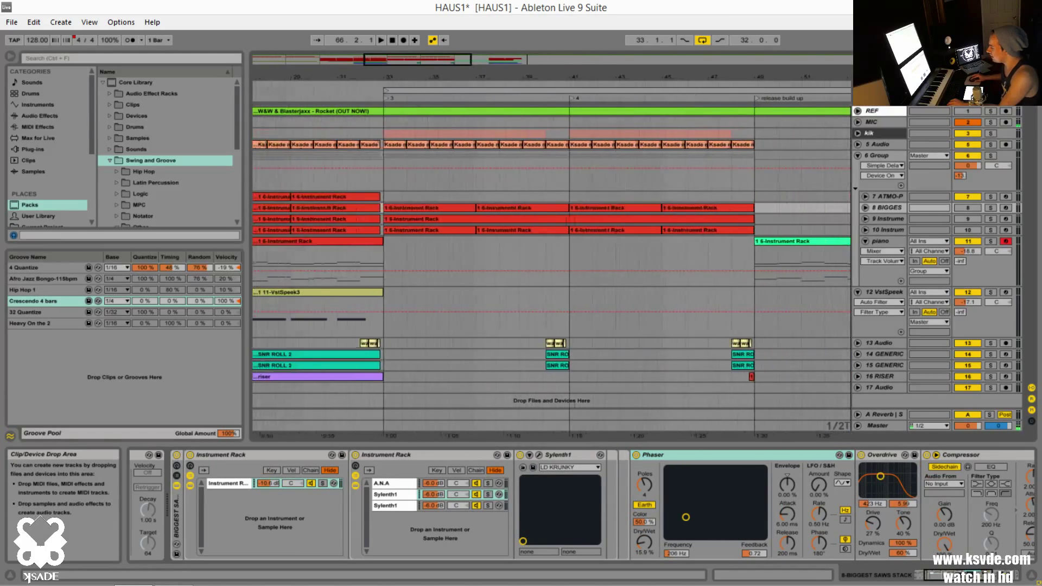
Zoom to bars 44–51 with a coarser grid, then to the full song, and open a second Session mixer window
left_click_drag(480, 54, 449, 78)
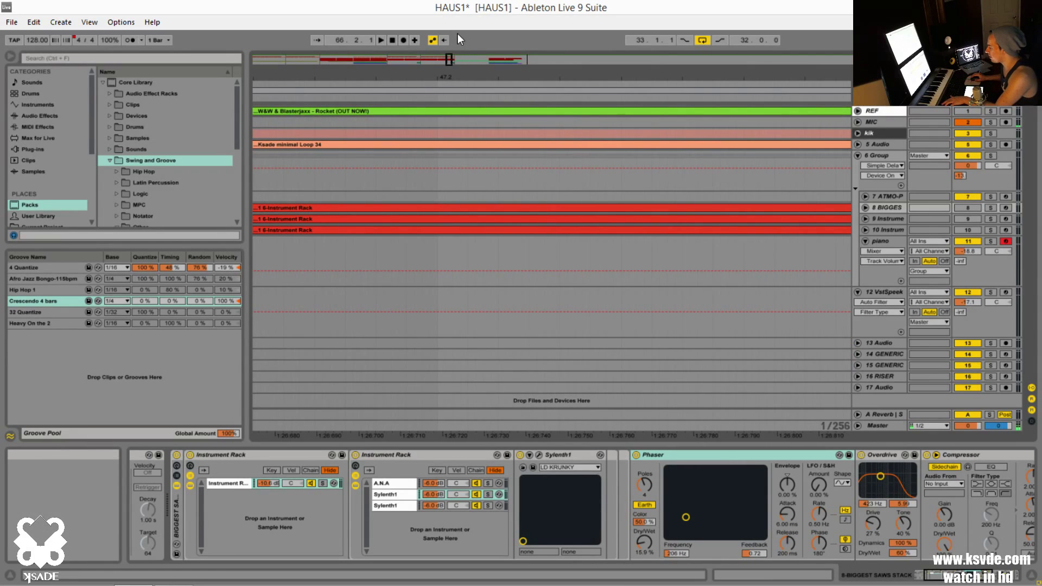
key("ctrl+2")
key("ctrl+2")
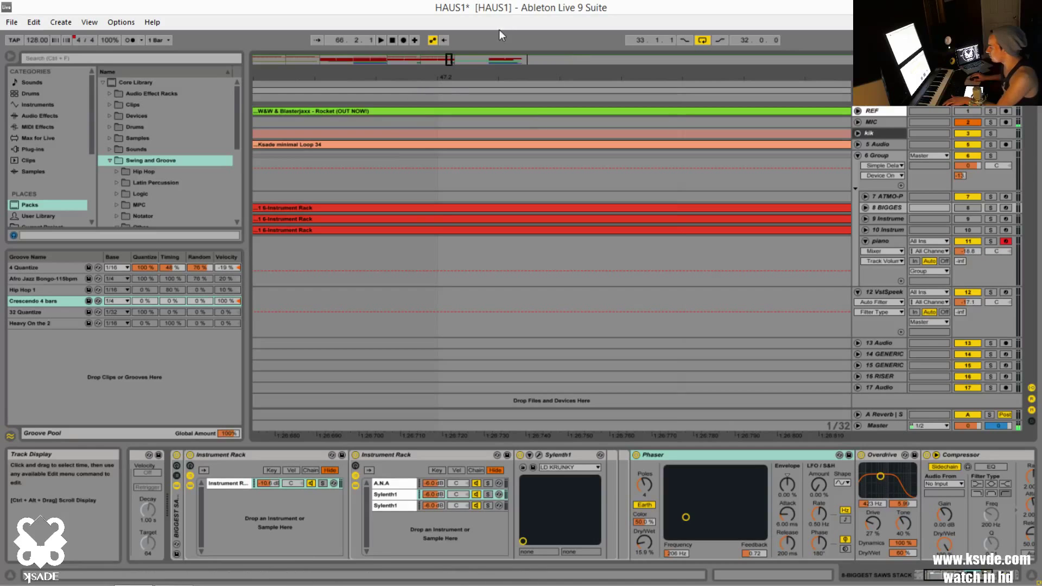
double_click(449, 61)
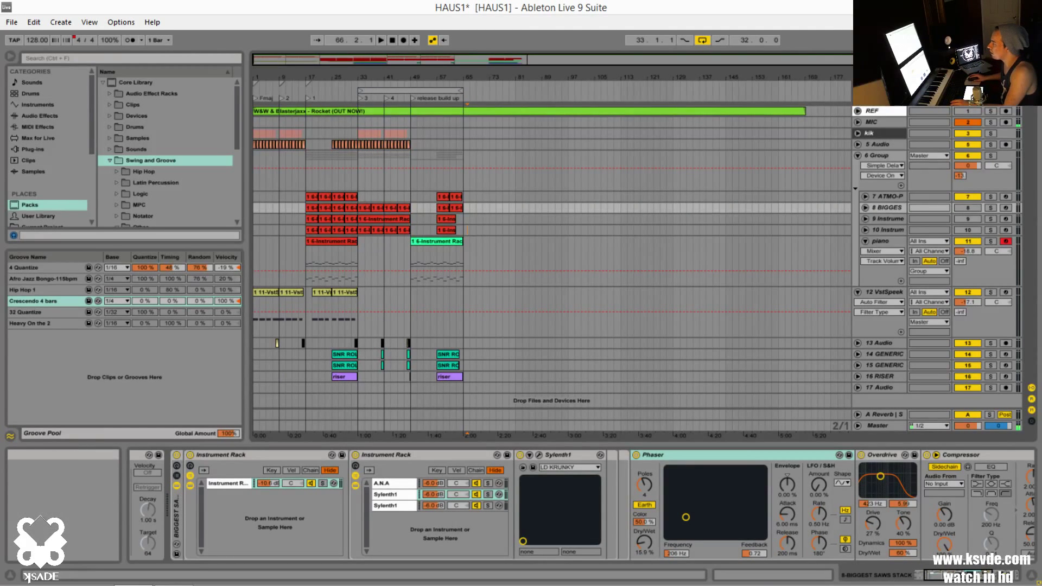
left_click_drag(640, 0, 698, 99)
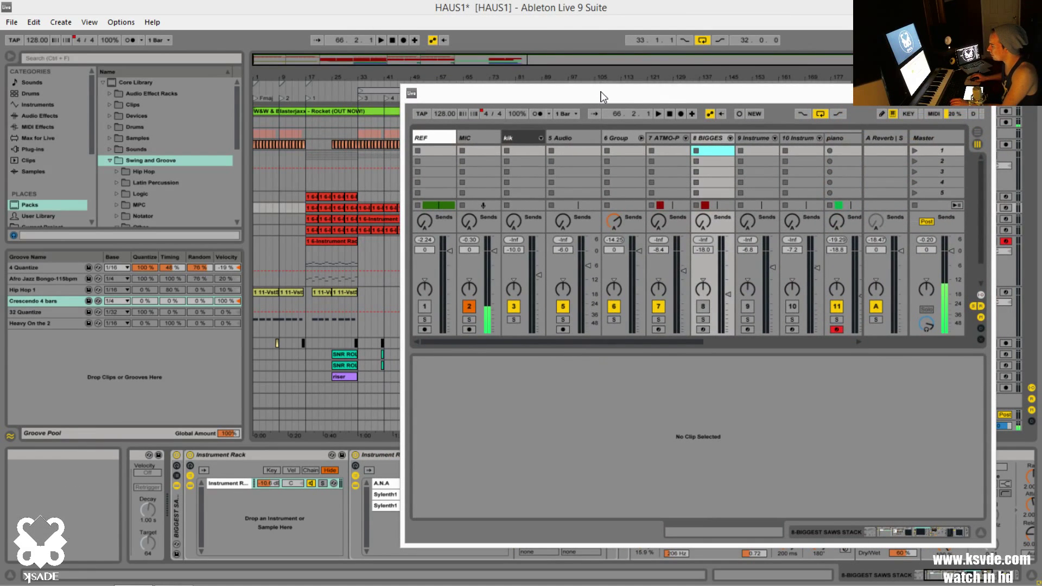
Show the In/Out routing section in the floating mixer and reposition that window
left_click_drag(602, 96, 622, 87)
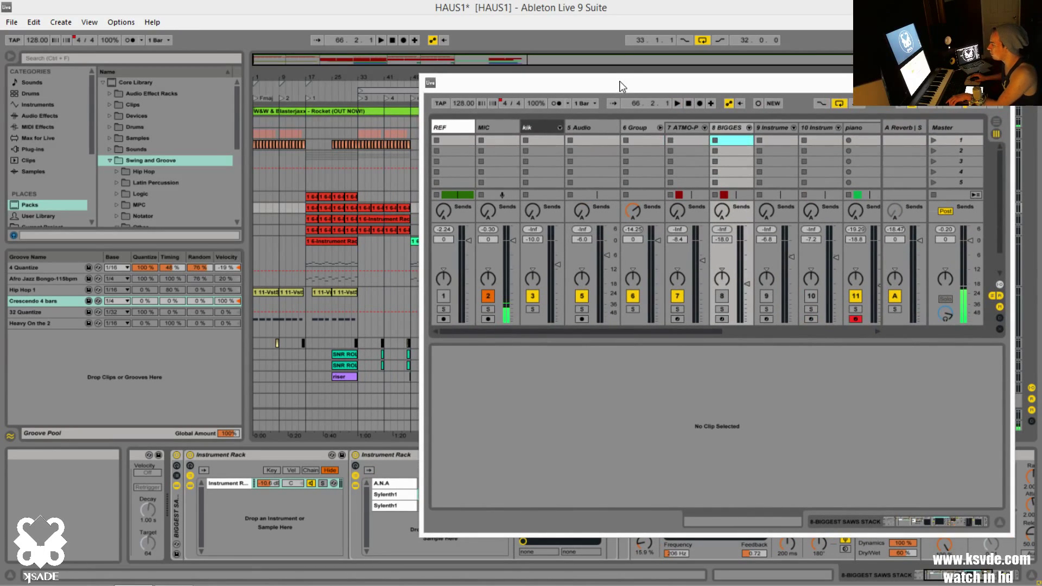
key("ctrl+shift+w")
key("ctrl+shift+w")
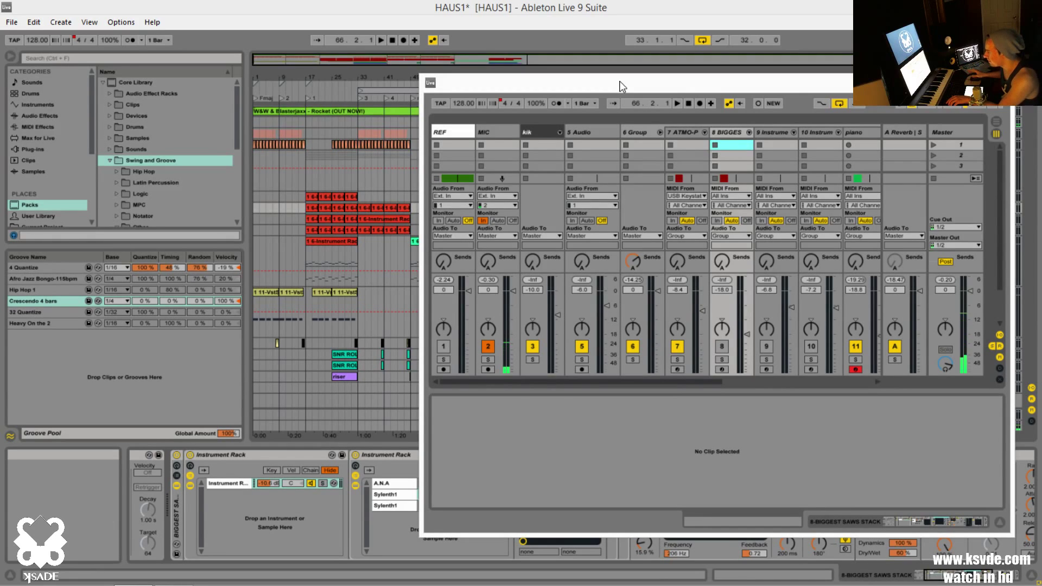
left_click_drag(621, 86, 603, 86)
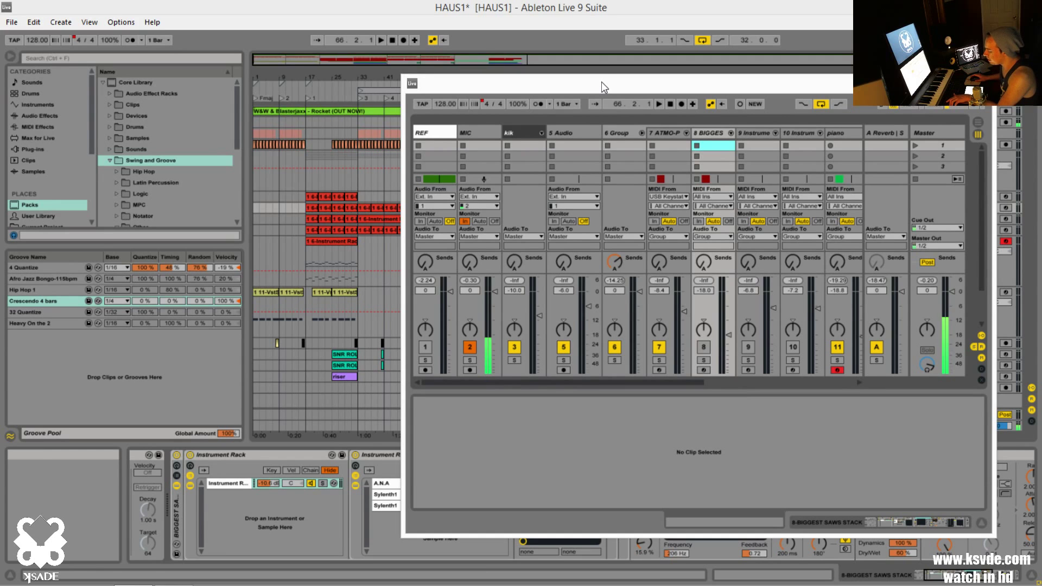
key("ctrl+shift+w")
key("ctrl+shift+w")
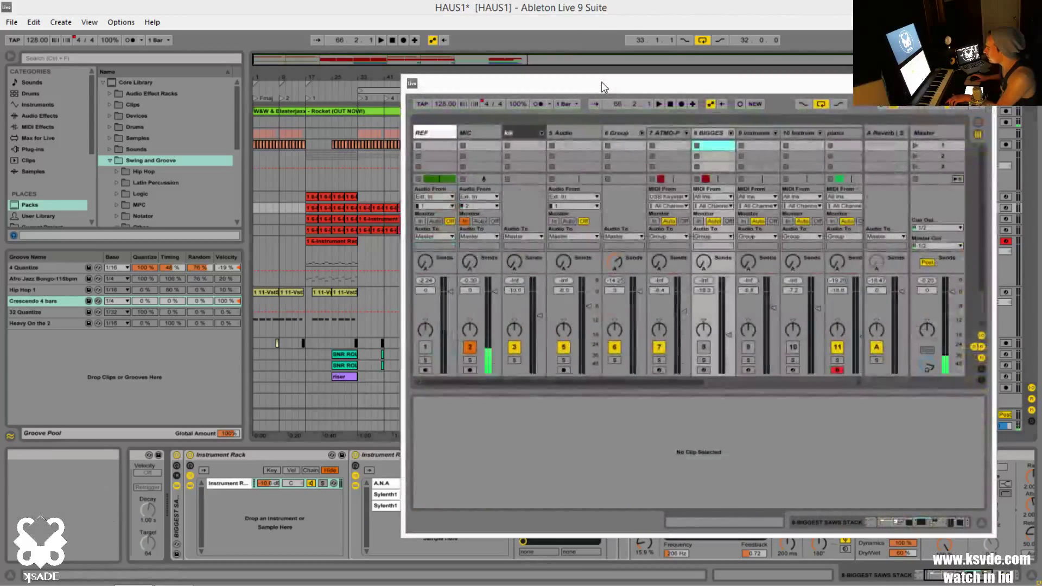
left_click_drag(601, 84, 631, 78)
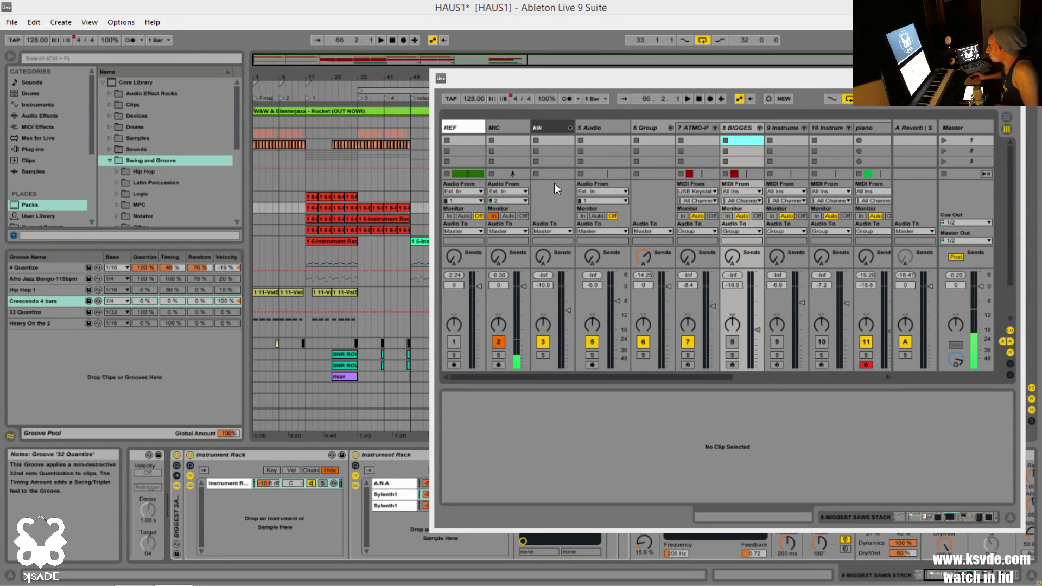
left_click_drag(589, 82, 578, 78)
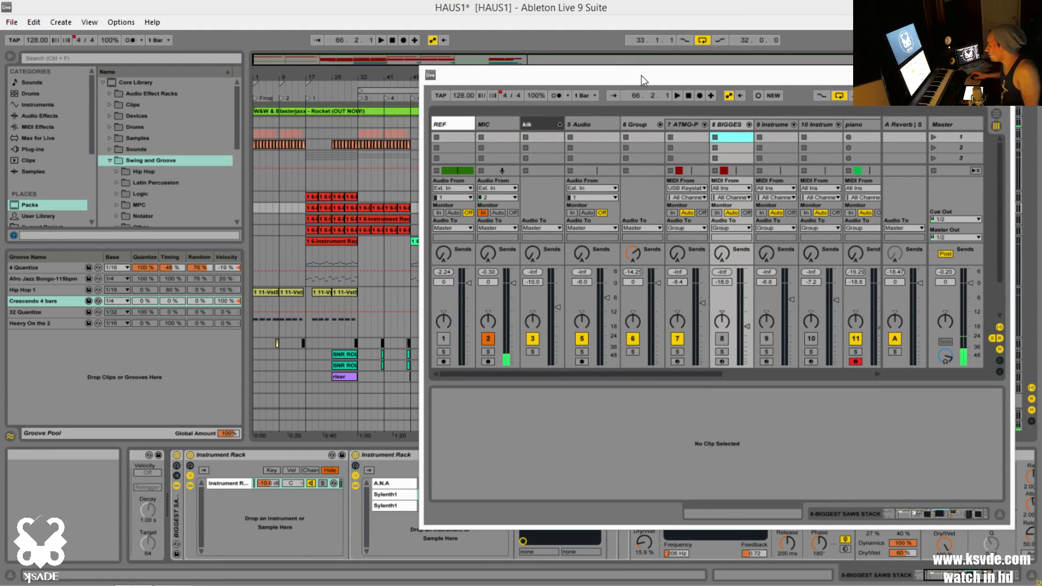
Enlarge the piano roll, view the 9 Instrument clip's notes, and show that track's devices
left_click(333, 242)
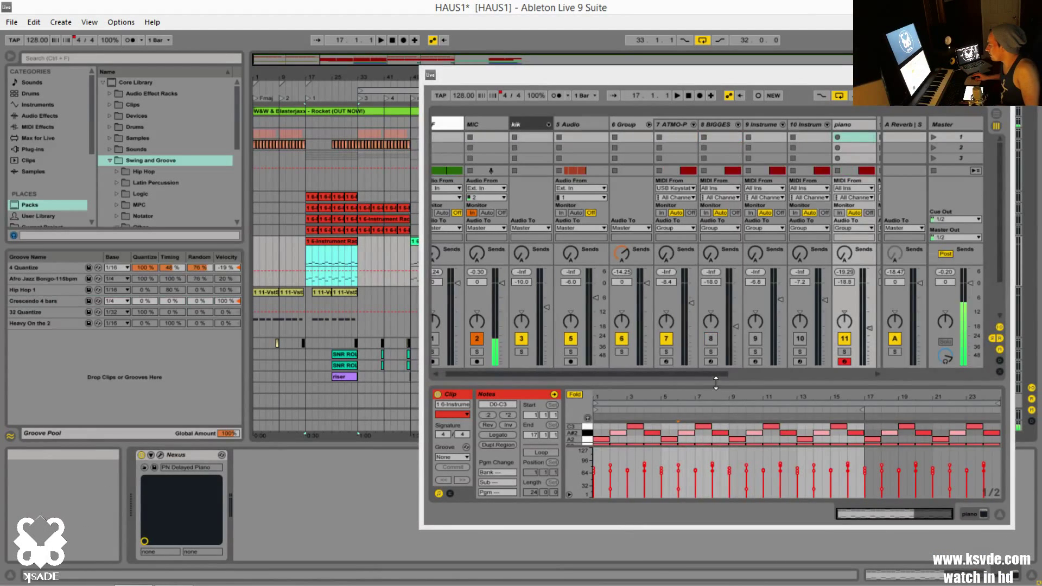
left_click_drag(716, 384, 711, 309)
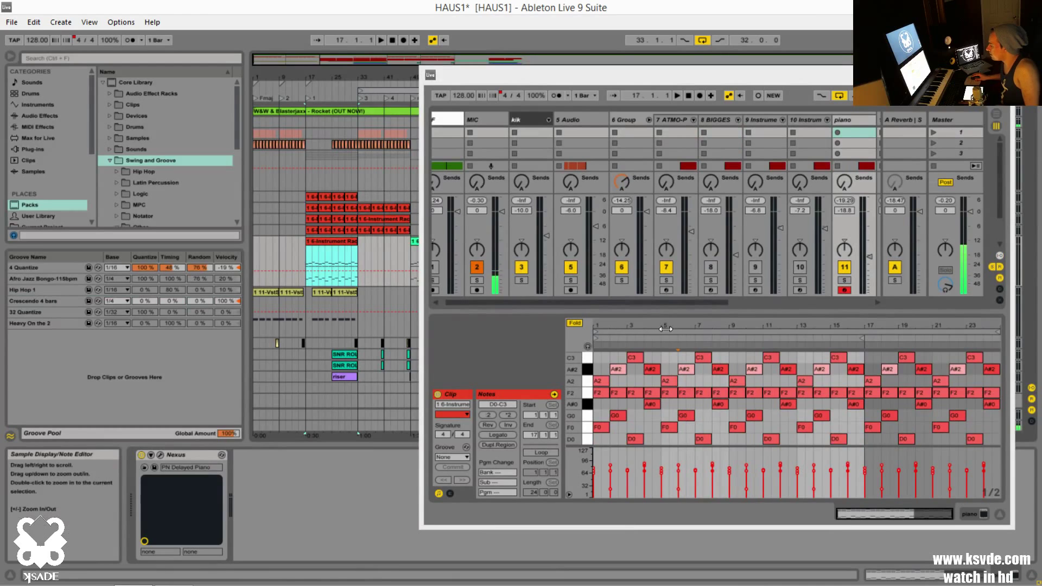
left_click(324, 219)
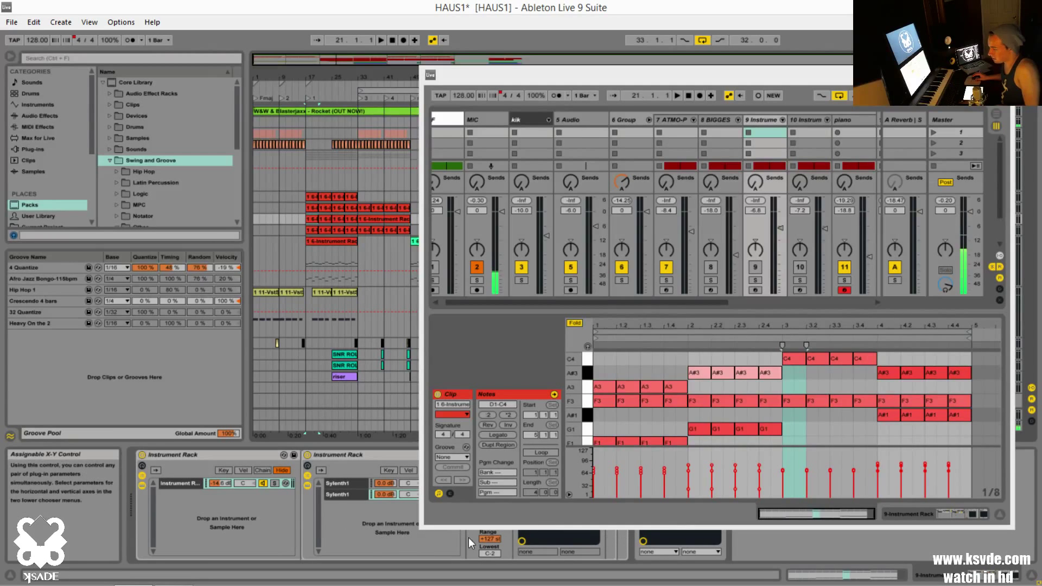
left_click(451, 492)
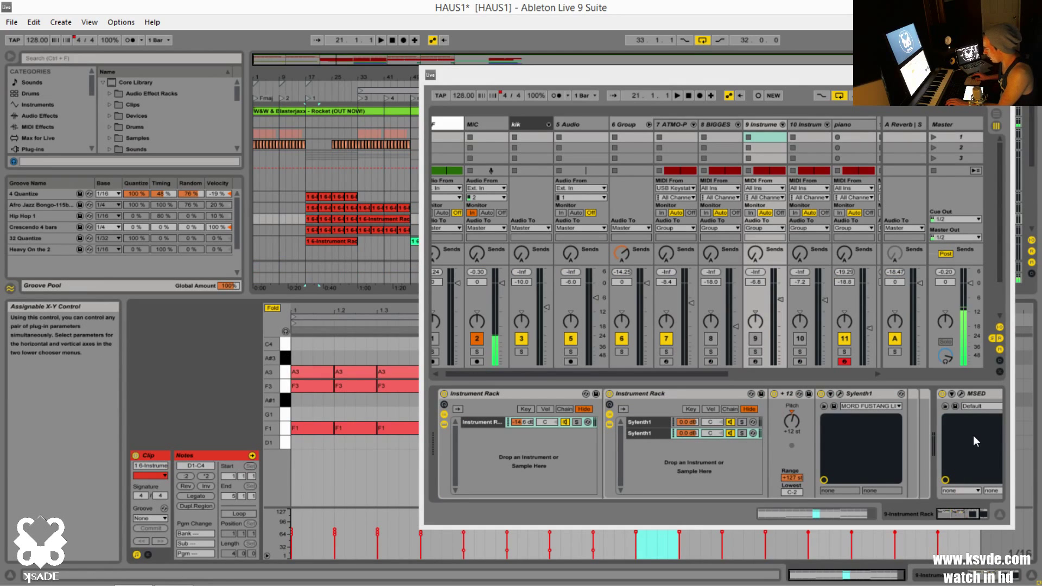
Swap Clip/Device and Session/Arrangement views between the two windows
key("shift+Tab")
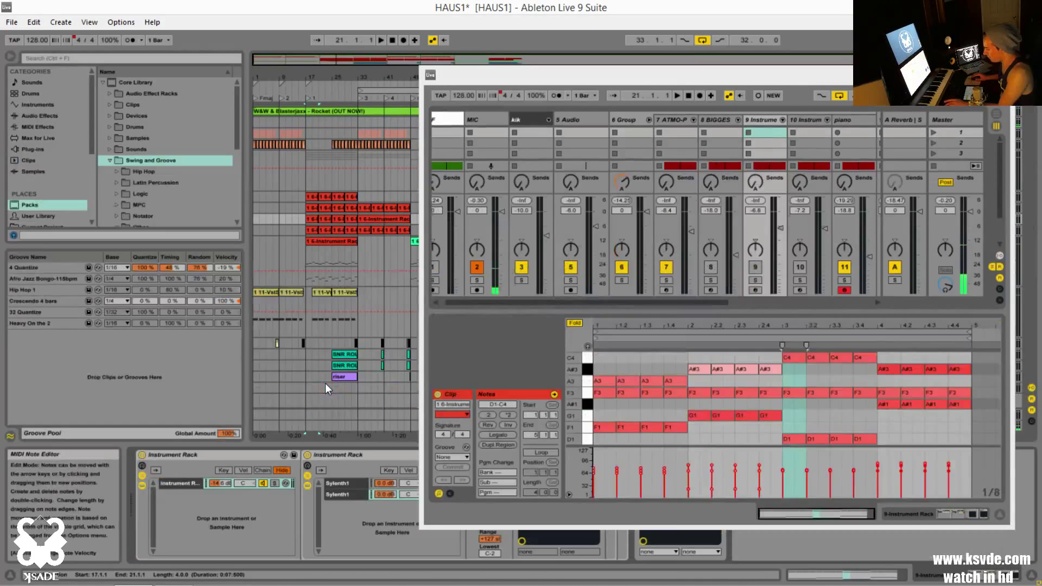
key("shift+Tab")
key("shift+Tab")
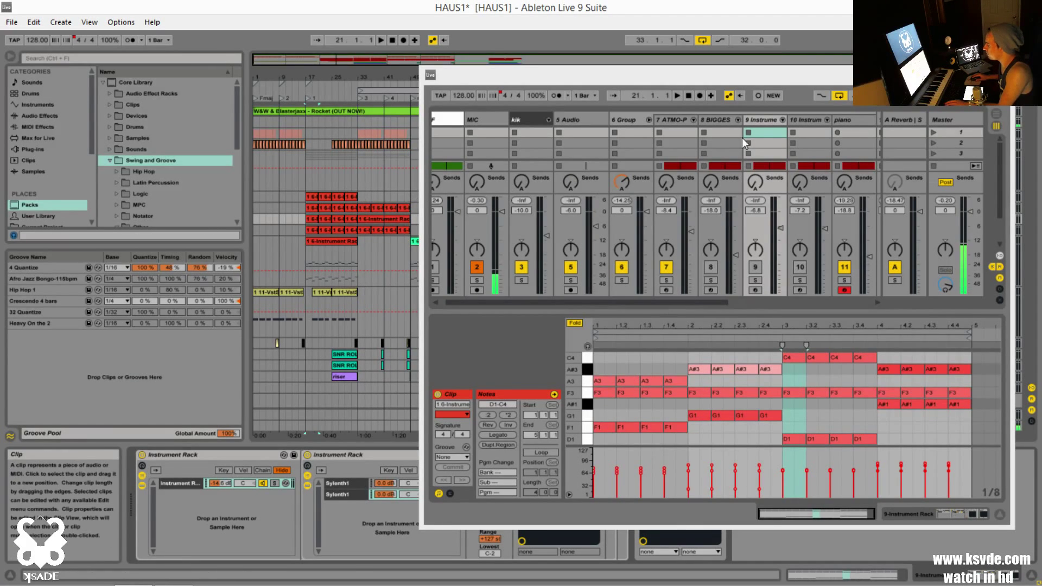
key("Tab")
key("Tab")
key("Tab")
key("Tab")
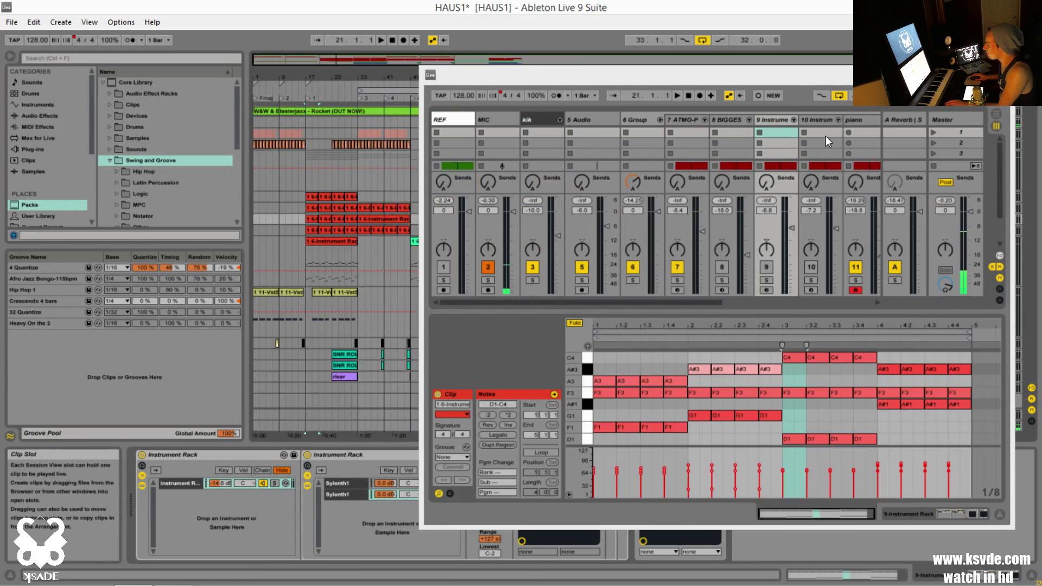
key("Tab")
key("Tab")
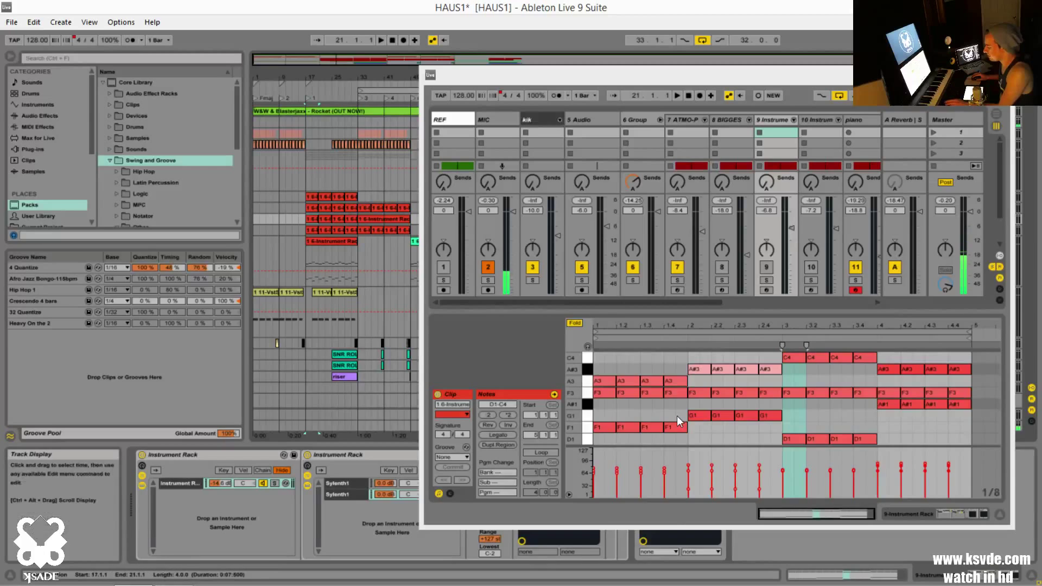
key("shift+Tab")
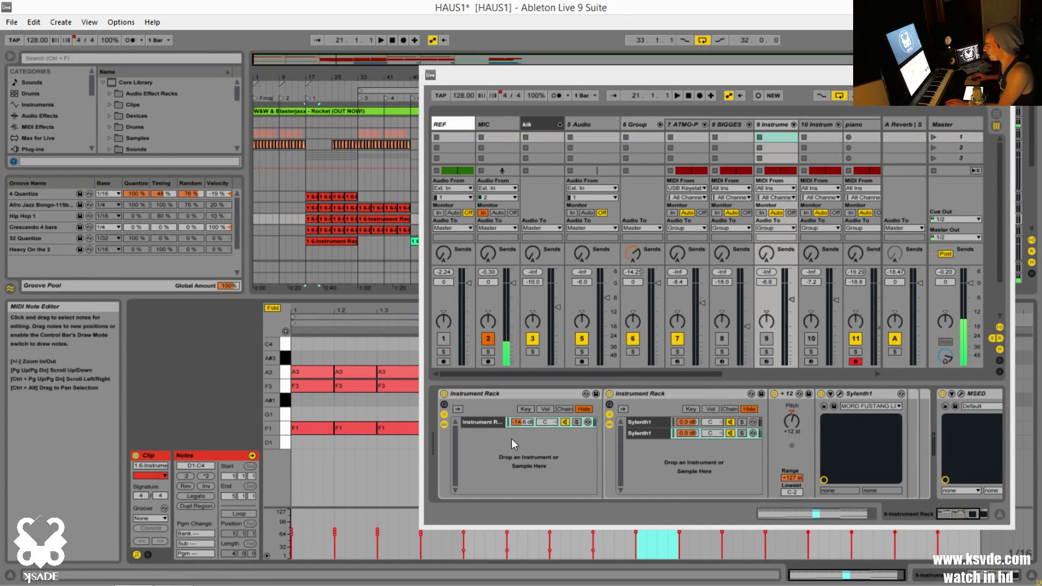
Maximize the second window to full screen and put it in Arrangement view
key("Tab")
key("Tab")
key("Tab")
key("Tab")
key("Tab")
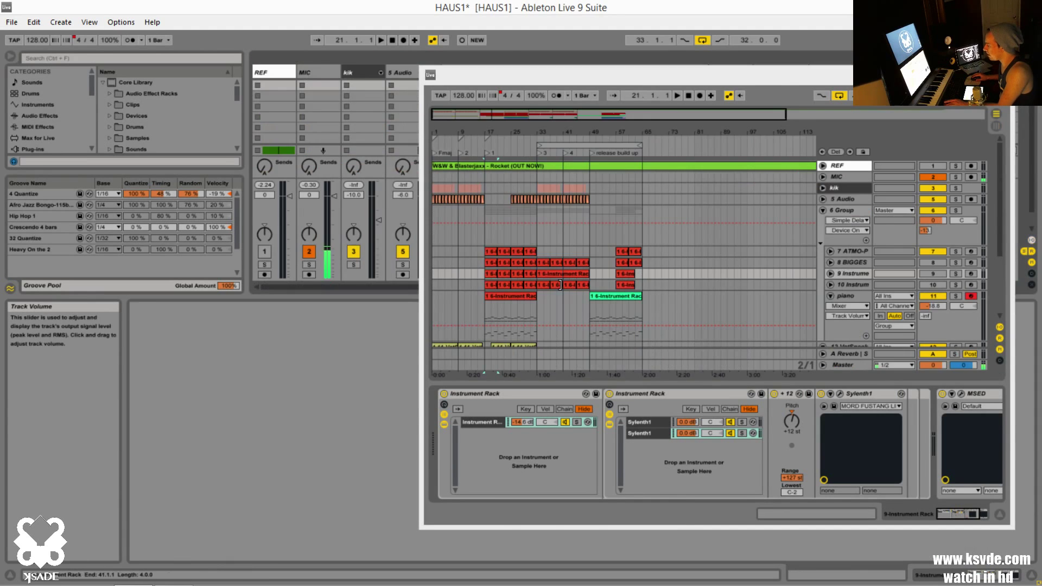
key("Tab")
key("Tab")
key("Tab")
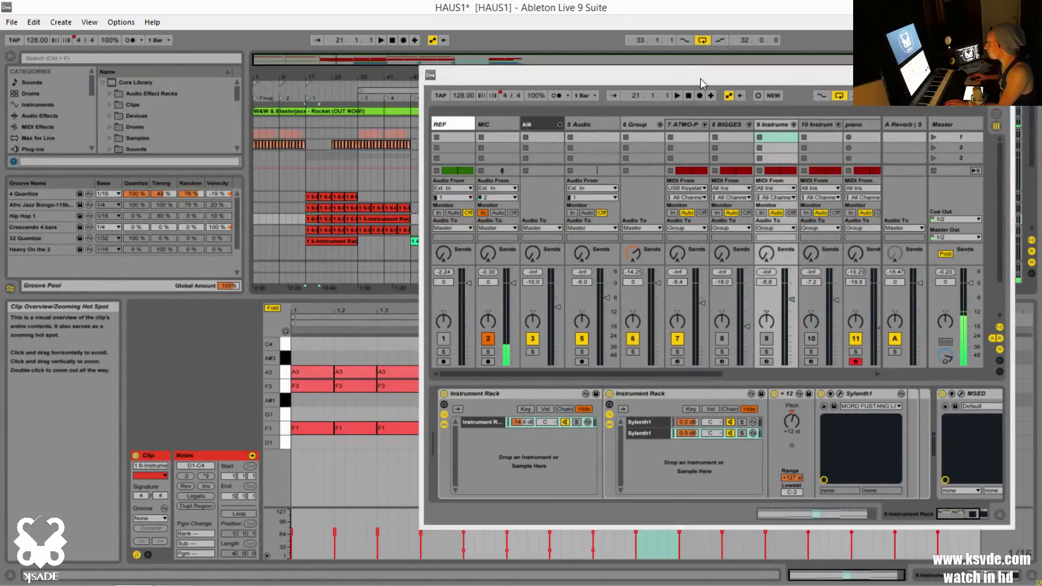
double_click(701, 78)
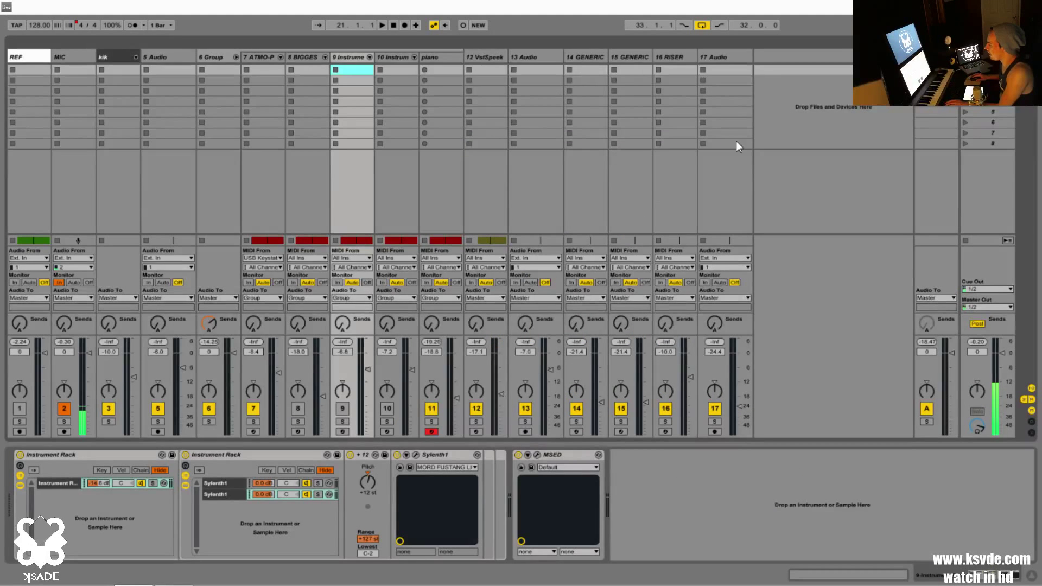
key("Tab")
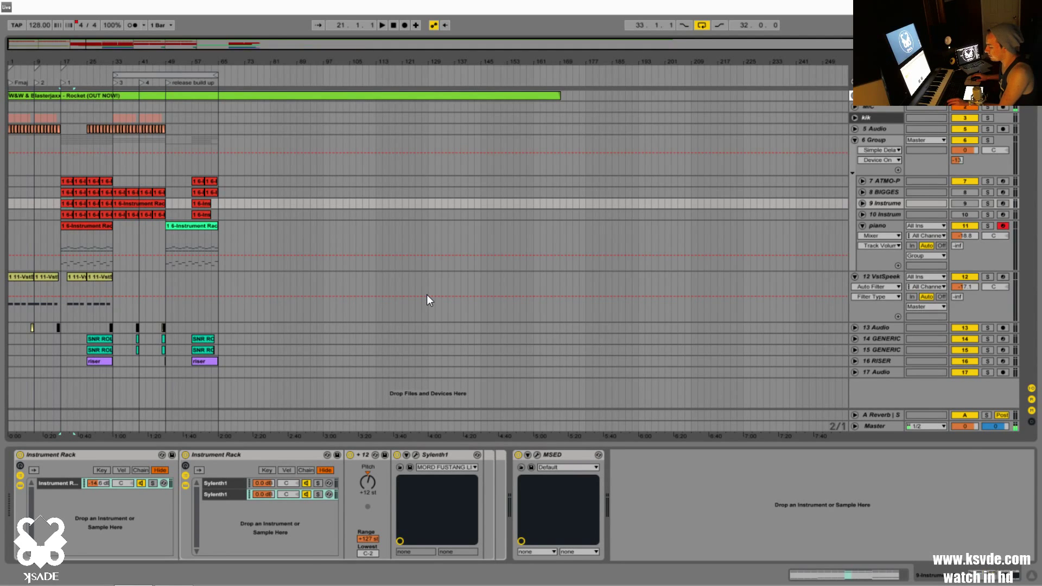
Move the second window out of the way and switch the main window to Arrangement
key("ctrl+shift+w")
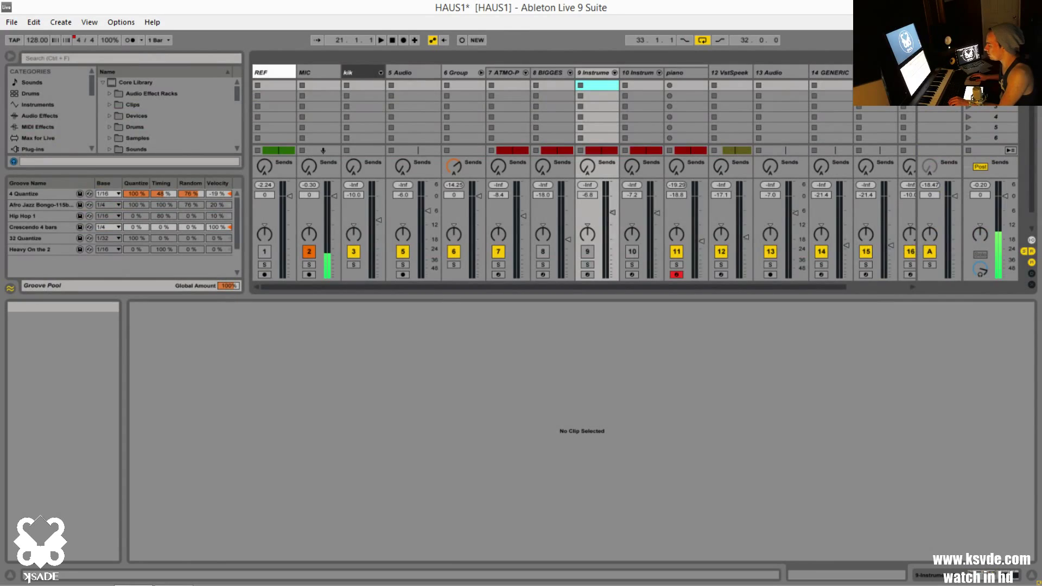
key("alt+Tab")
left_click_drag(548, 7, 548, 0)
key("Tab")
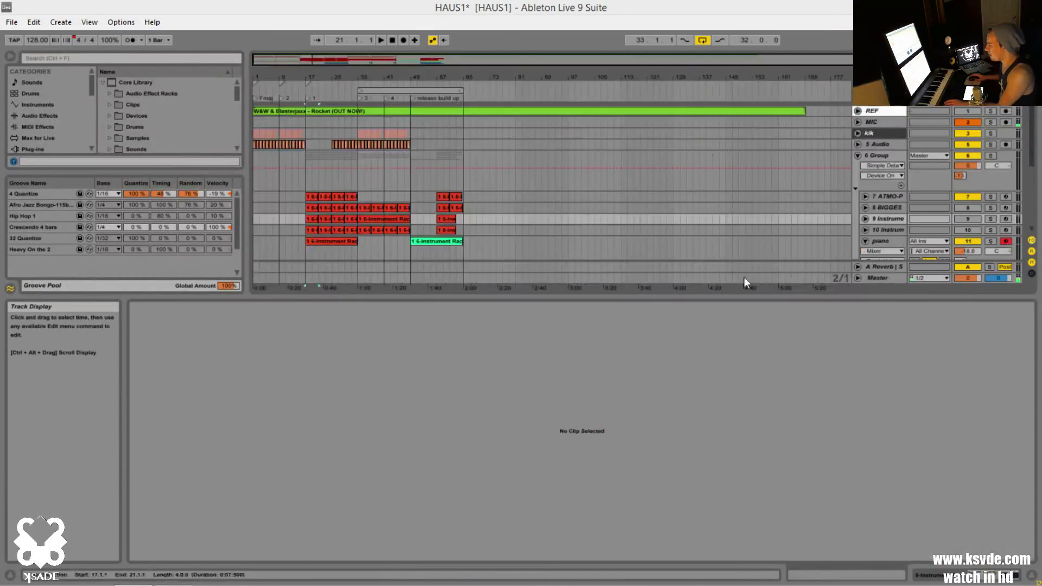
key("alt+Tab")
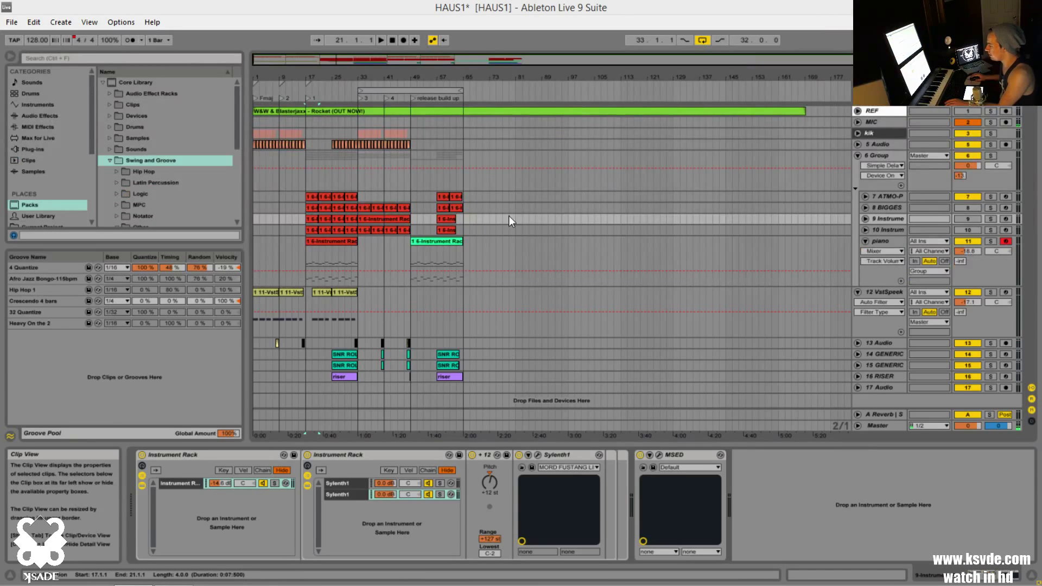
Open the green 6-Instrument Rack clip at bar 49 to show its notes and velocities
left_click(429, 245)
double_click(429, 243)
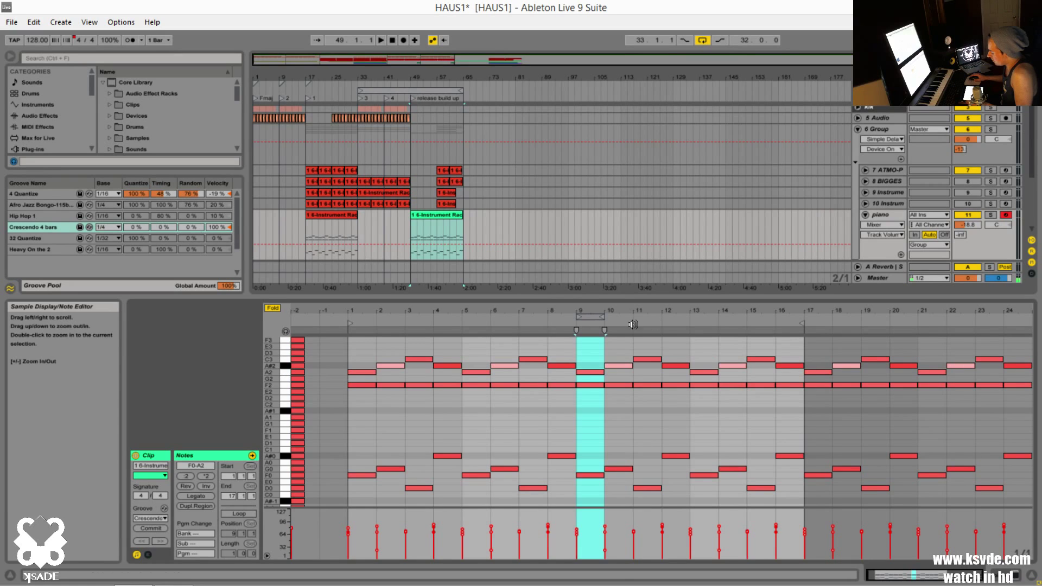
left_click(359, 493)
scroll(362, 490, "down", 3)
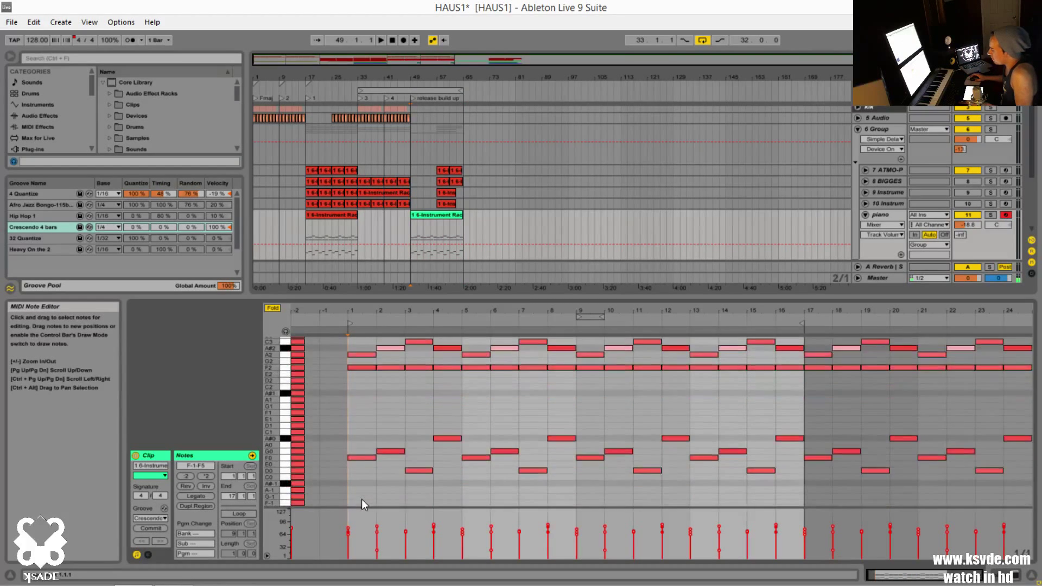
left_click_drag(360, 494, 795, 302)
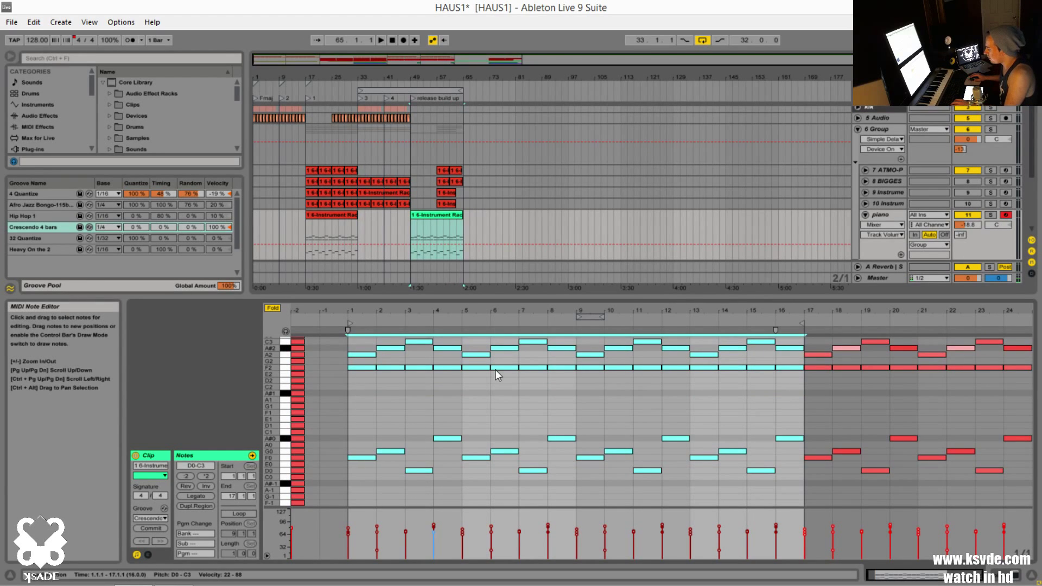
left_click_drag(366, 473, 366, 358)
left_click_drag(455, 493, 449, 346)
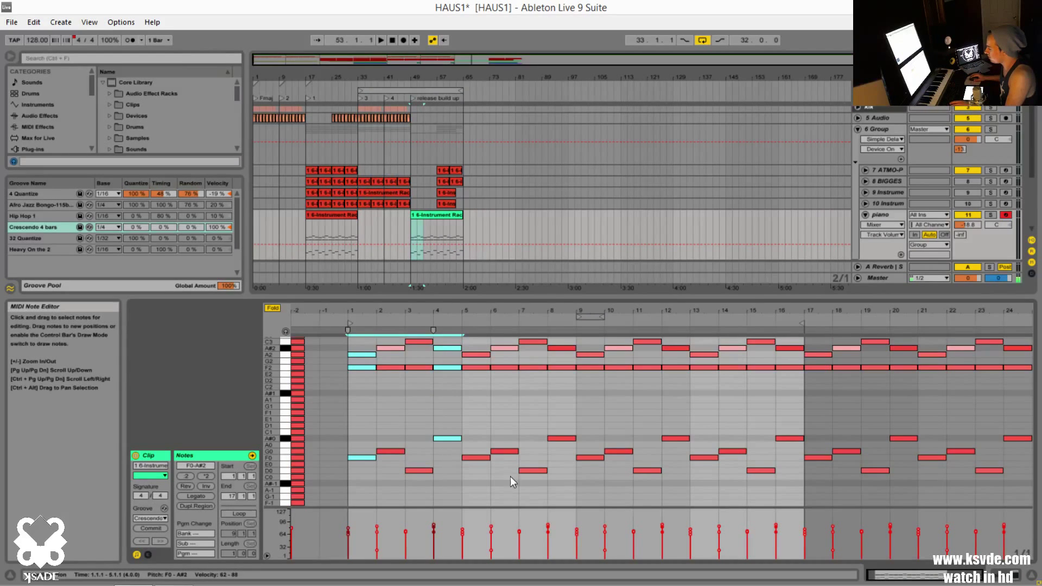
left_click_drag(509, 491, 537, 304)
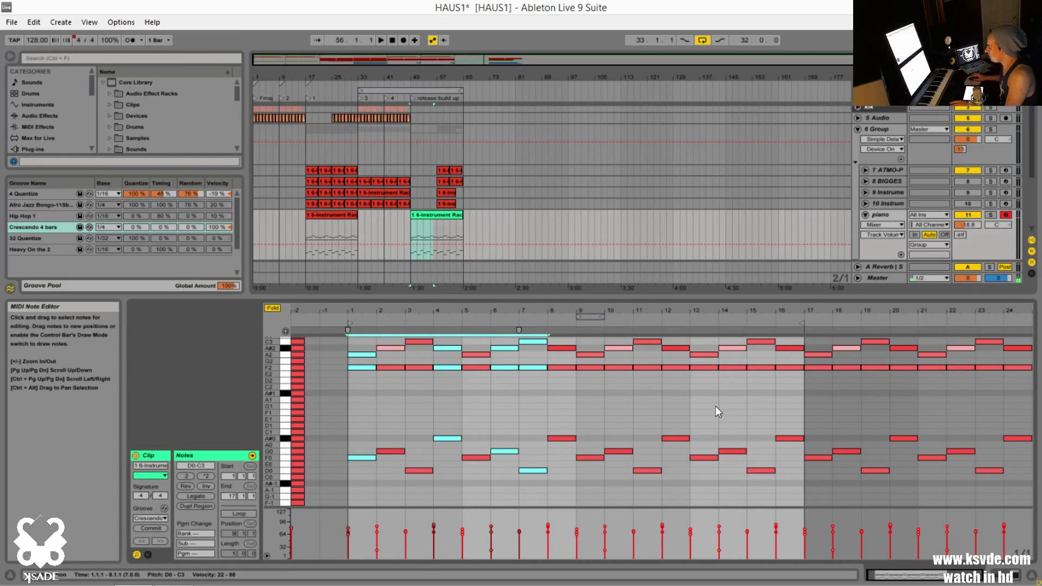
left_click(671, 373, "shift")
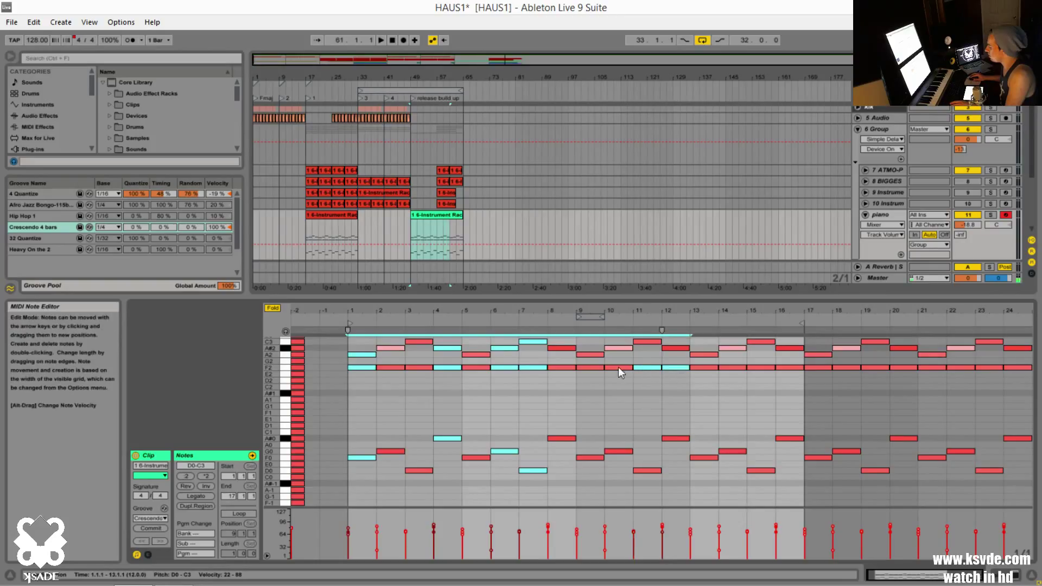
left_click(530, 369, "shift")
left_click(513, 370, "shift")
left_click_drag(512, 376, 544, 356)
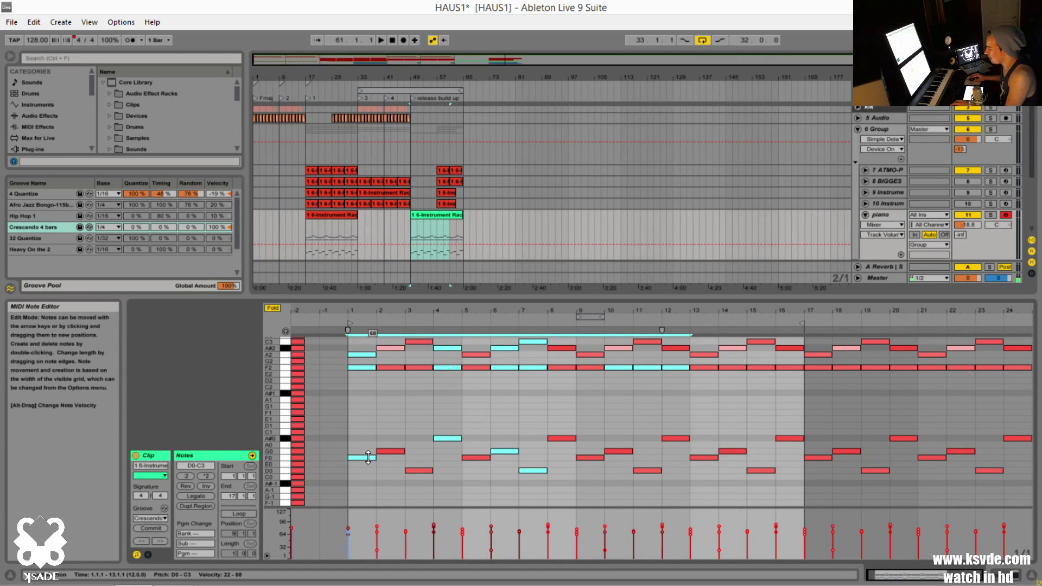
mouse_move(368, 458)
left_mouse_down()
mouse_move(368, 425)
mouse_move(368, 467)
left_mouse_up()
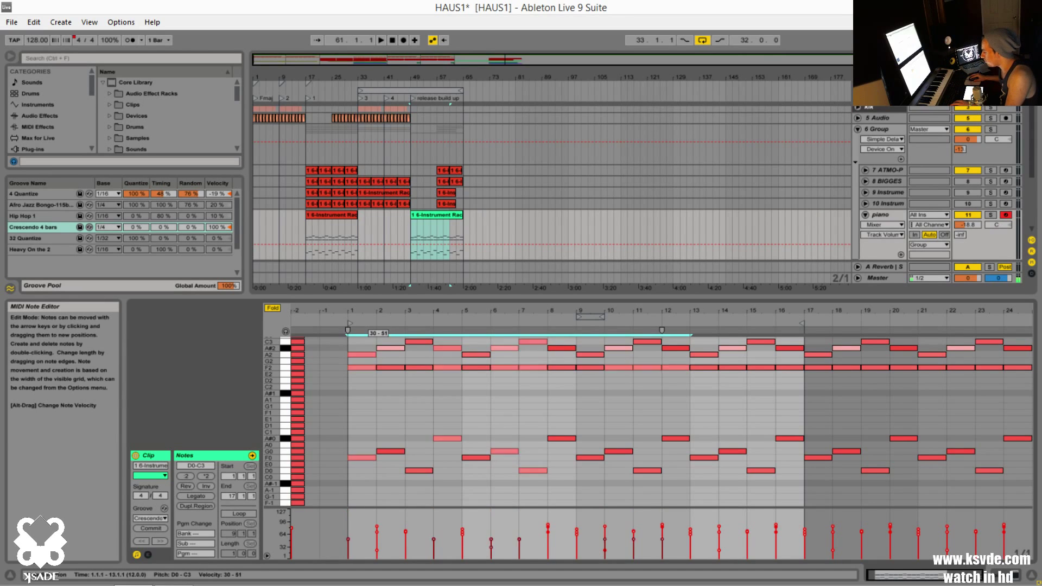
key("ctrl+z")
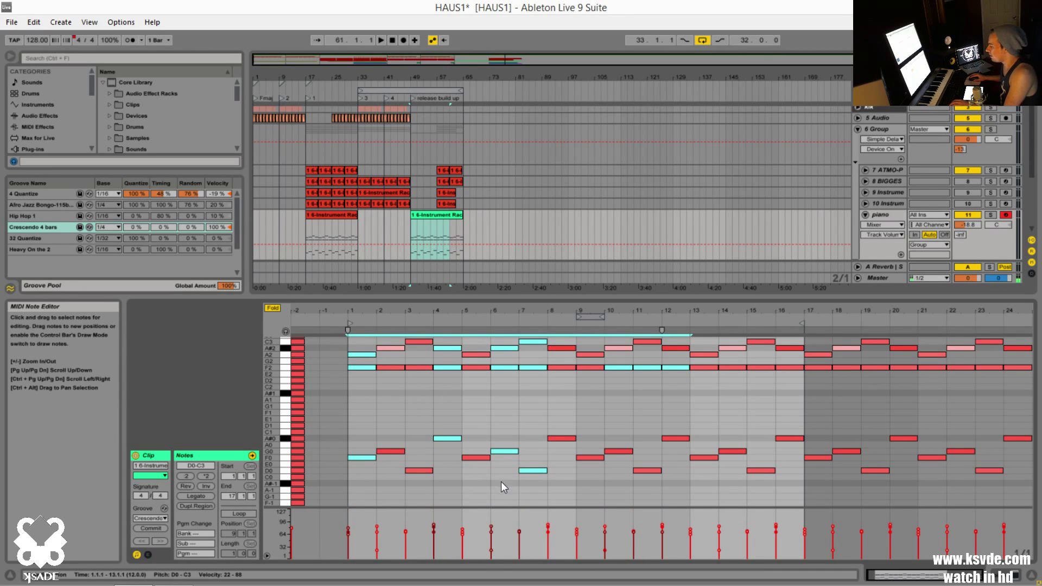
left_click(501, 481)
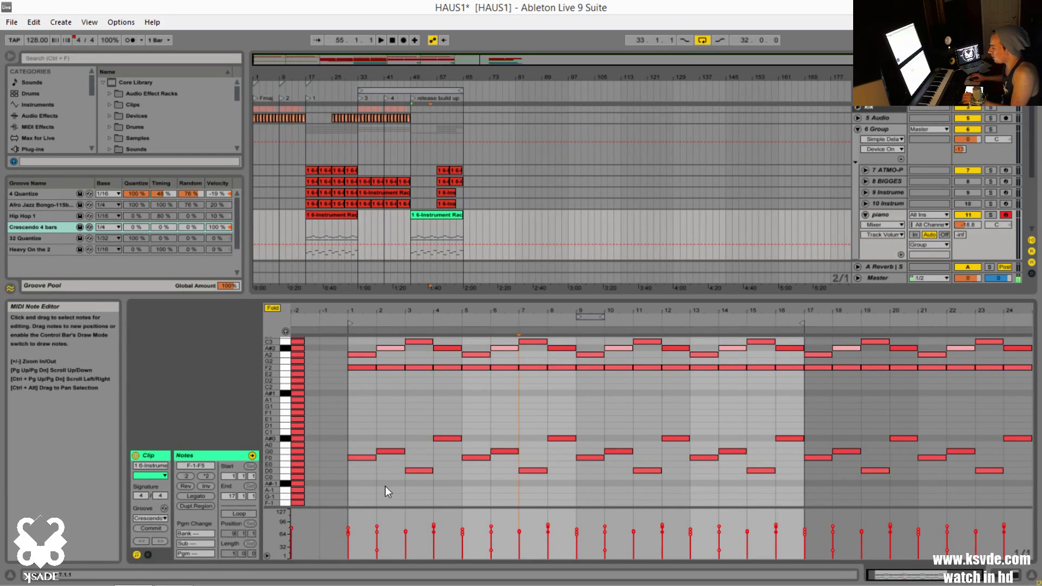
left_click_drag(366, 481, 798, 327)
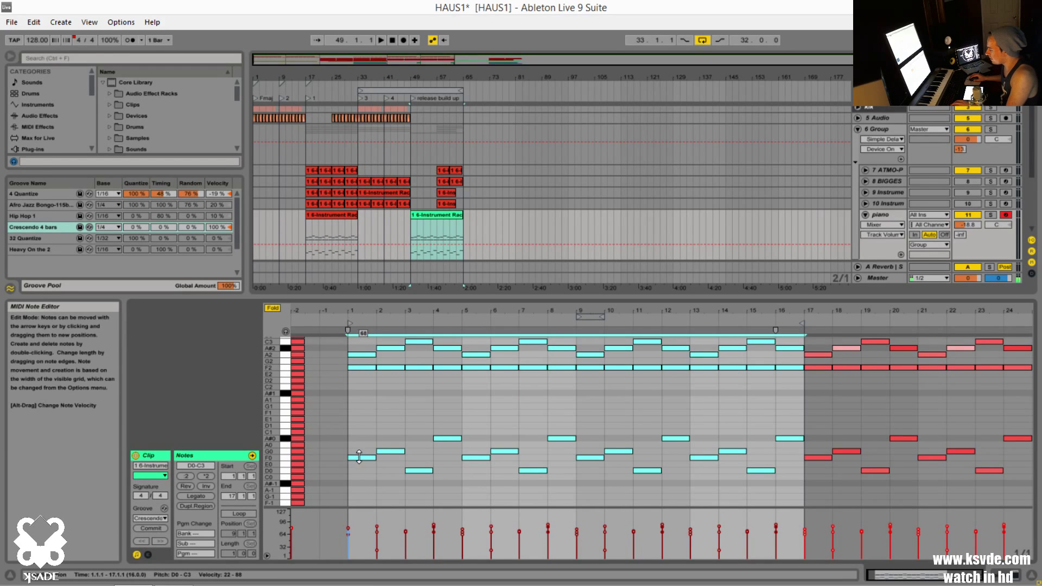
mouse_move(359, 460)
left_mouse_down()
mouse_move(358, 403)
mouse_move(358, 460)
left_mouse_up()
key("ctrl+z")
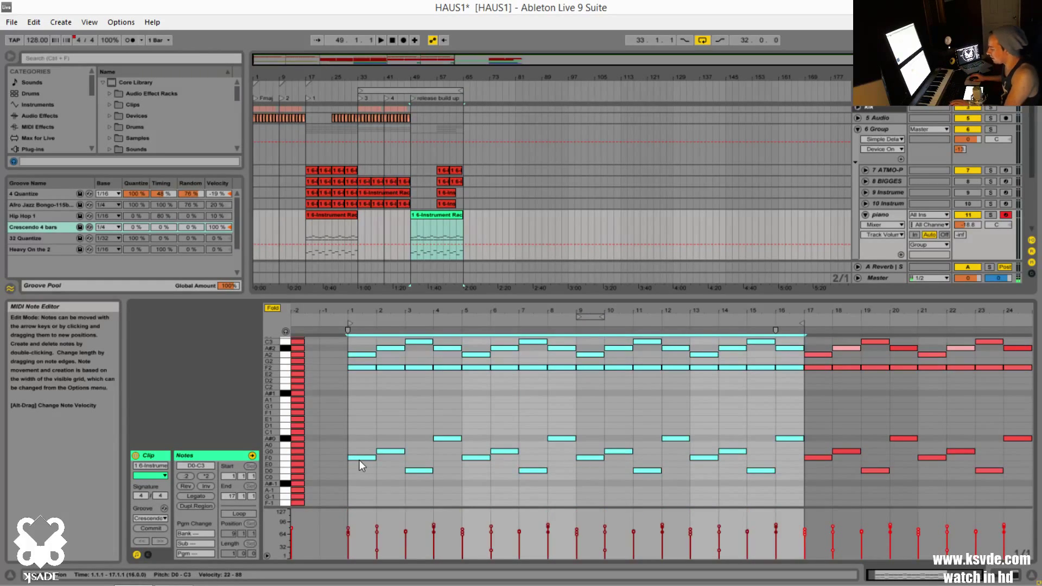
left_click(496, 491)
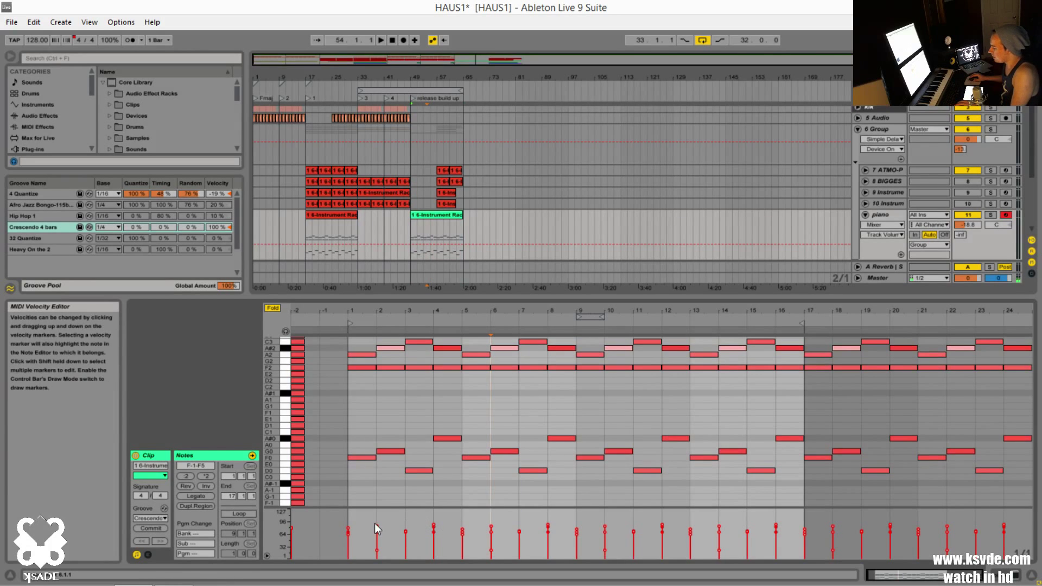
left_click(366, 458)
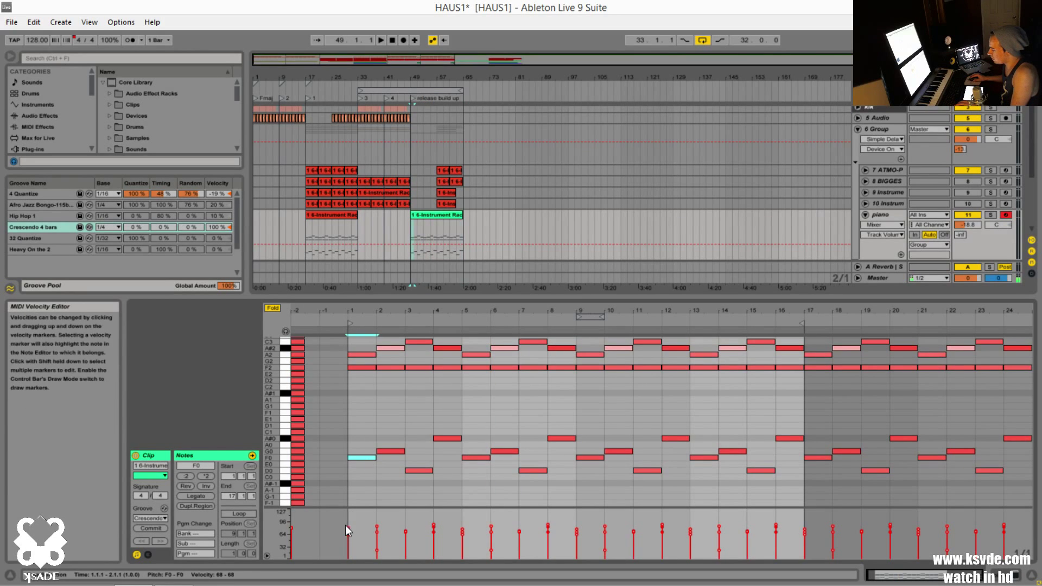
left_click(386, 488)
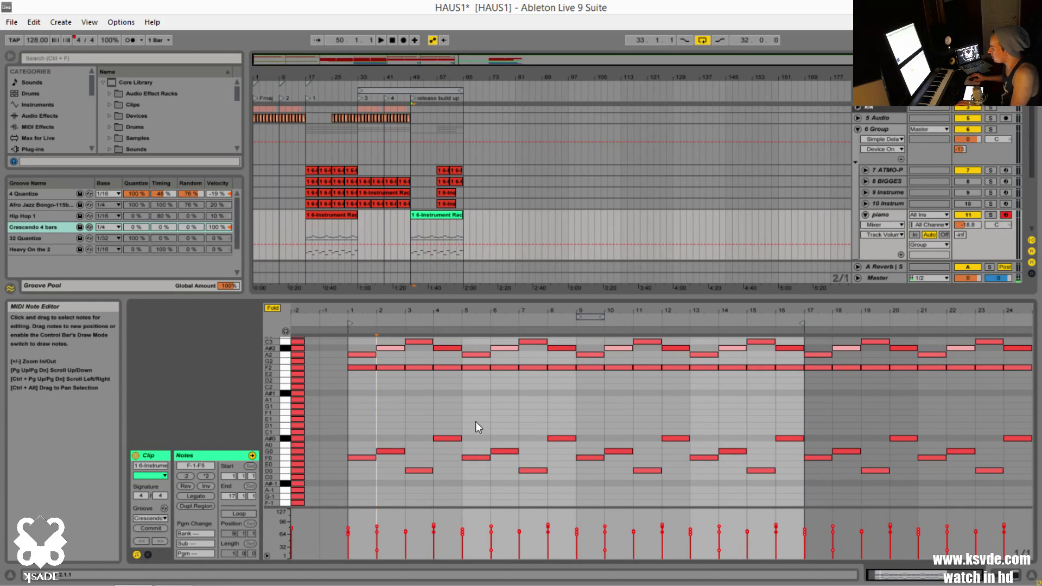
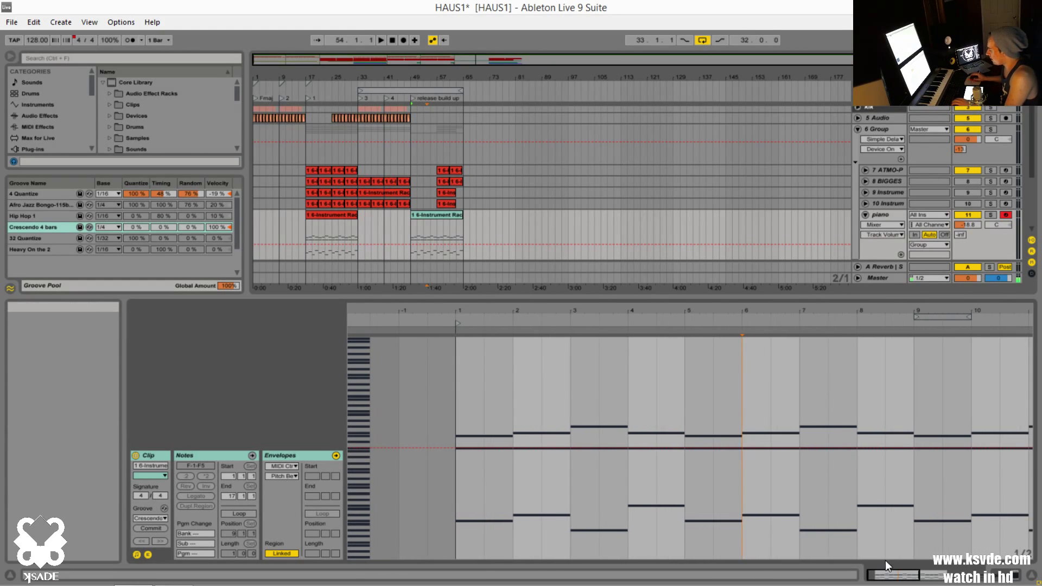
Make the note editor grid finer with Ctrl+1, then coarser with Ctrl+2
key("ctrl+1")
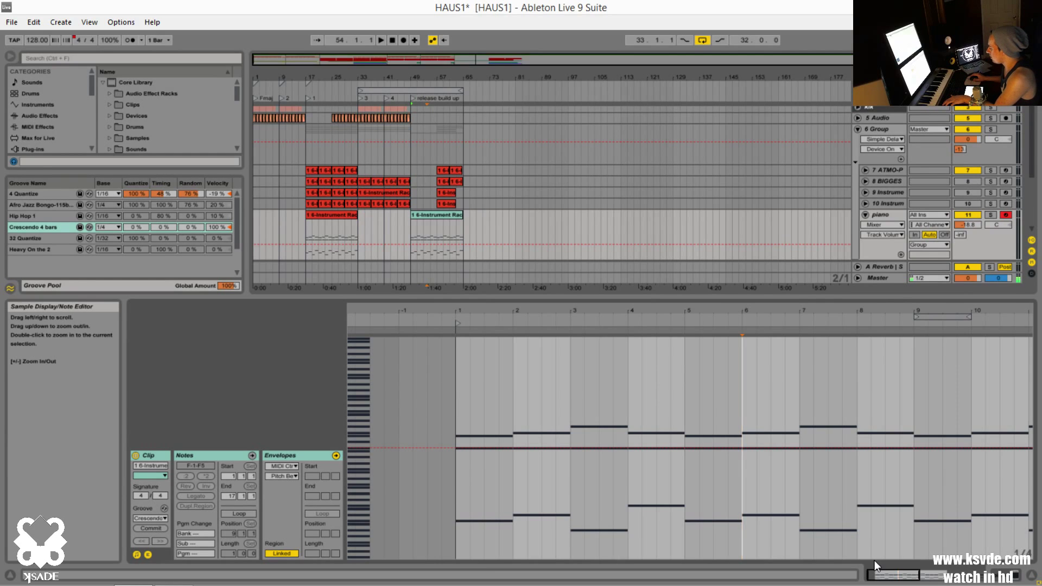
key("ctrl+2")
key("ctrl+2")
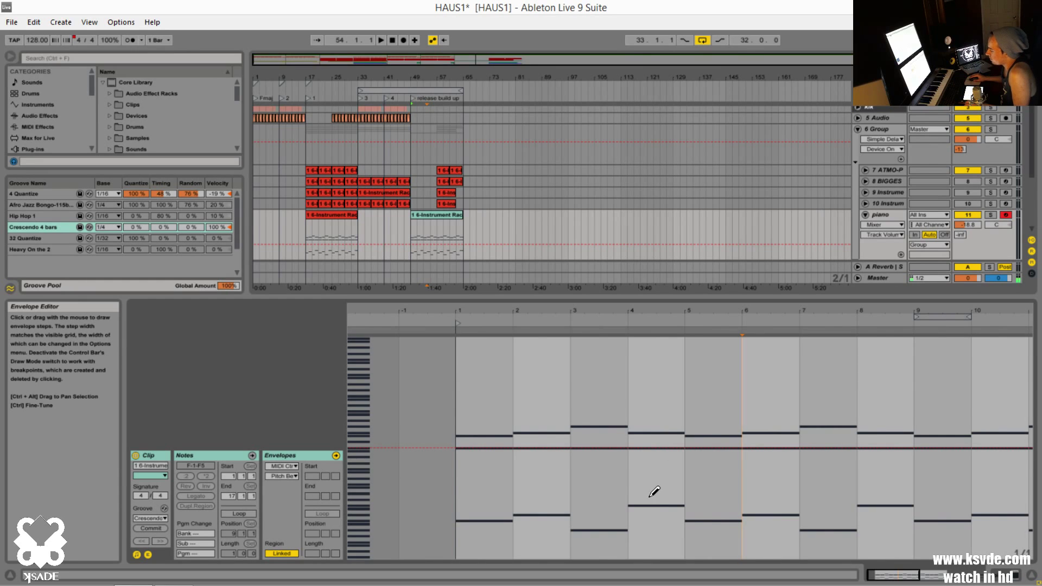
left_click_drag(655, 487, 657, 556)
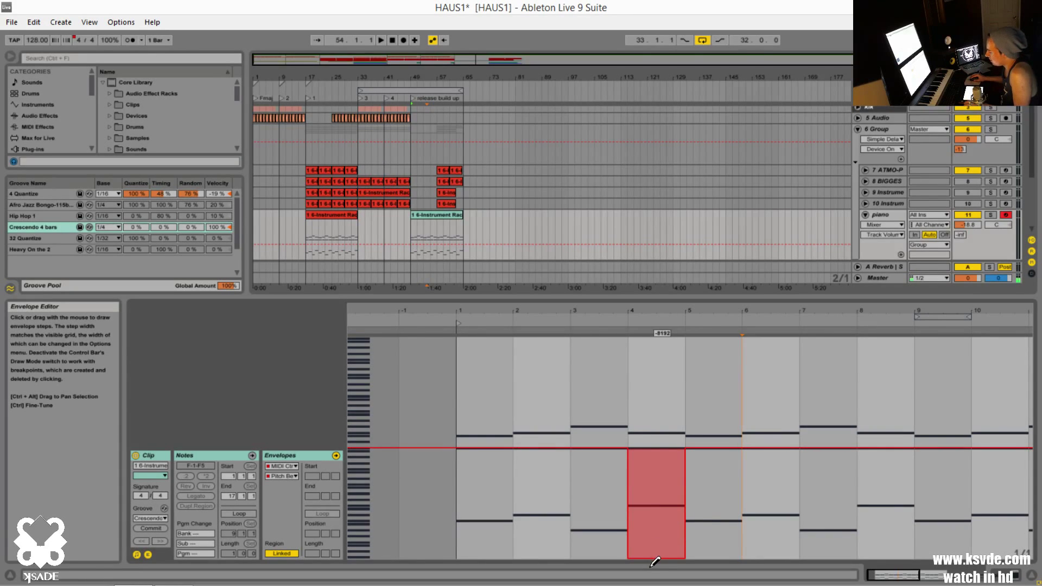
key("b")
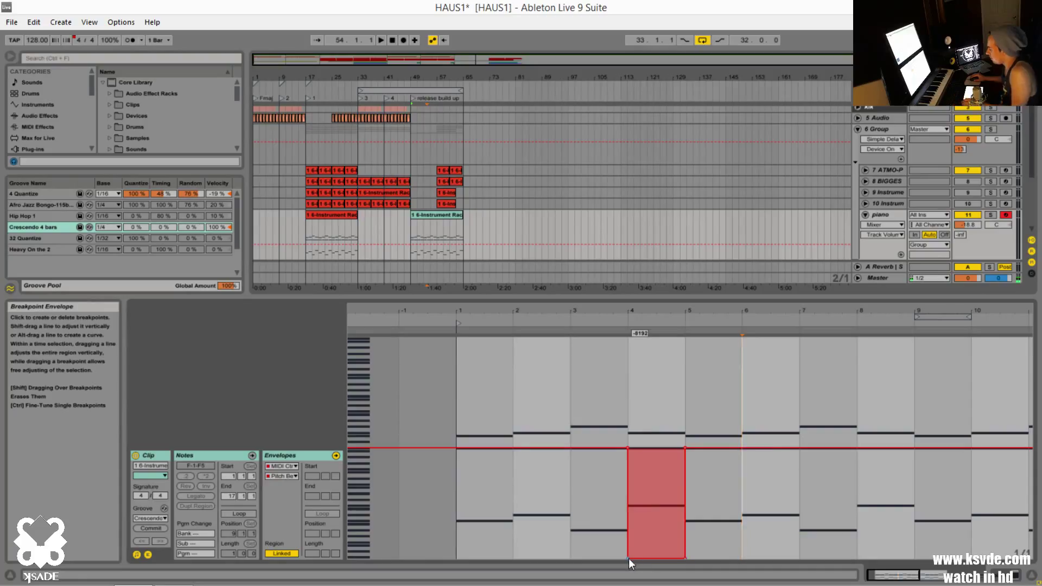
left_click(628, 559)
left_click(628, 559)
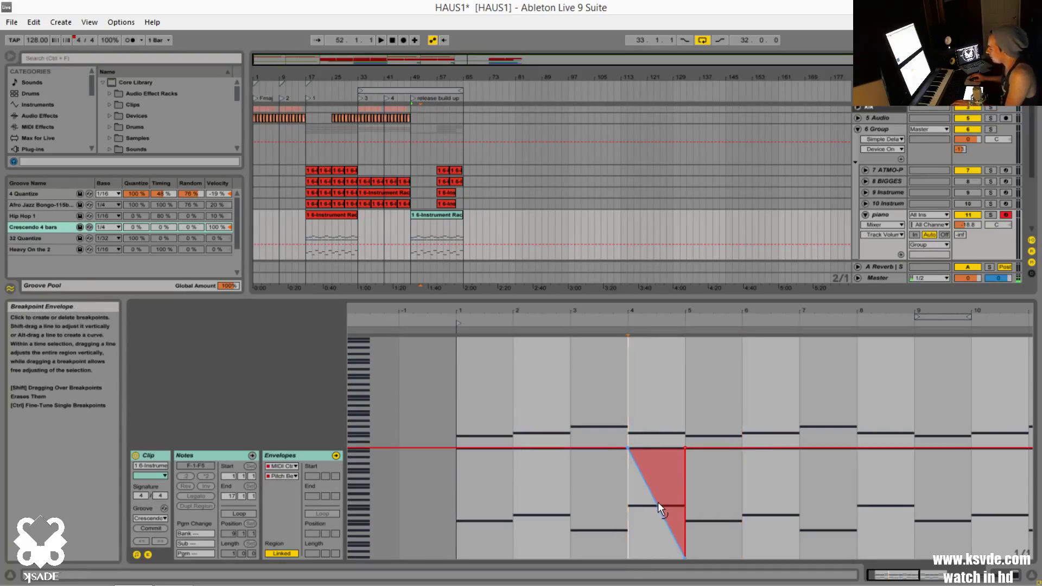
left_click_drag(658, 503, 667, 480)
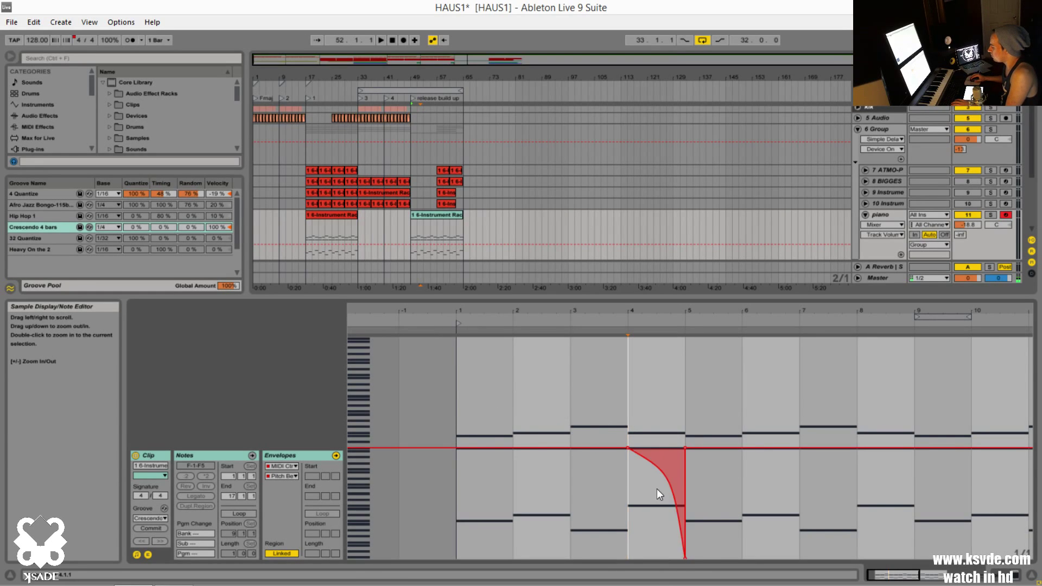
mouse_move(687, 559)
key("ctrl+z")
key("ctrl+z")
key("ctrl+z")
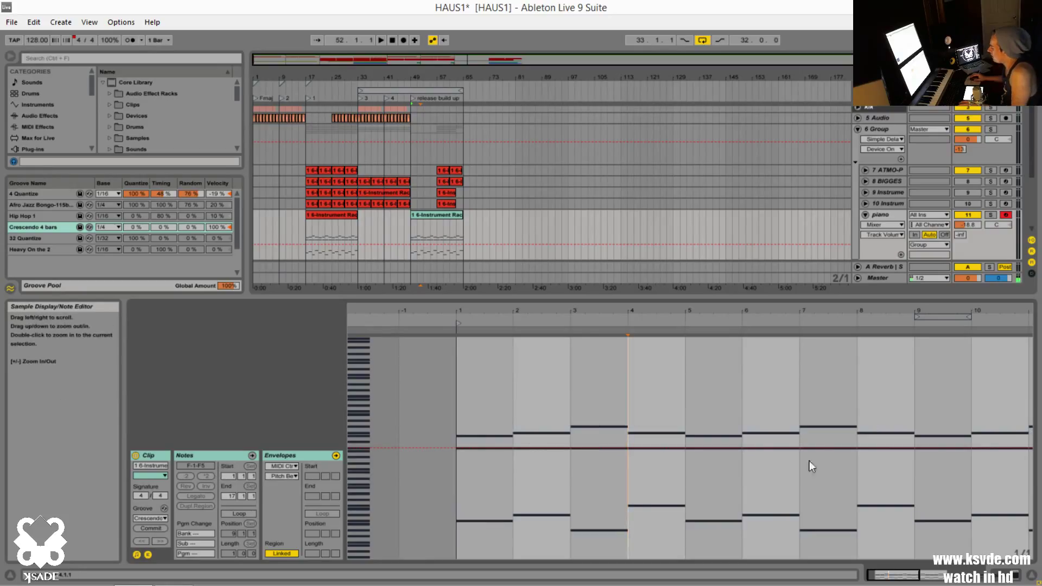
Open the bar-49 piano clip, hide the Envelopes box and zoom out to about sixteen bars
left_click(435, 218)
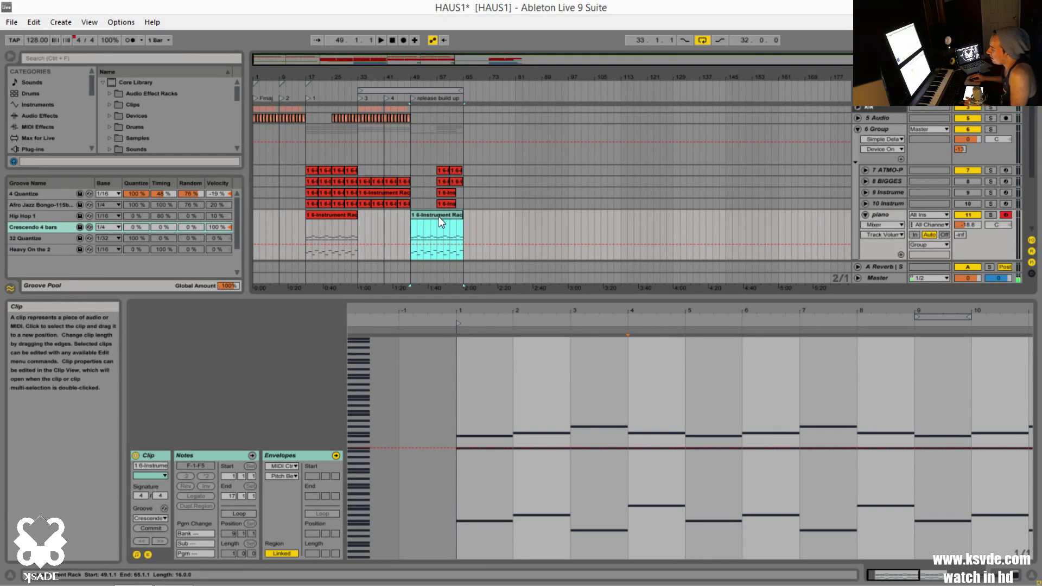
left_click_drag(515, 224, 562, 226)
left_click(438, 217)
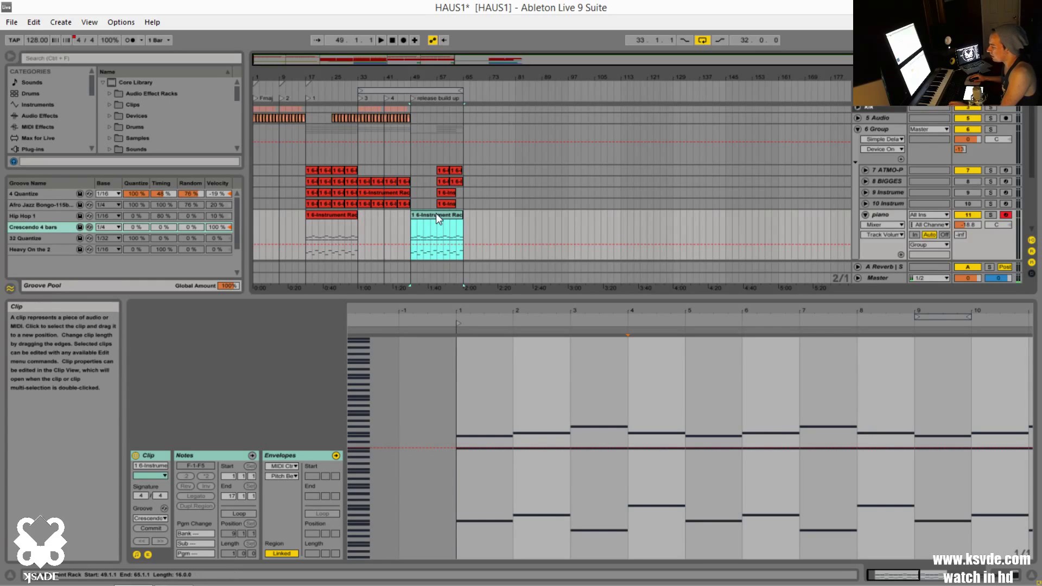
left_click(148, 554)
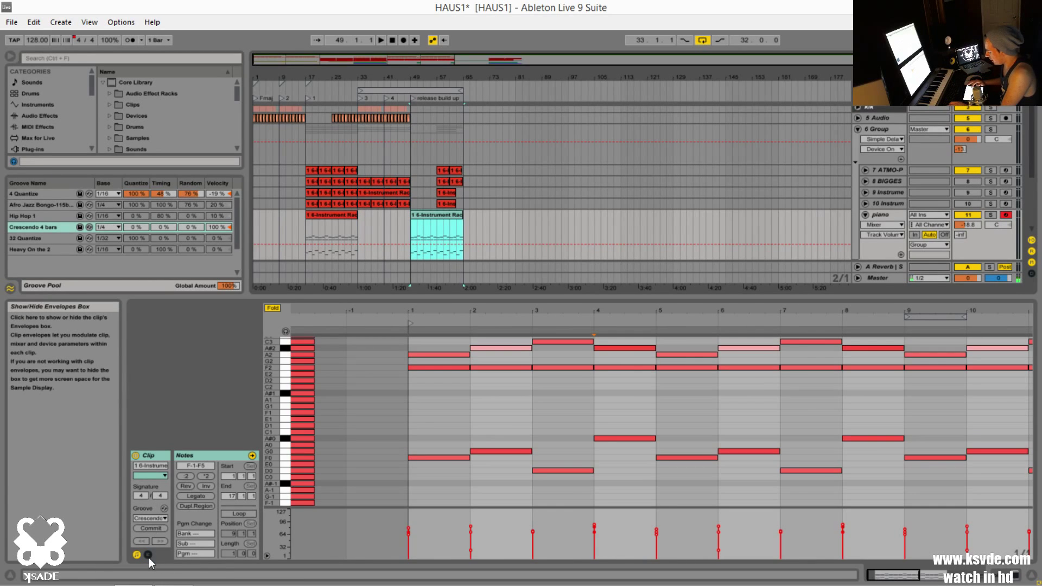
left_click(435, 404)
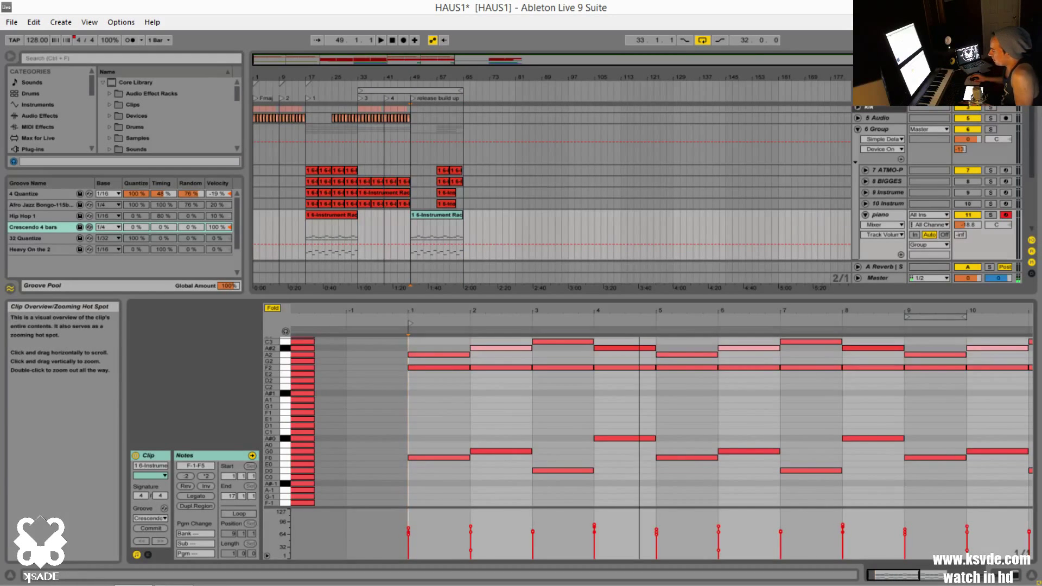
left_click_drag(895, 575, 896, 556)
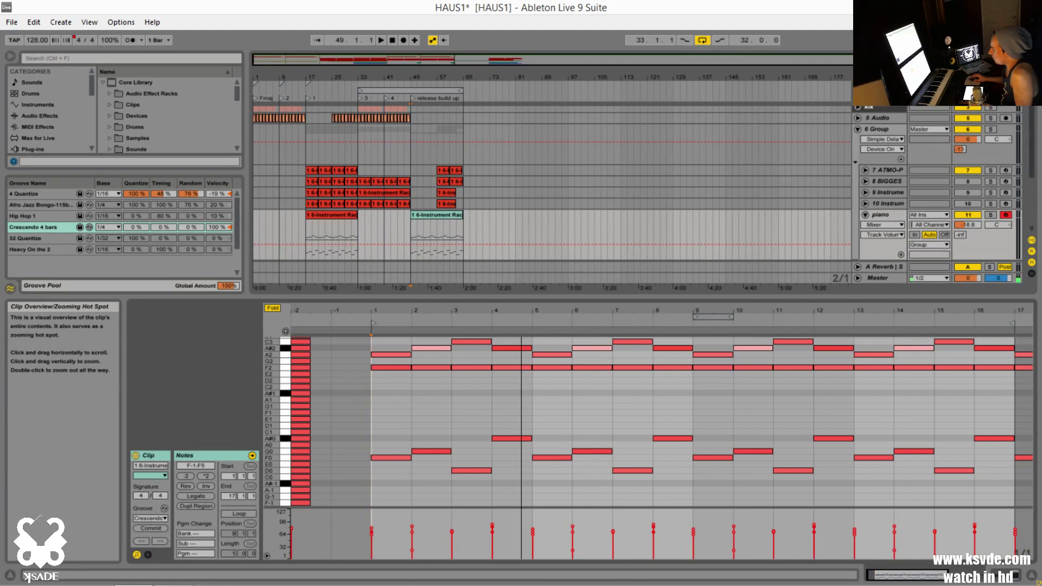
left_click_drag(380, 304, 359, 304)
left_click_drag(419, 486, 413, 333)
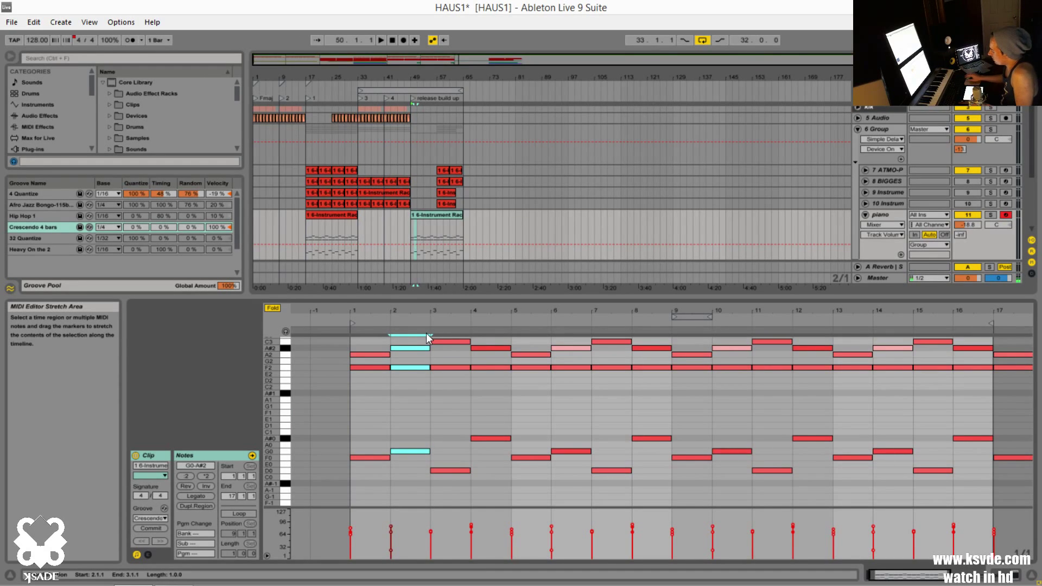
key("0")
left_click(440, 377)
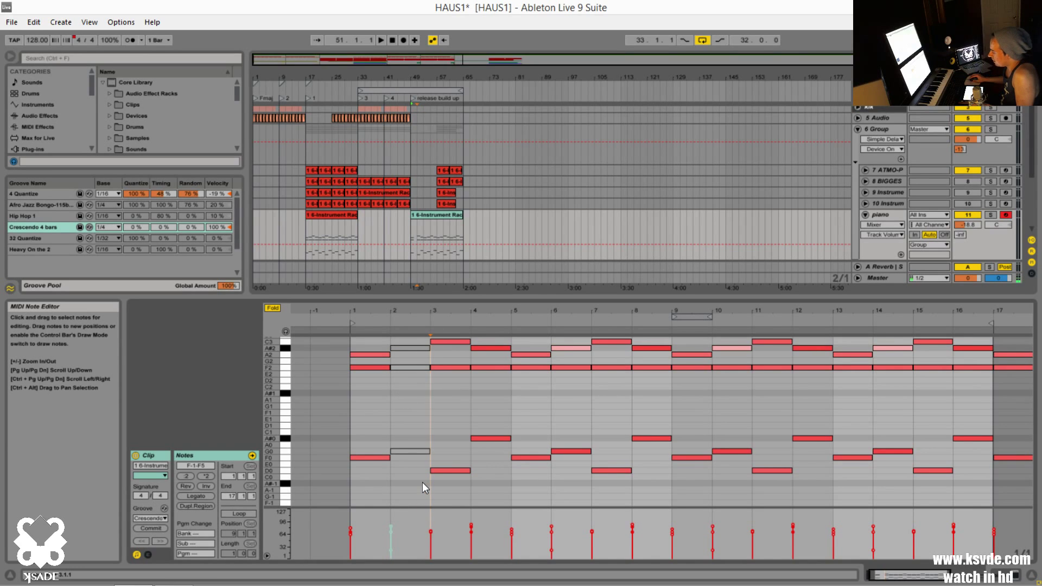
left_click_drag(422, 482, 412, 333)
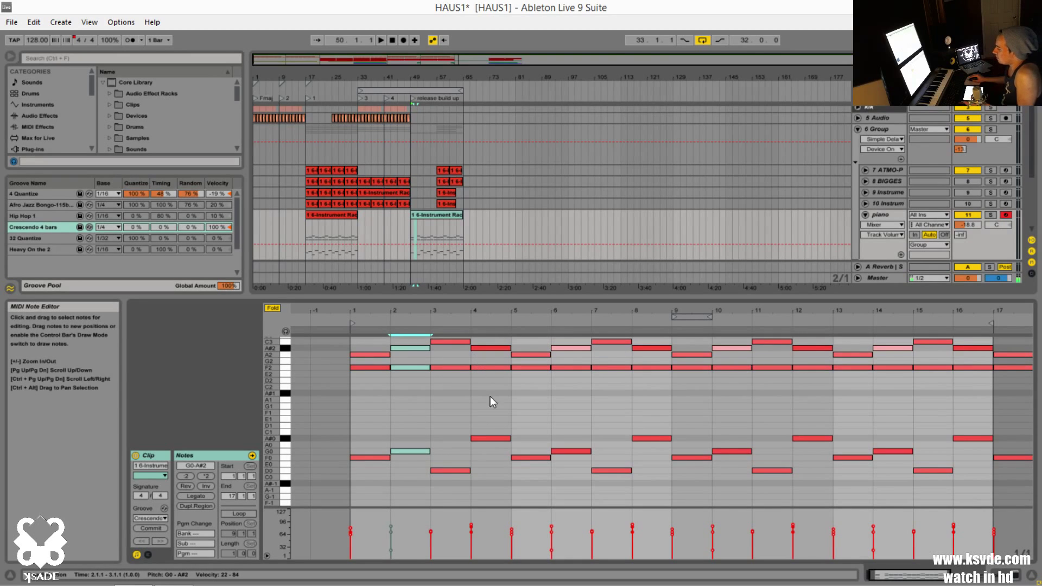
left_click(426, 406)
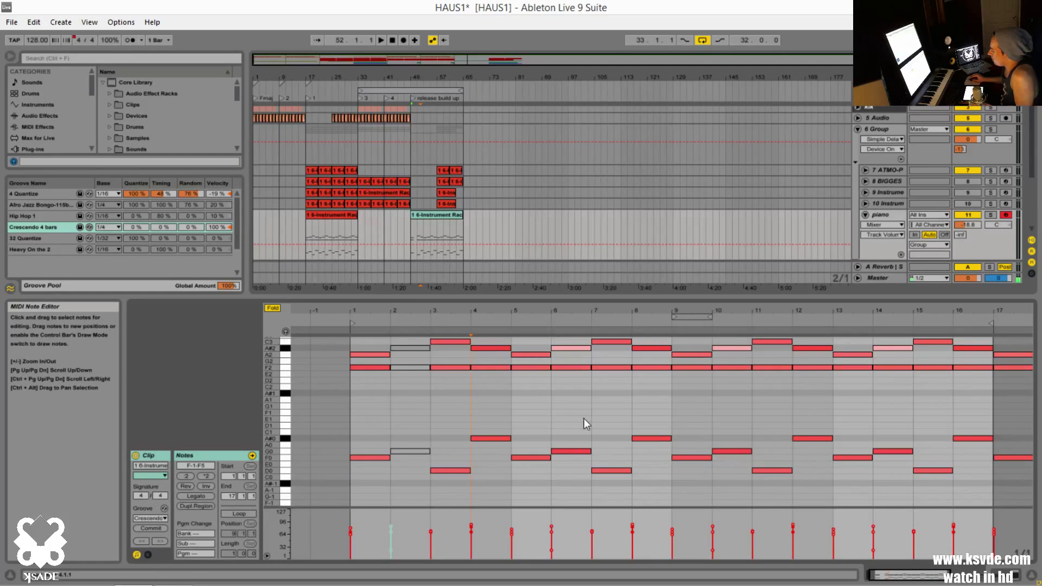
left_click(530, 475)
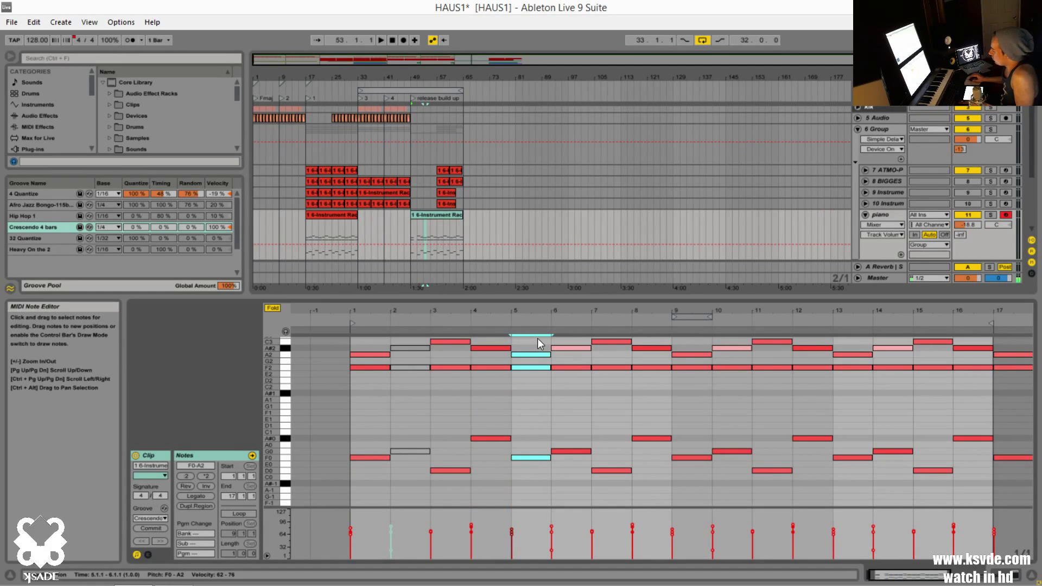
left_click(678, 404)
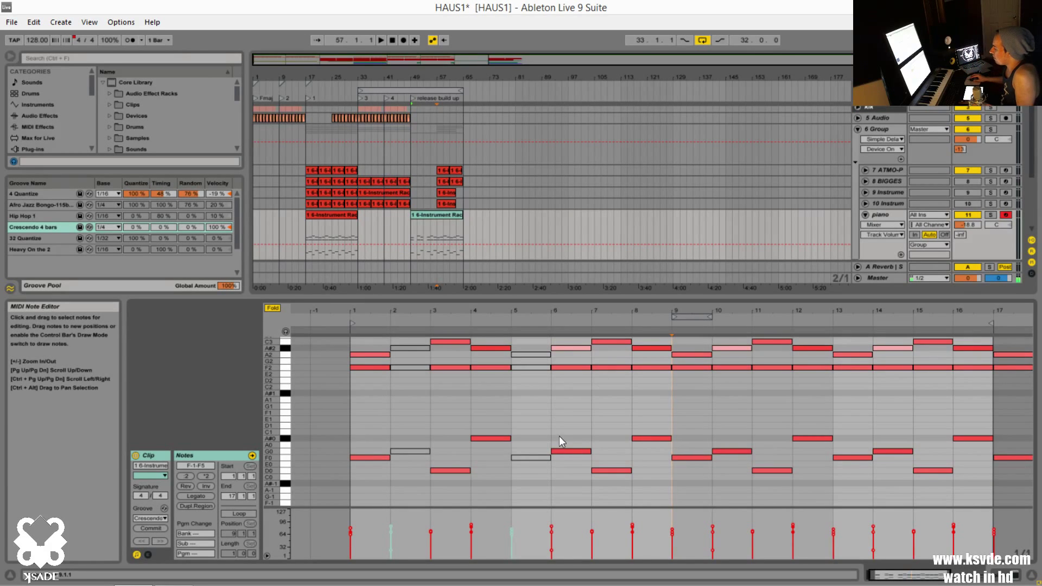
left_click_drag(529, 493, 535, 342)
key("0")
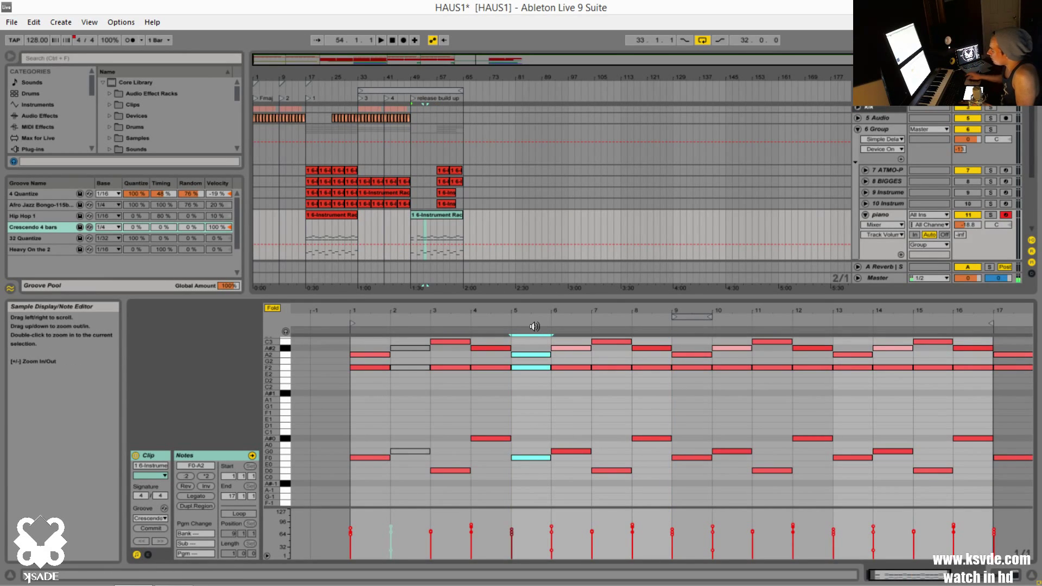
left_click_drag(402, 493, 411, 309)
key("0")
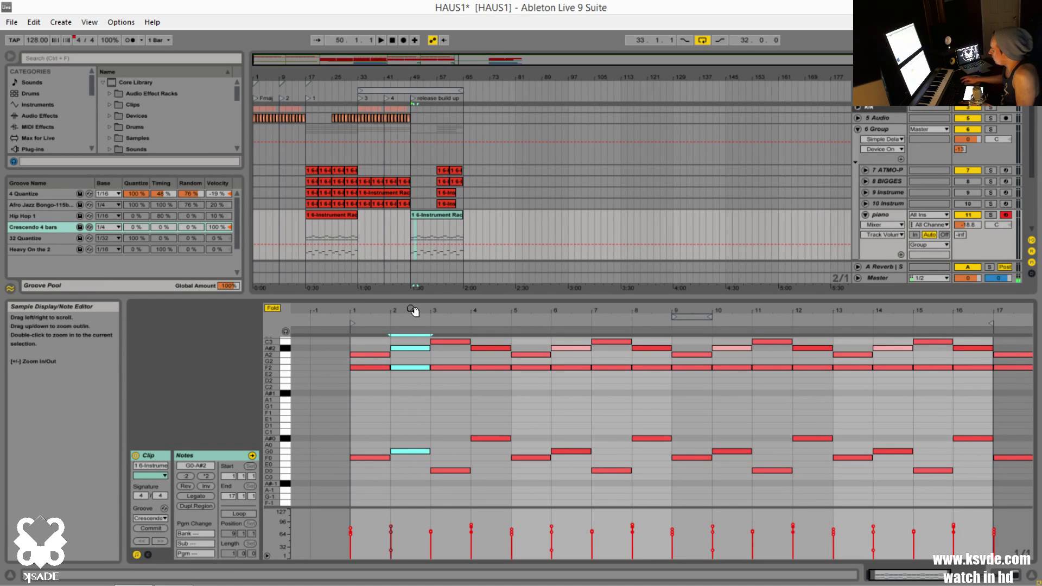
left_click(414, 404)
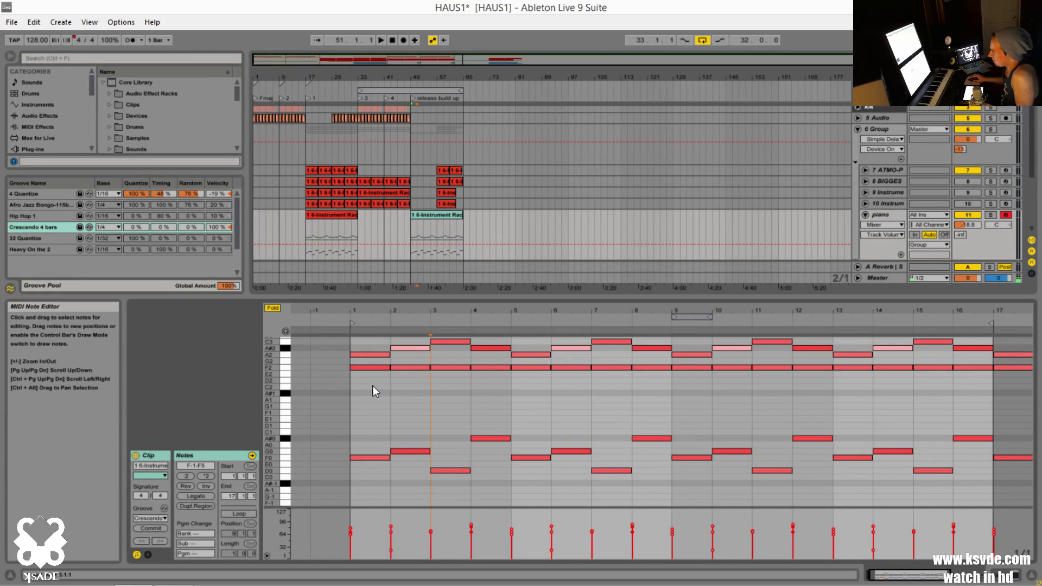
left_click(372, 340)
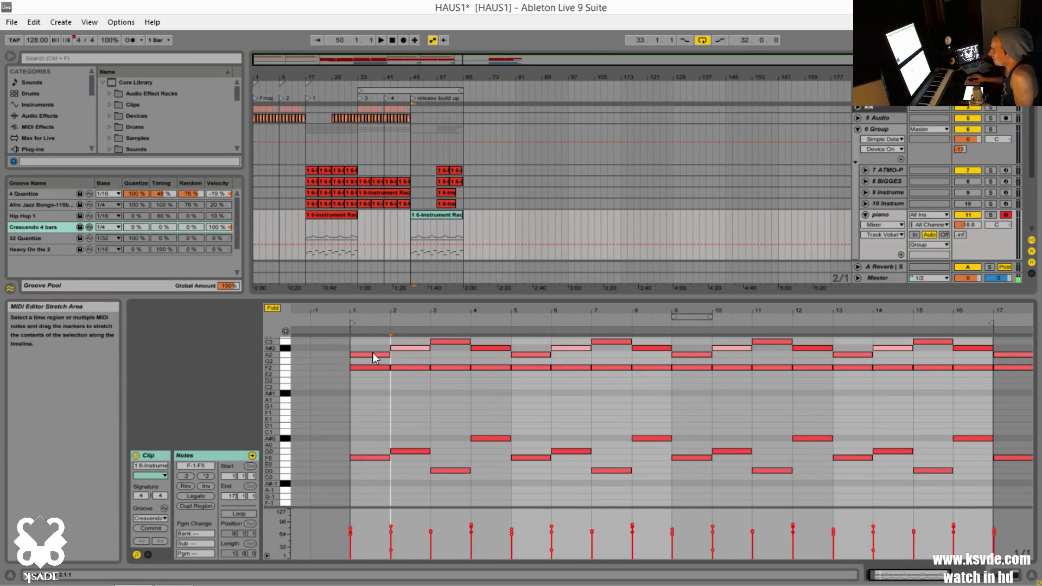
left_click_drag(368, 391, 361, 354)
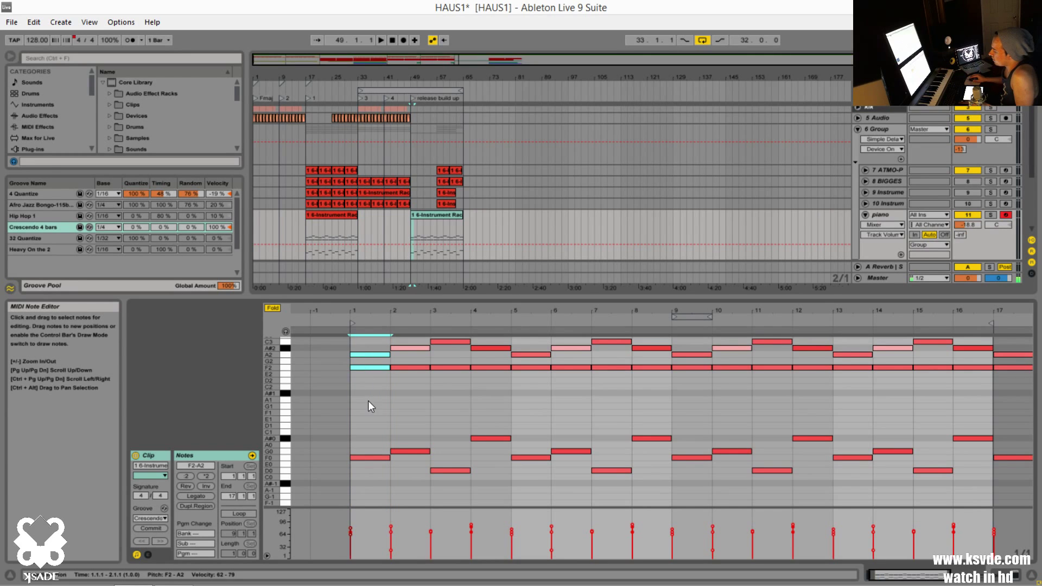
left_click(367, 400)
Try moving the bar-1 A2 note down to D2, then undo it
scroll(376, 383, "up", 1)
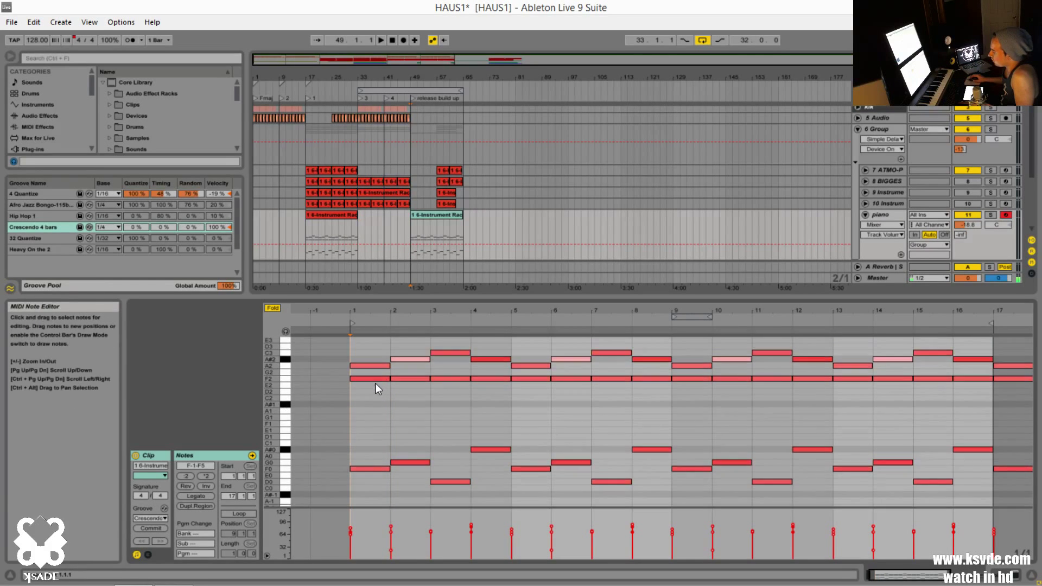
scroll(376, 383, "up", 2)
left_click(358, 392)
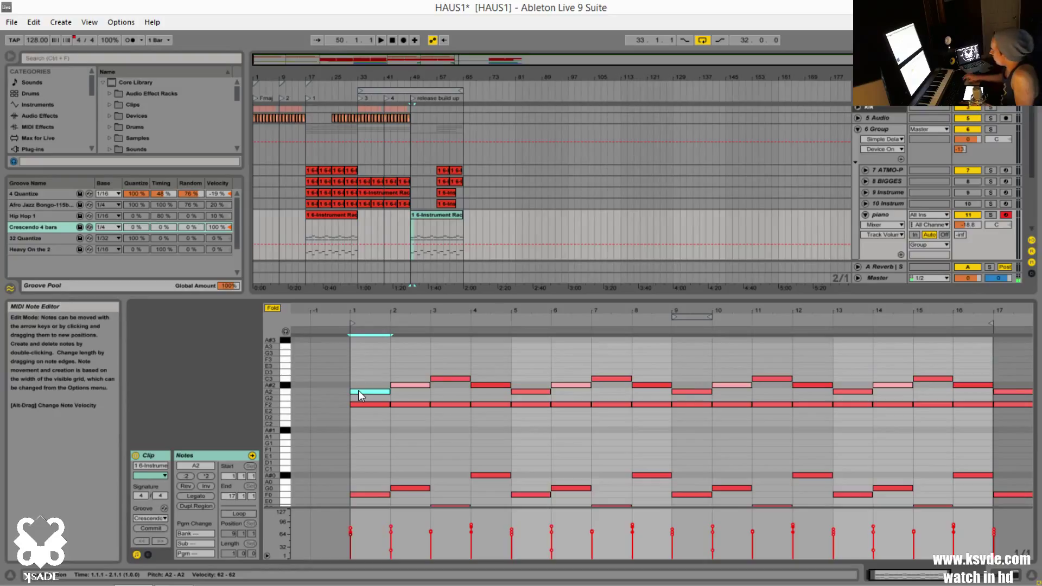
left_click_drag(358, 389, 380, 416)
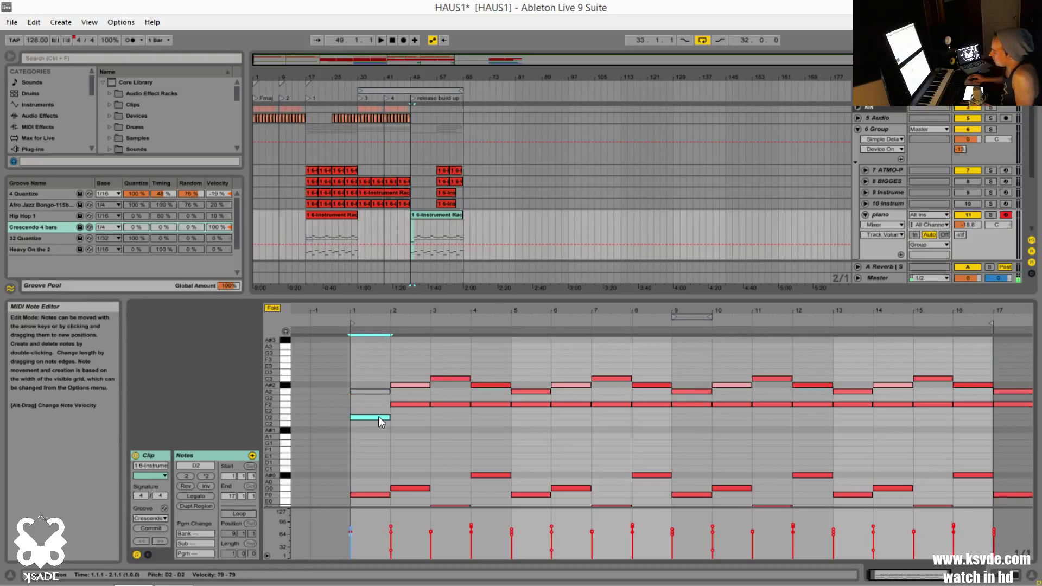
key("ctrl+z")
Add D3 and G3 notes at bar 1, then delete them again
left_click(386, 431)
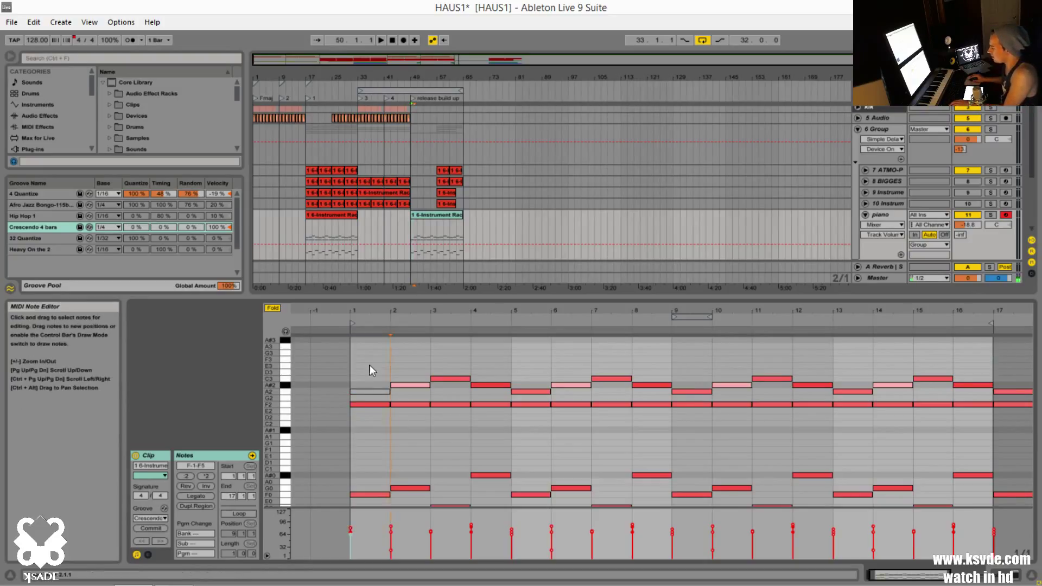
left_click(367, 379)
double_click(366, 373)
double_click(364, 353)
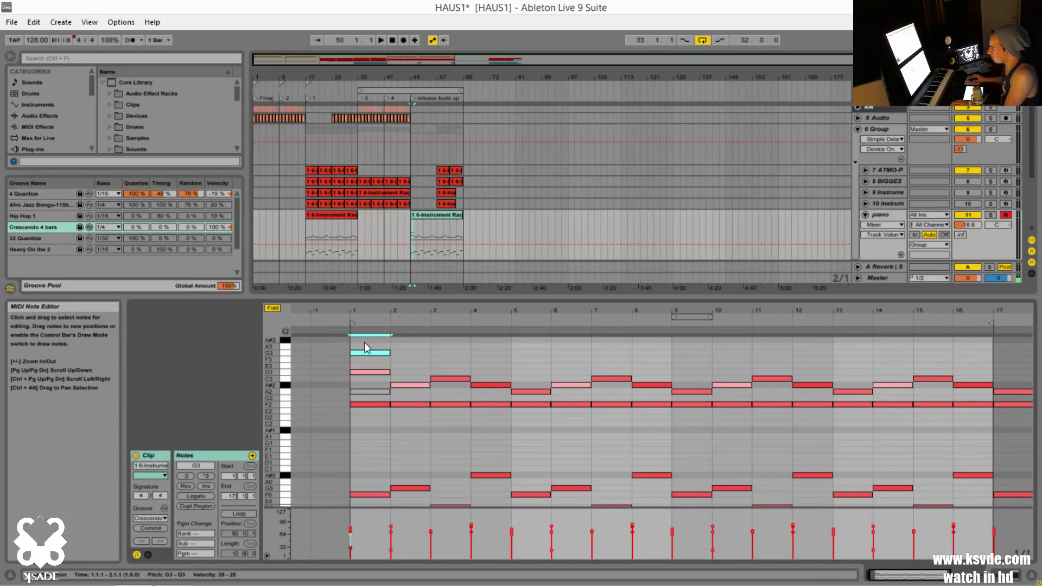
mouse_move(336, 341)
left_mouse_down()
mouse_move(387, 357)
mouse_move(362, 403)
mouse_move(370, 397)
left_mouse_up()
key("Delete")
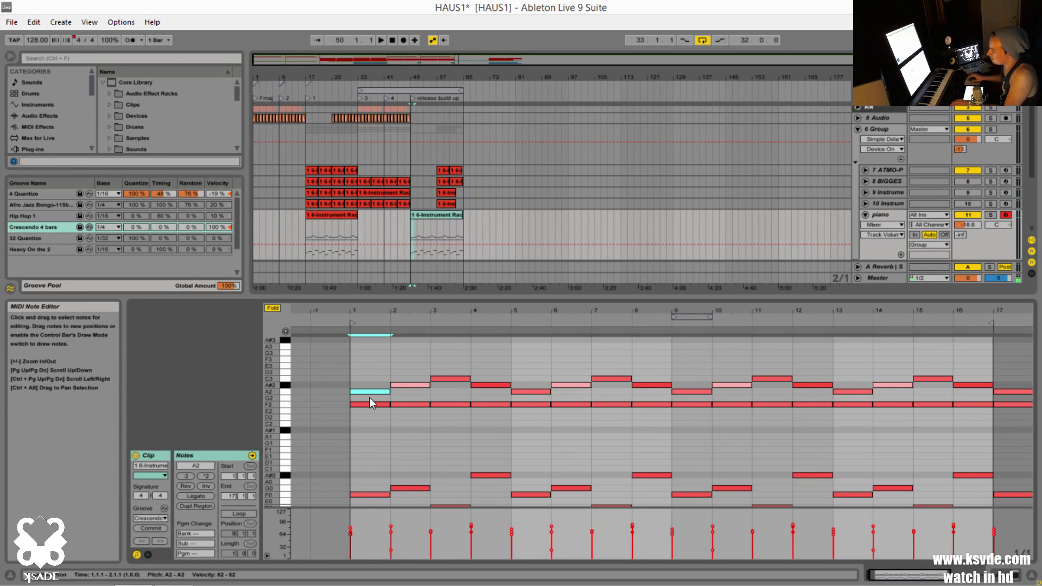
left_click(371, 425)
Zoom the note editor out to show the whole piano clip past bar 17
scroll(473, 431, "down", 3)
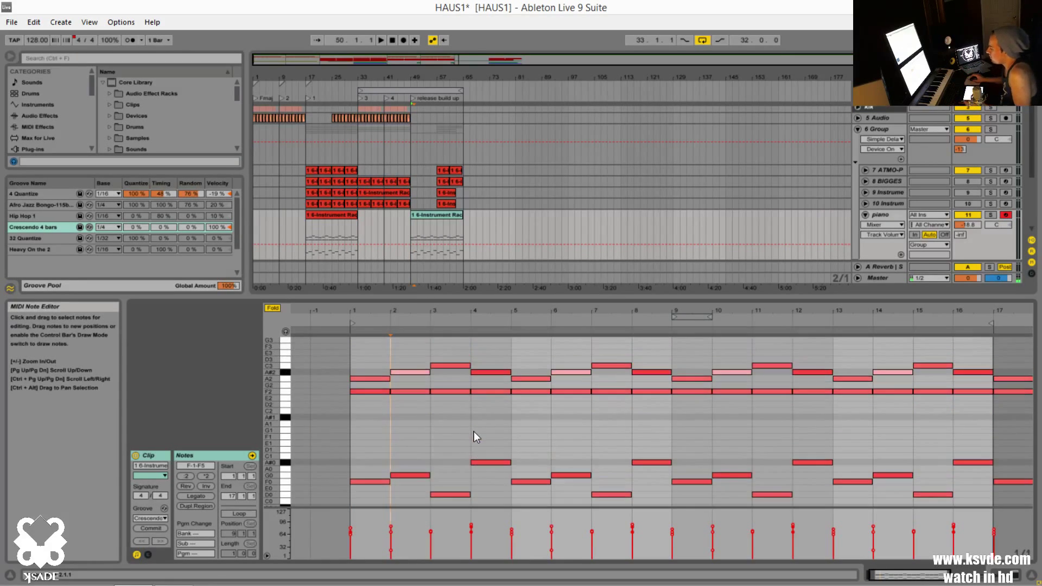
scroll(474, 431, "up", 2)
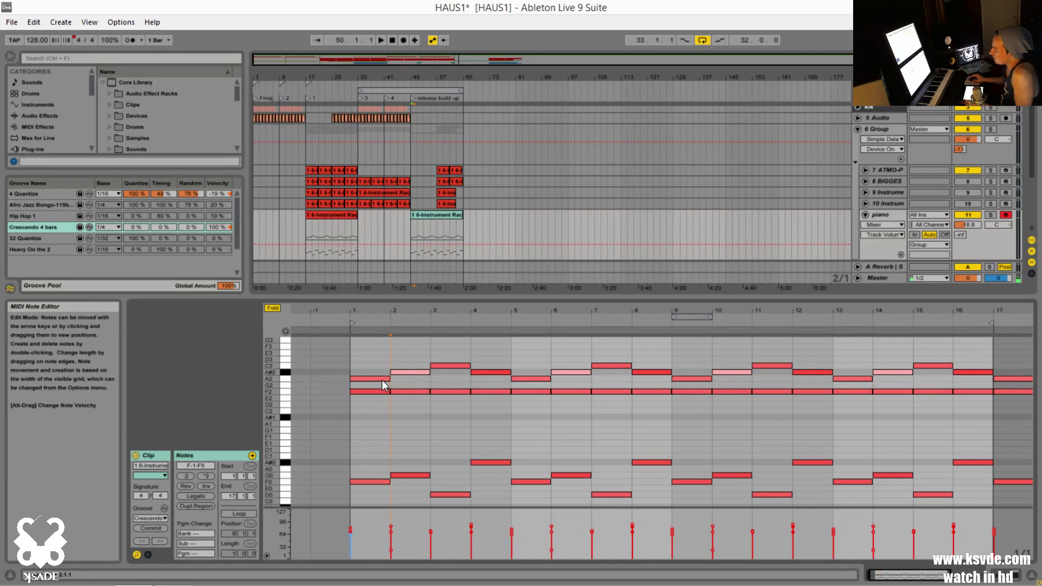
scroll(452, 375, "down", 2)
scroll(455, 382, "up", 3)
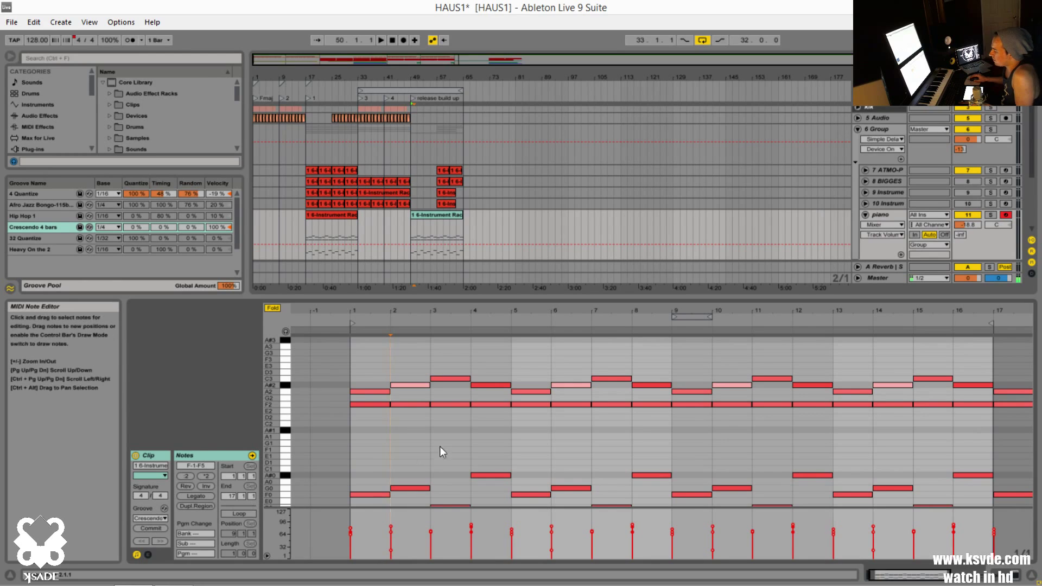
scroll(462, 441, "up", 1)
scroll(461, 441, "down", 4)
scroll(438, 437, "up", 4)
scroll(438, 438, "down", 2)
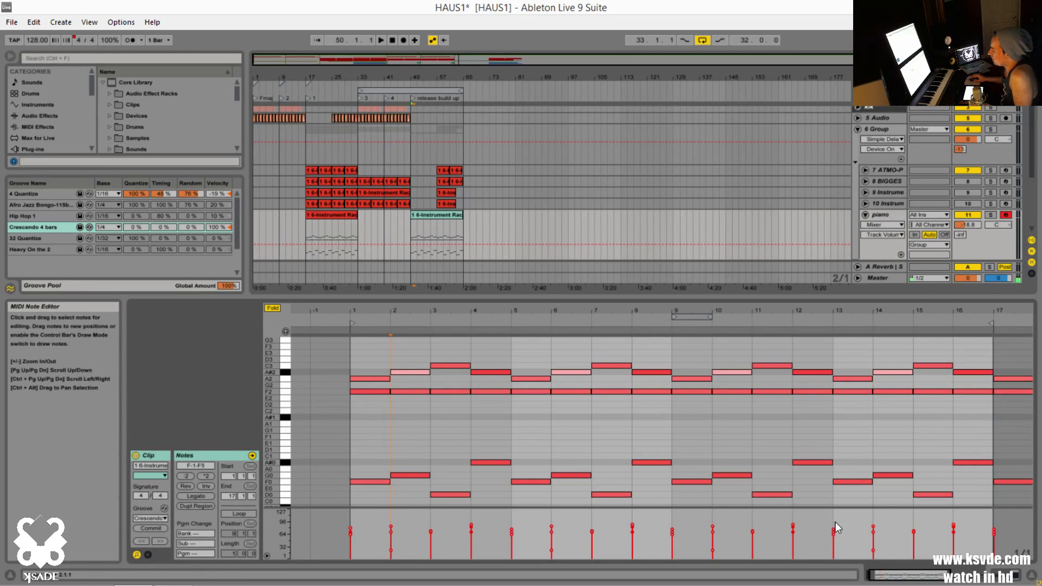
double_click(905, 575)
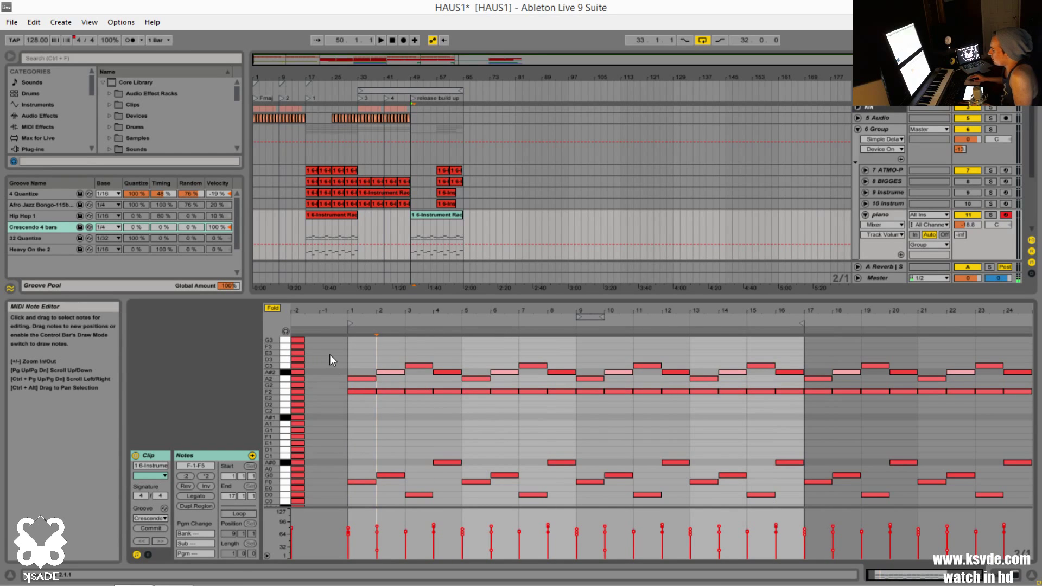
left_click_drag(354, 343, 788, 510)
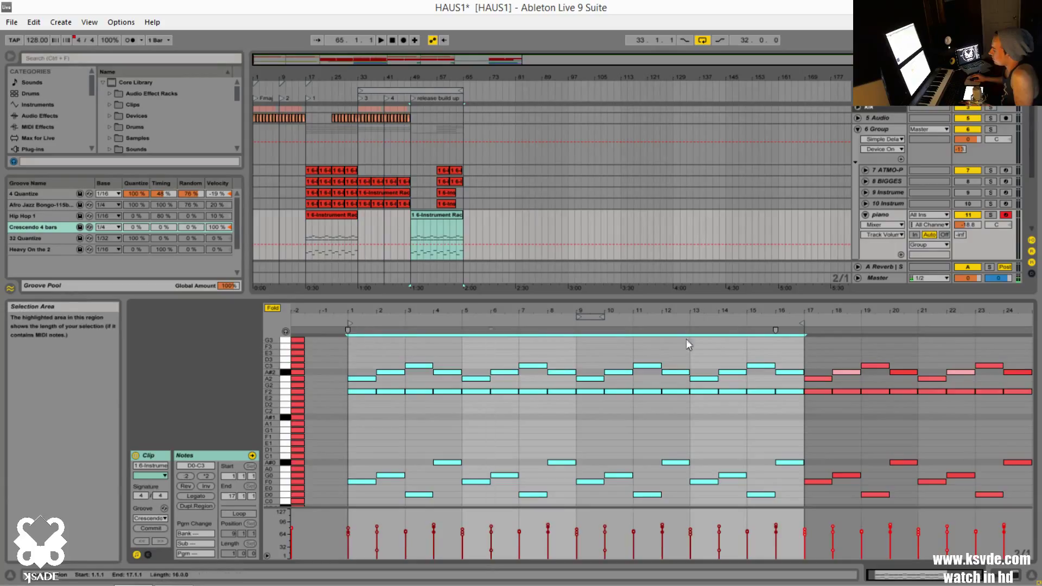
left_click(185, 477)
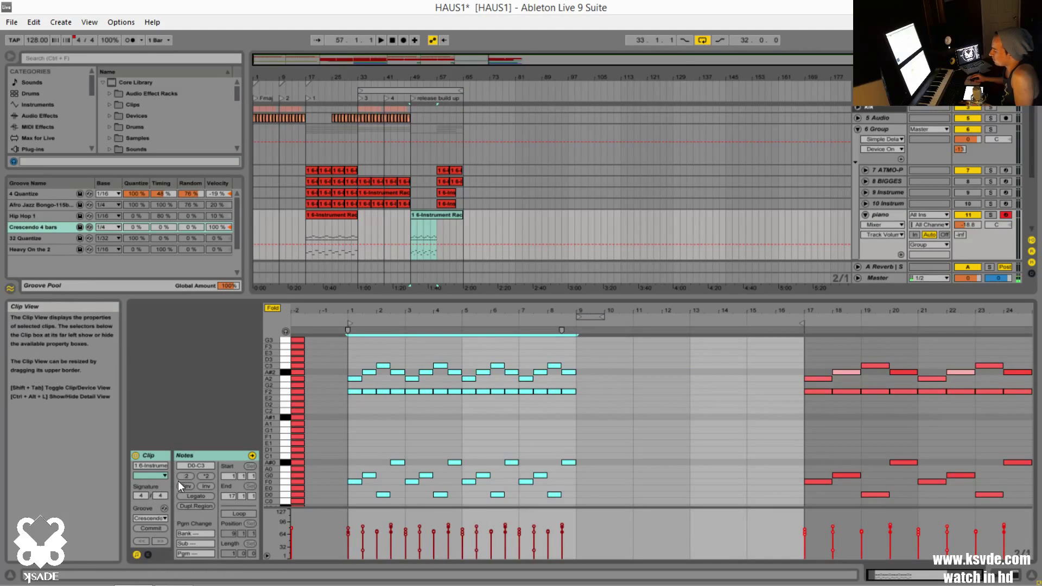
left_click(184, 475)
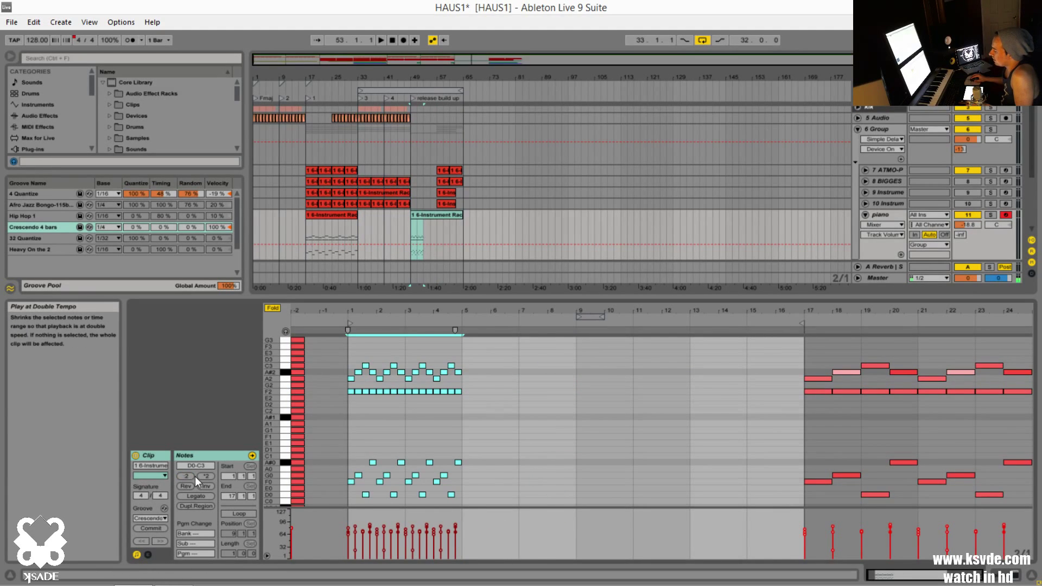
left_click(211, 475)
left_click(210, 474)
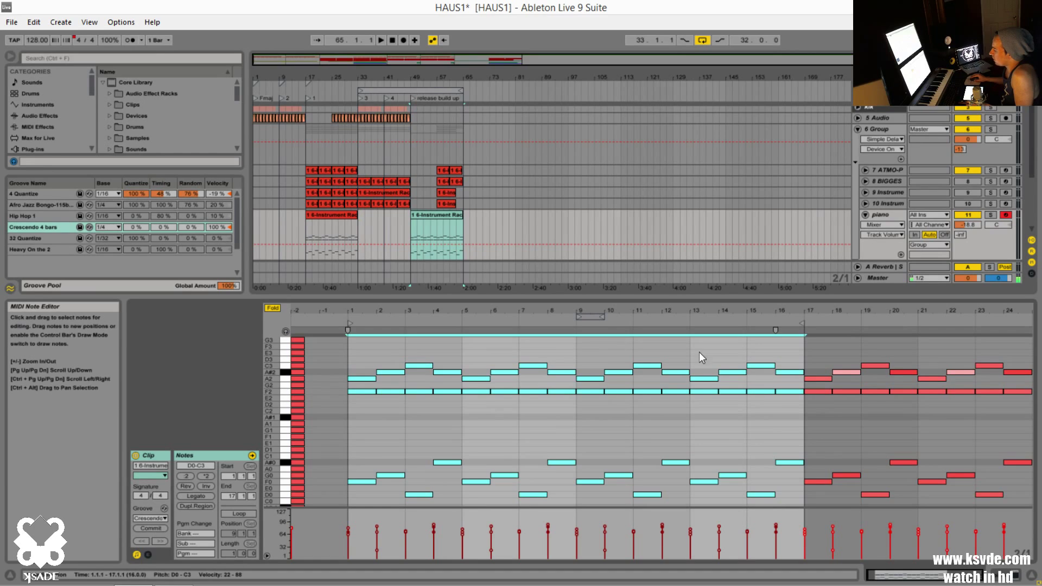
left_click(189, 476)
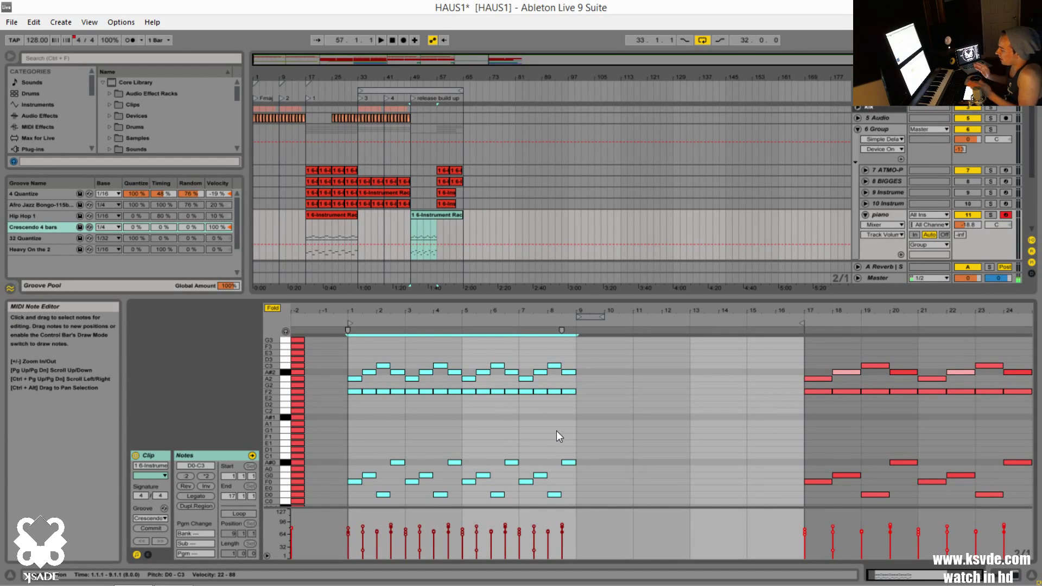
left_click(196, 475)
left_click(200, 475)
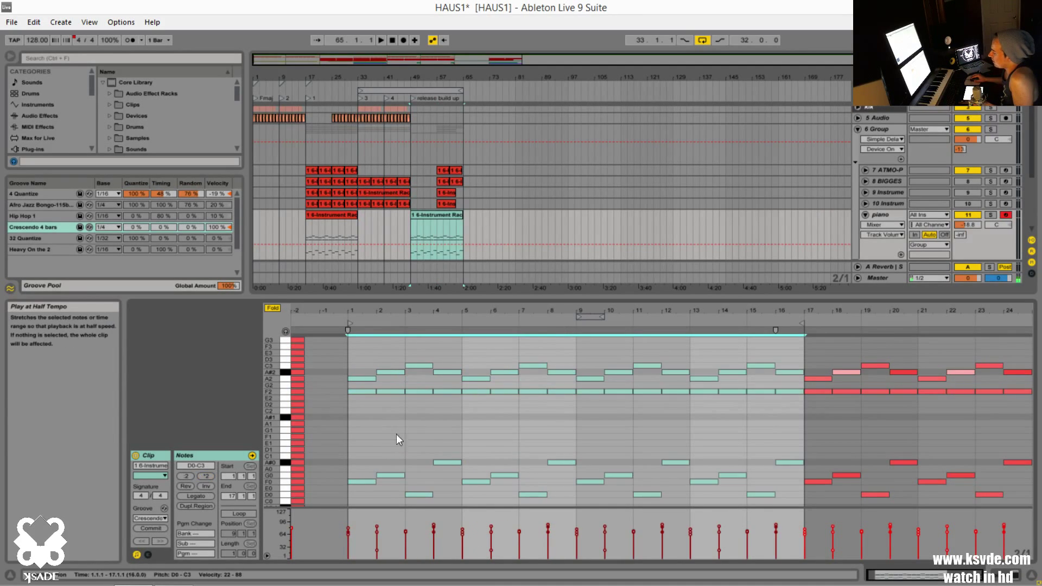
left_click(404, 434)
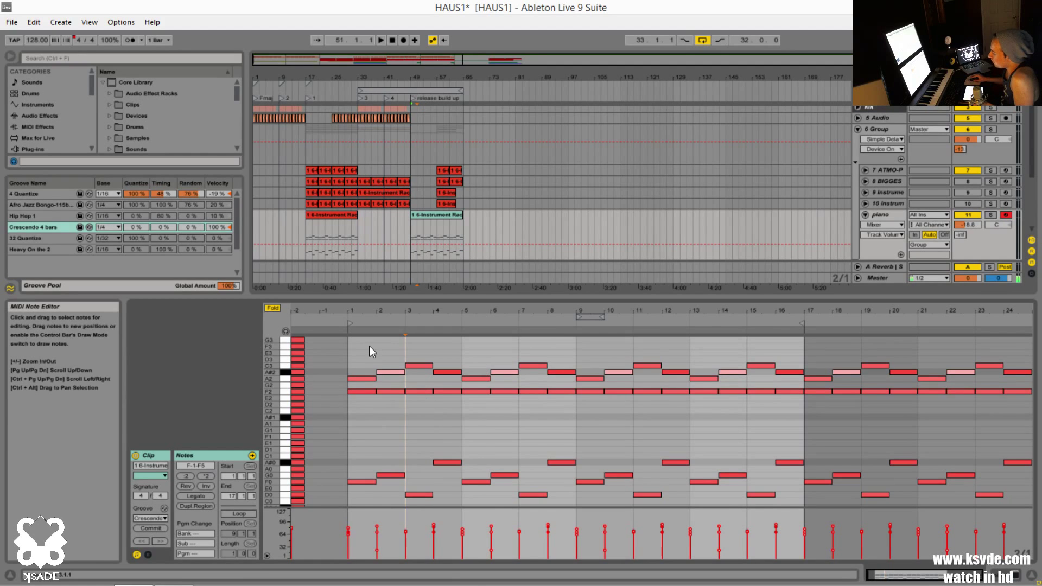
left_click_drag(360, 348, 784, 511)
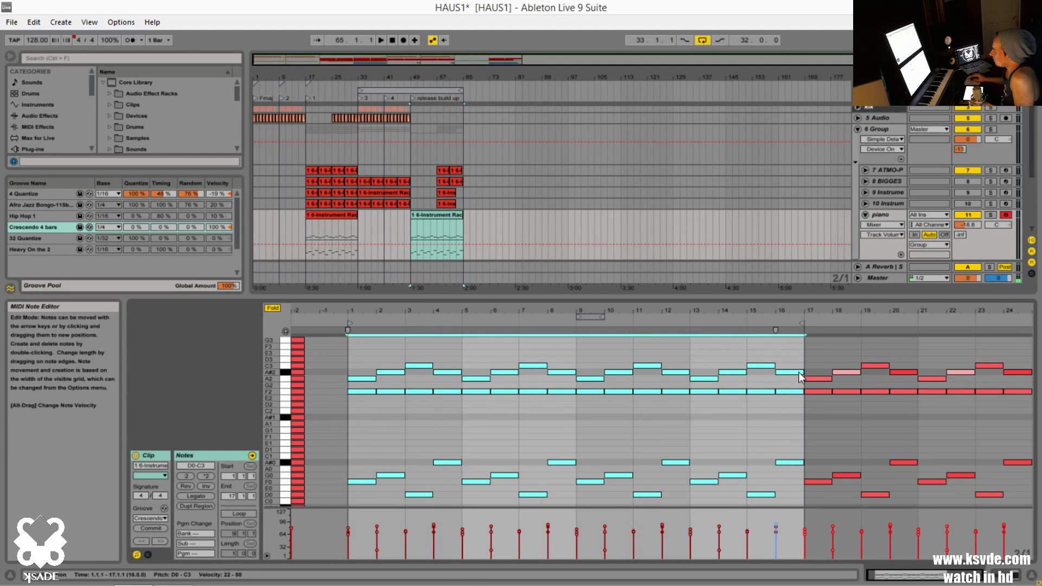
mouse_move(695, 340)
left_mouse_down()
mouse_move(518, 342)
mouse_move(769, 362)
left_mouse_up()
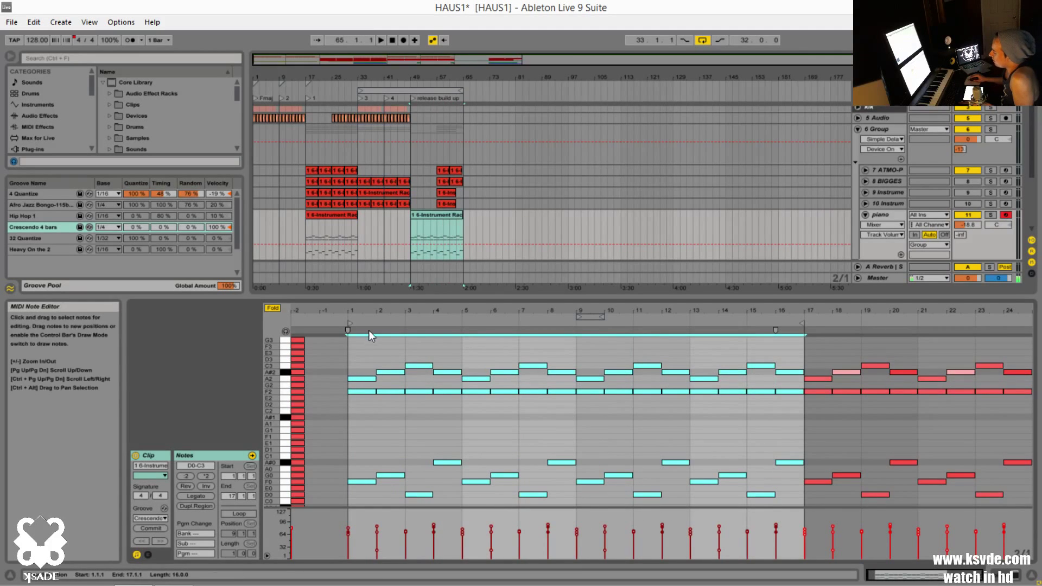
mouse_move(777, 332)
left_mouse_down()
mouse_move(560, 342)
mouse_move(788, 342)
left_mouse_up()
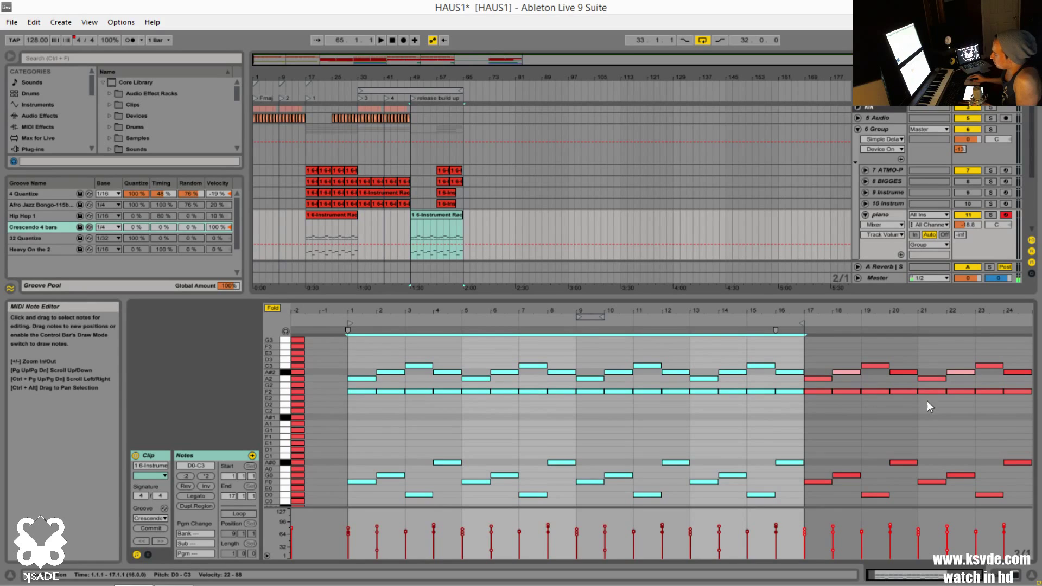
mouse_move(775, 330)
left_mouse_down()
mouse_move(541, 322)
mouse_move(578, 326)
left_mouse_up()
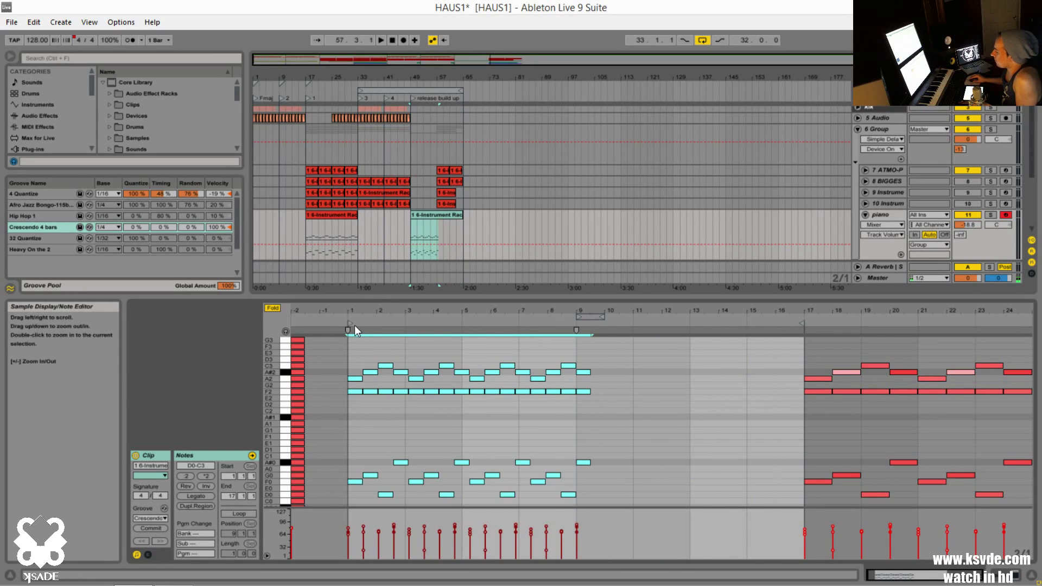
mouse_move(350, 328)
left_mouse_down()
mouse_move(806, 333)
mouse_move(341, 338)
left_mouse_up()
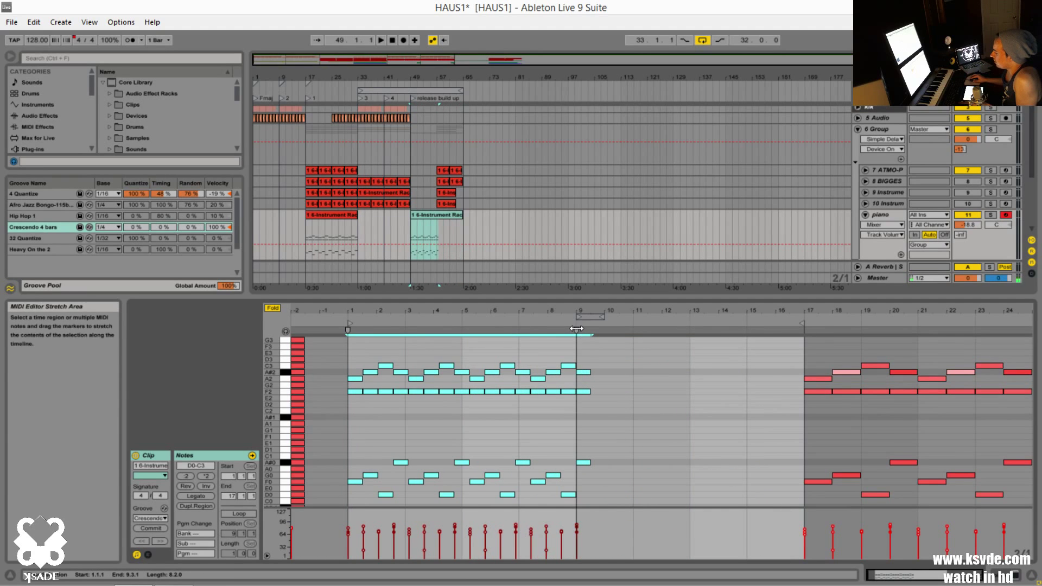
left_click_drag(576, 330, 777, 331)
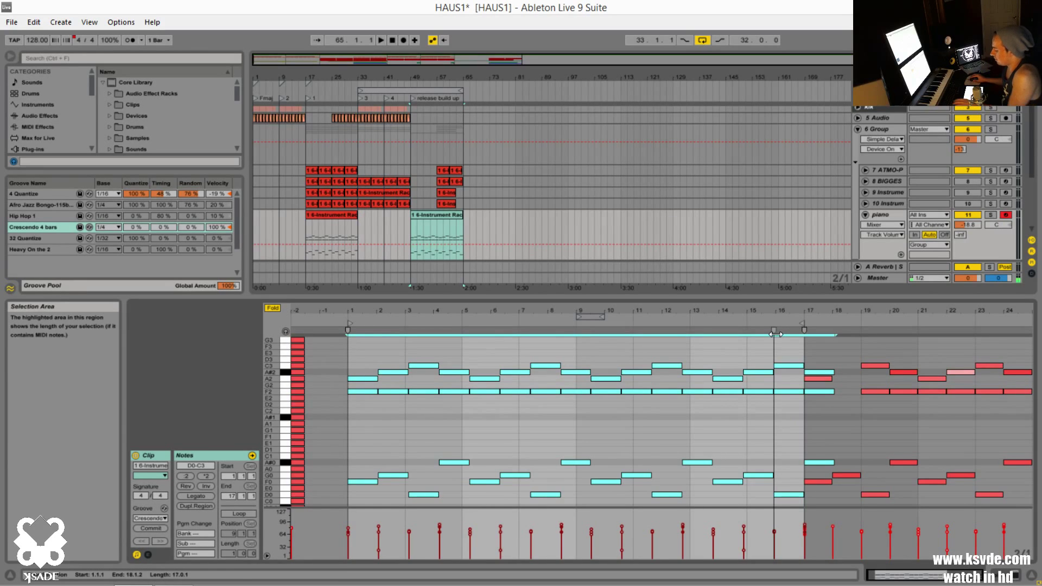
key("ctrl+z")
key("ctrl+y")
left_click(694, 424)
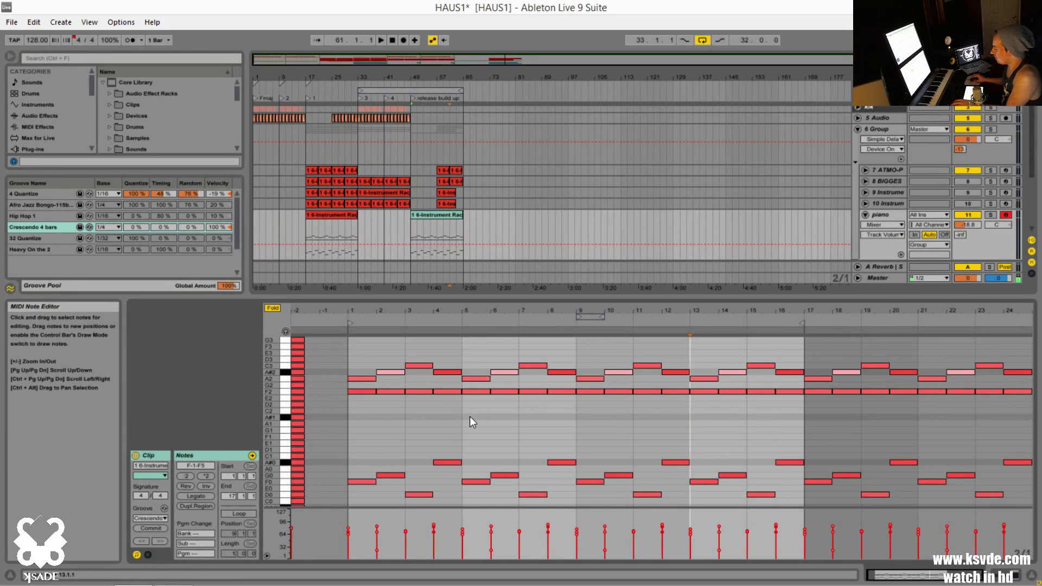
left_click_drag(373, 347, 805, 516)
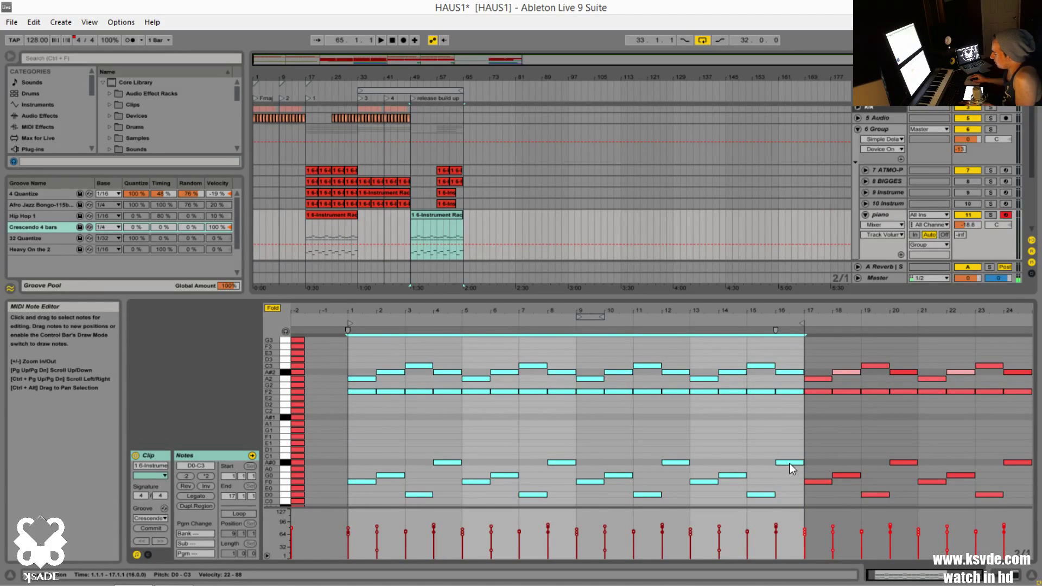
left_click(188, 483)
left_click(187, 483)
left_click(450, 438)
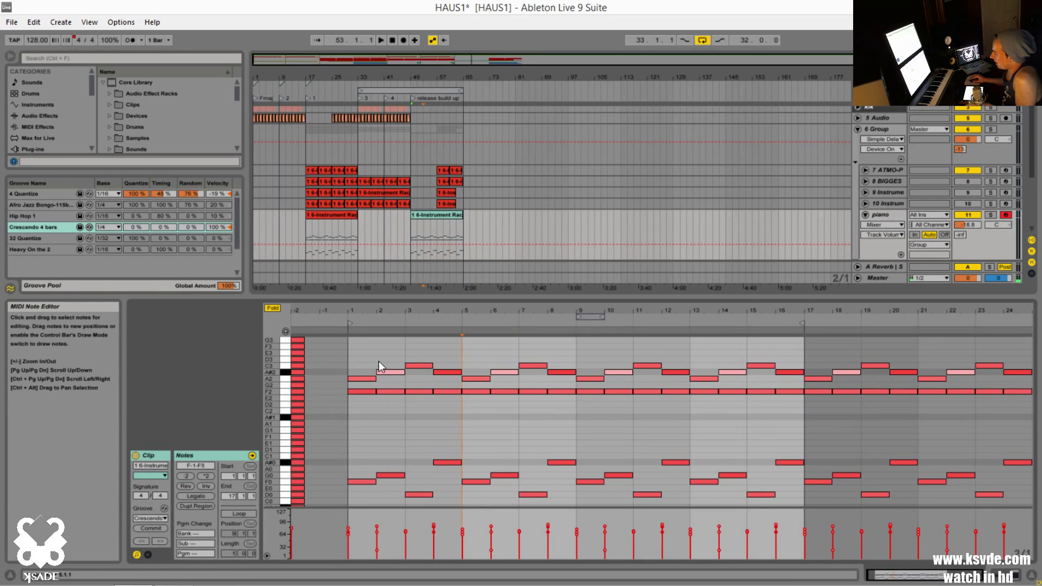
left_click_drag(354, 340, 804, 528)
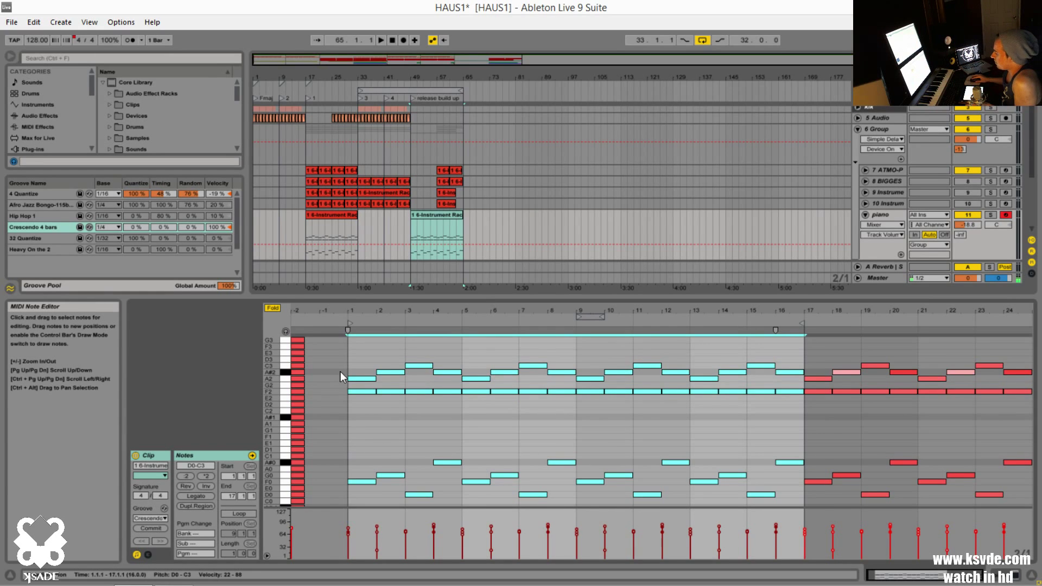
left_click(201, 488)
left_click(208, 487)
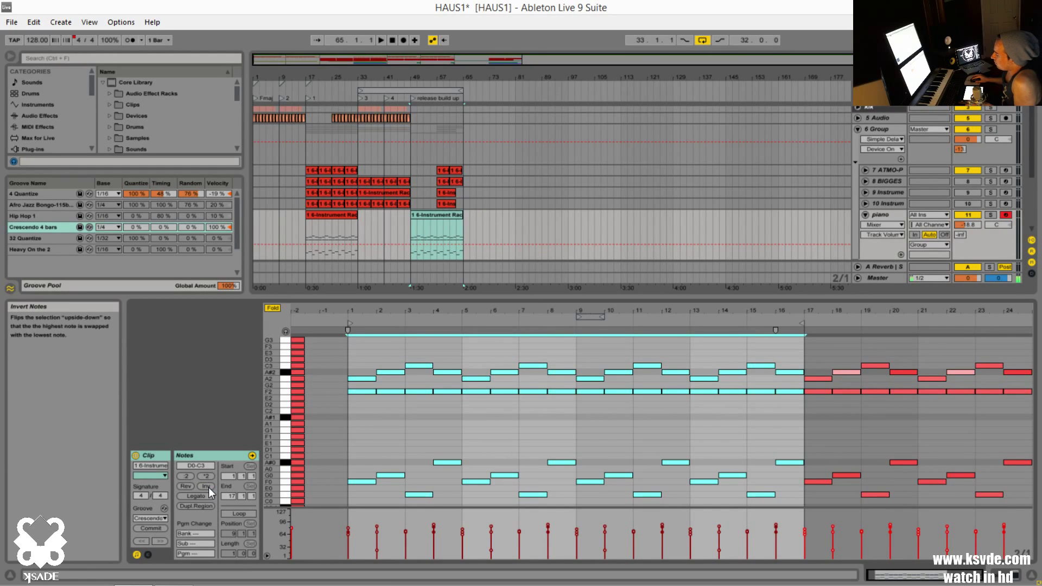
left_click(441, 422)
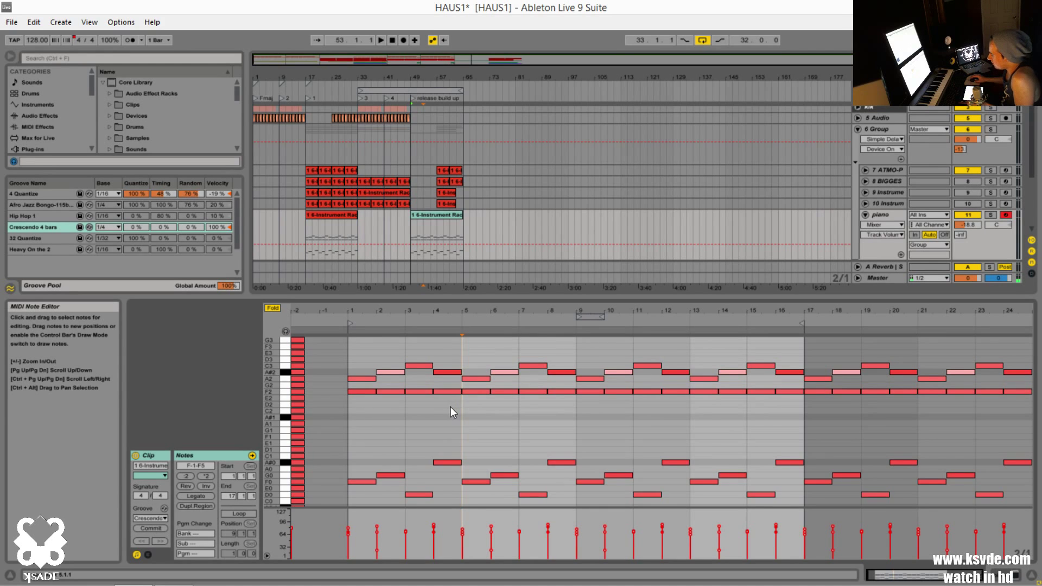
Delete the three notes in bar 2
scroll(451, 407, "down", 3)
scroll(451, 407, "up", 4)
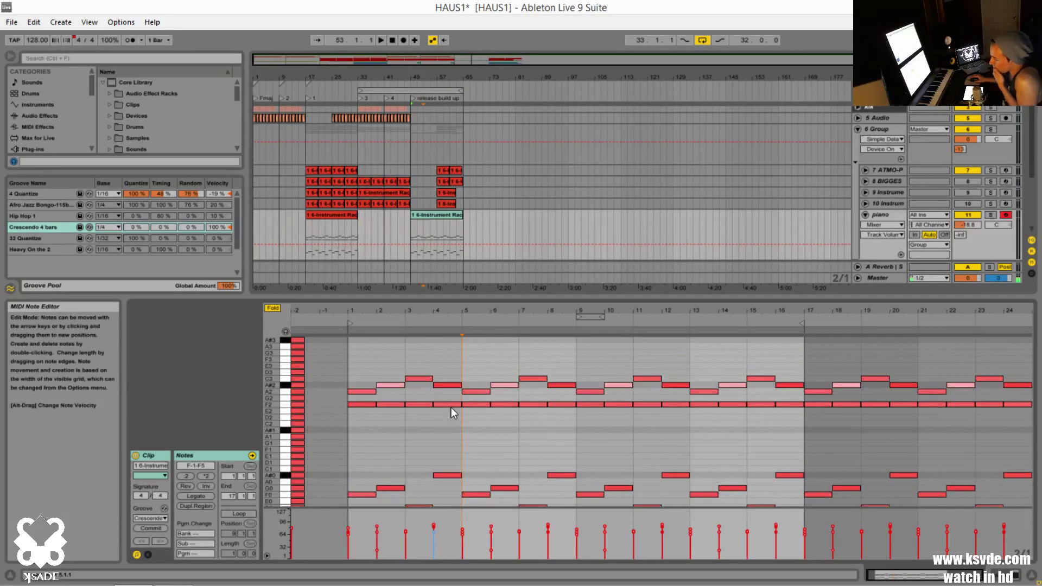
scroll(443, 413, "down", 4)
scroll(445, 416, "up", 3)
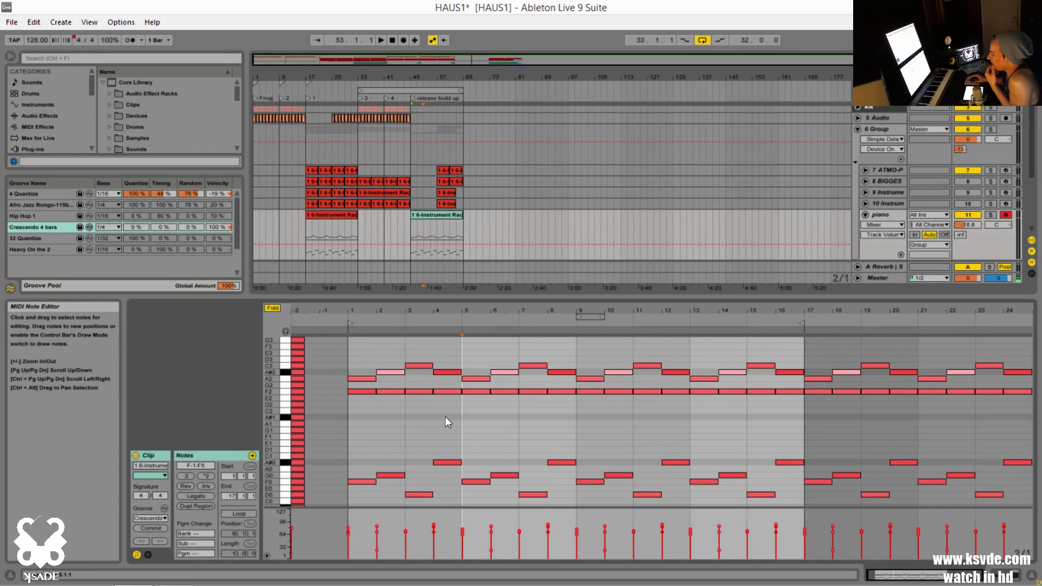
left_click_drag(391, 354, 395, 497)
key("Delete")
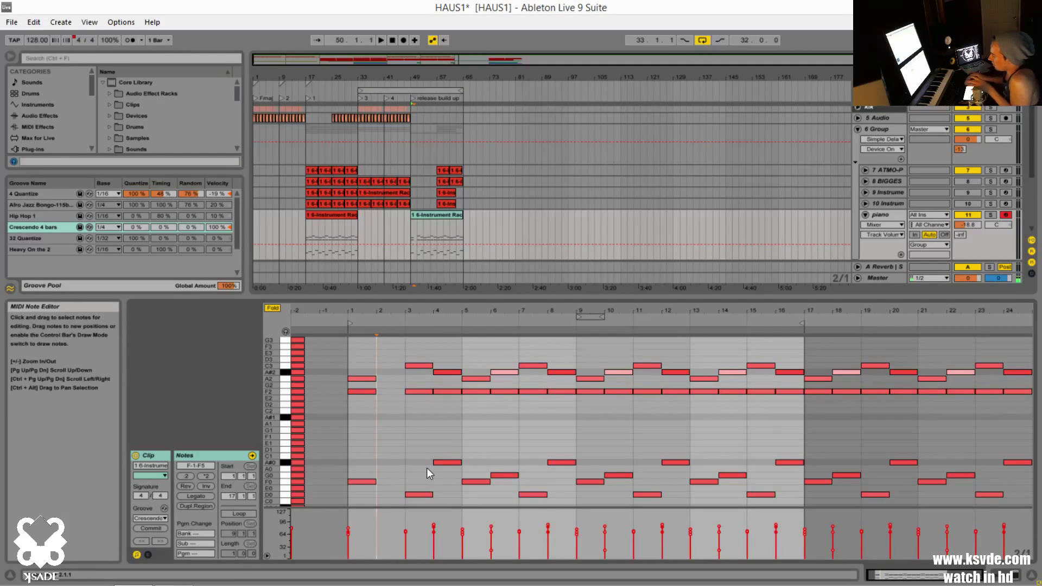
Try lengthening the bar-1 chord with Shift+Right and Legato, then undo back to one bar
left_click_drag(361, 360, 350, 504)
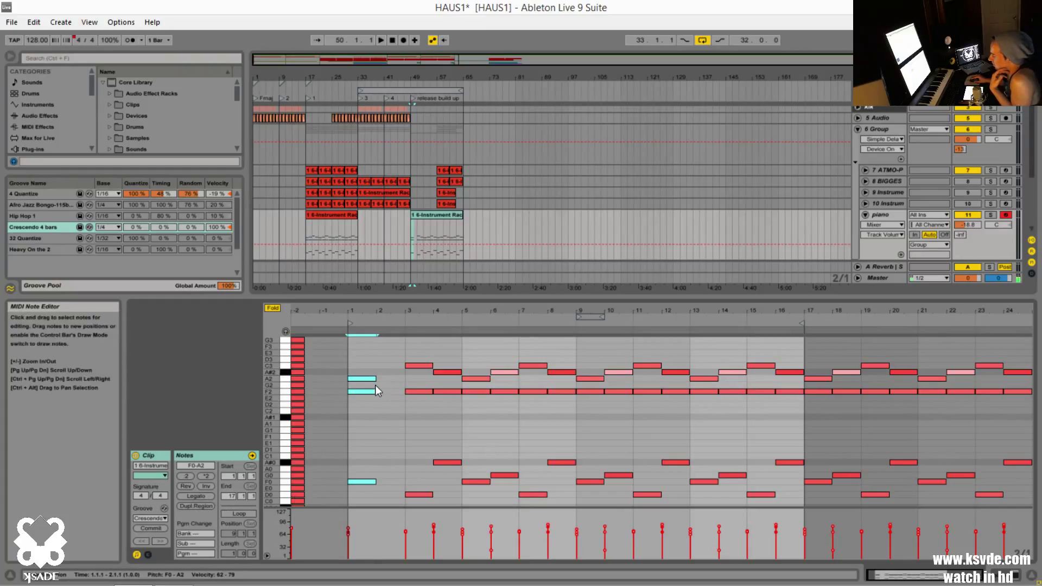
mouse_move(376, 386)
left_mouse_down()
mouse_move(409, 379)
mouse_move(378, 378)
left_mouse_up()
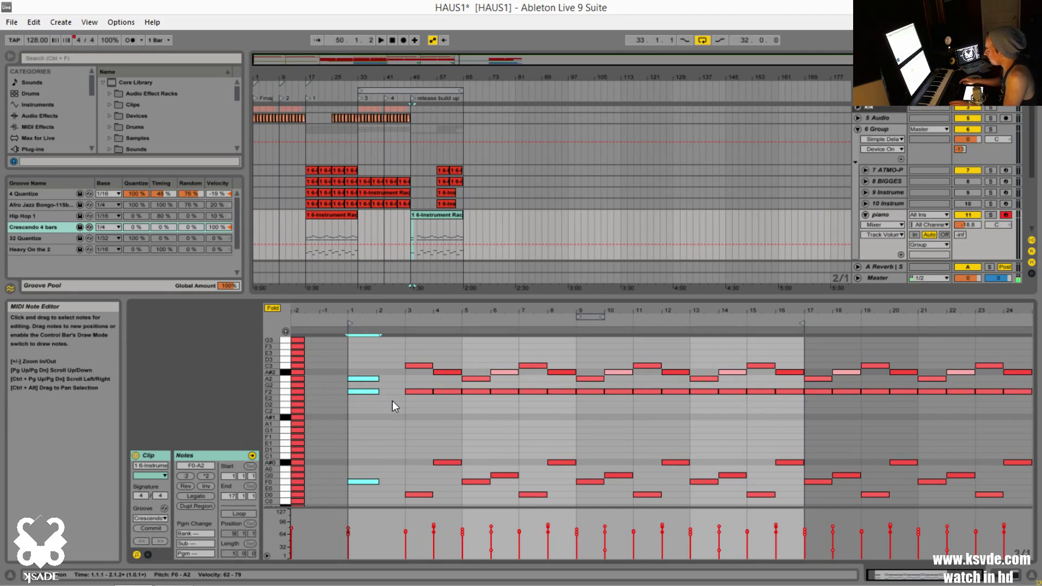
key("shift+Right")
key("shift+Right")
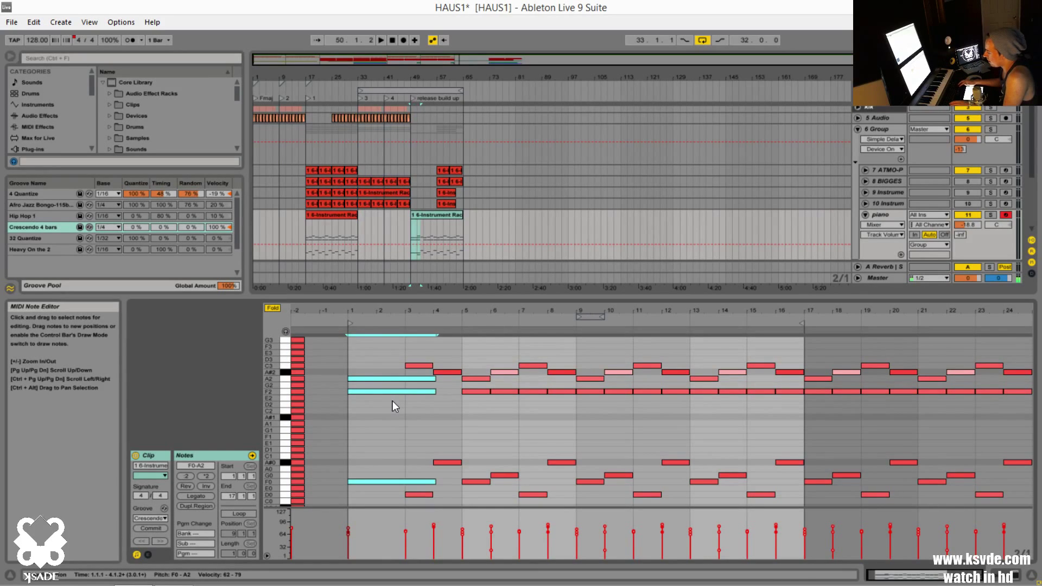
key("ctrl+z")
key("ctrl+z")
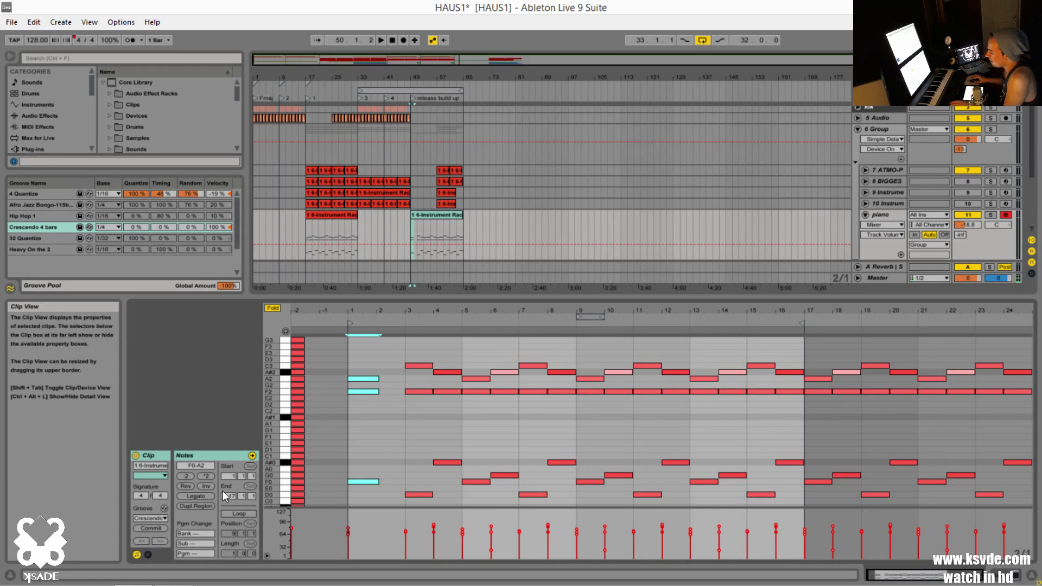
left_click(204, 496)
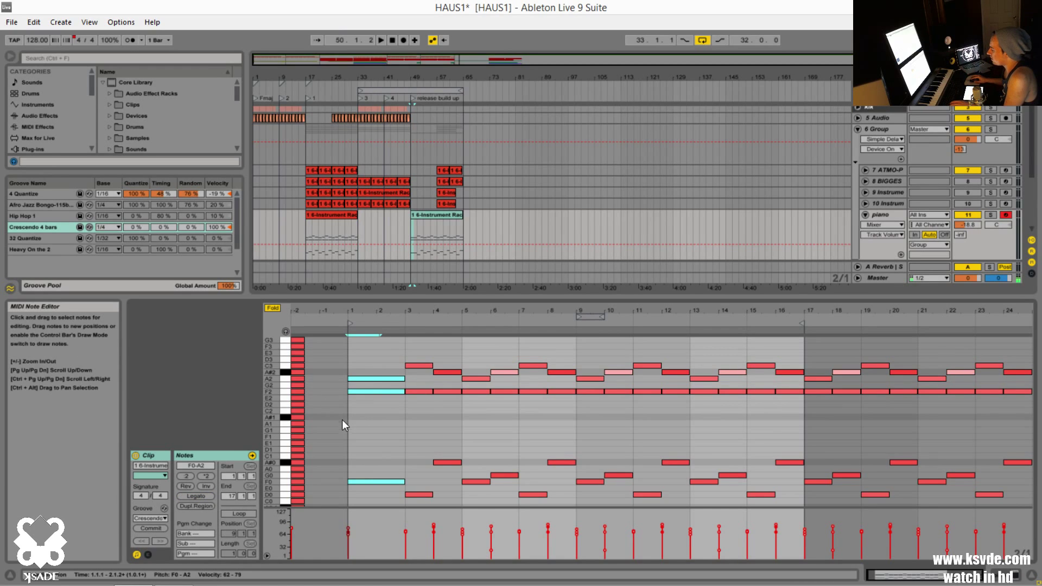
key("ctrl+z")
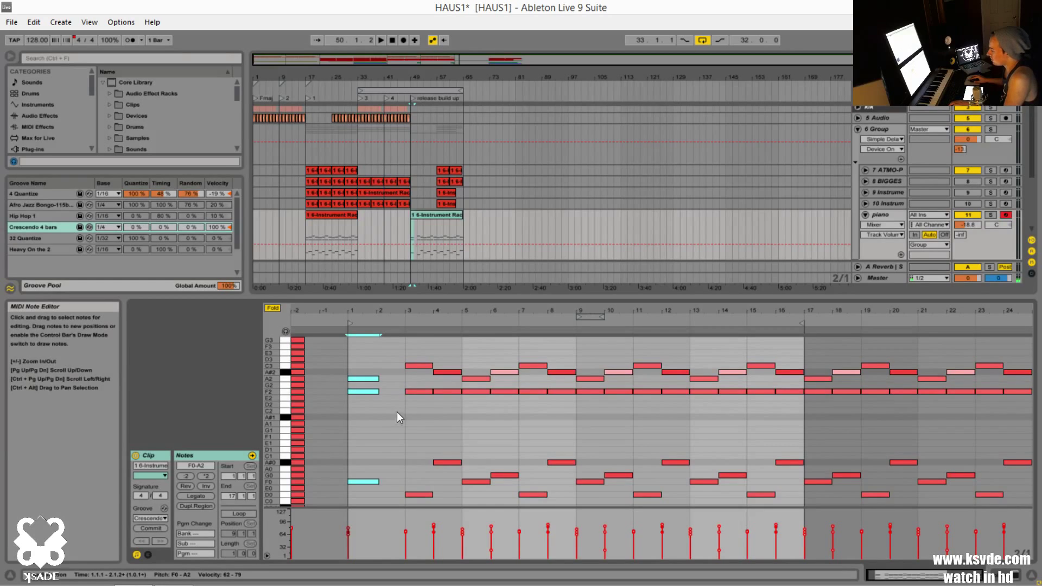
key("shift+Right")
key("shift+Right")
key("shift+Left")
key("shift+Left")
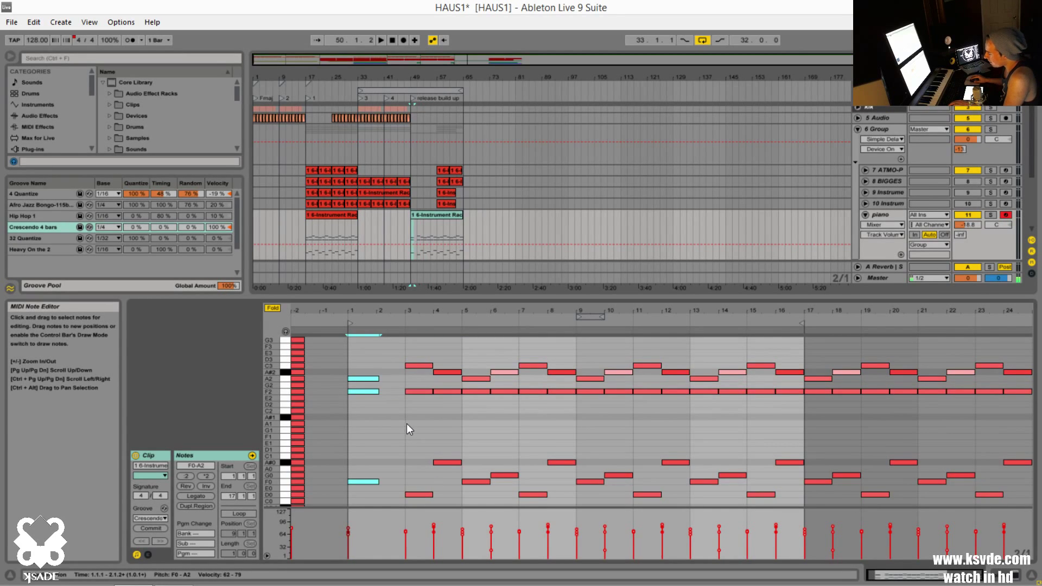
key("ctrl+z")
key("ctrl+z")
key("ctrl+z")
key("ctrl+z")
key("ctrl+z")
key("ctrl+z")
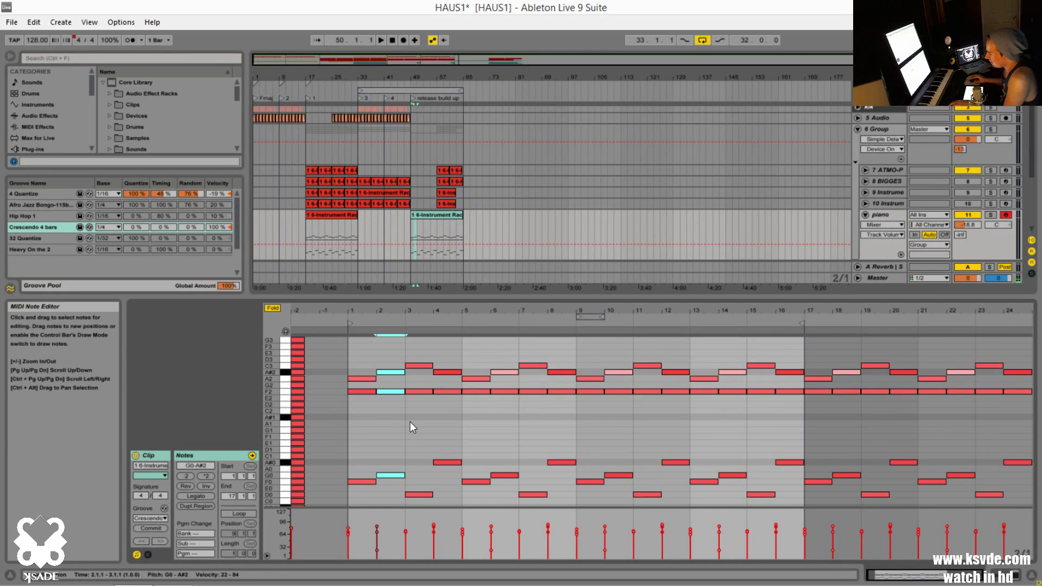
Reselect the whole bar-1 chord to check it, then deselect it
left_click(409, 422)
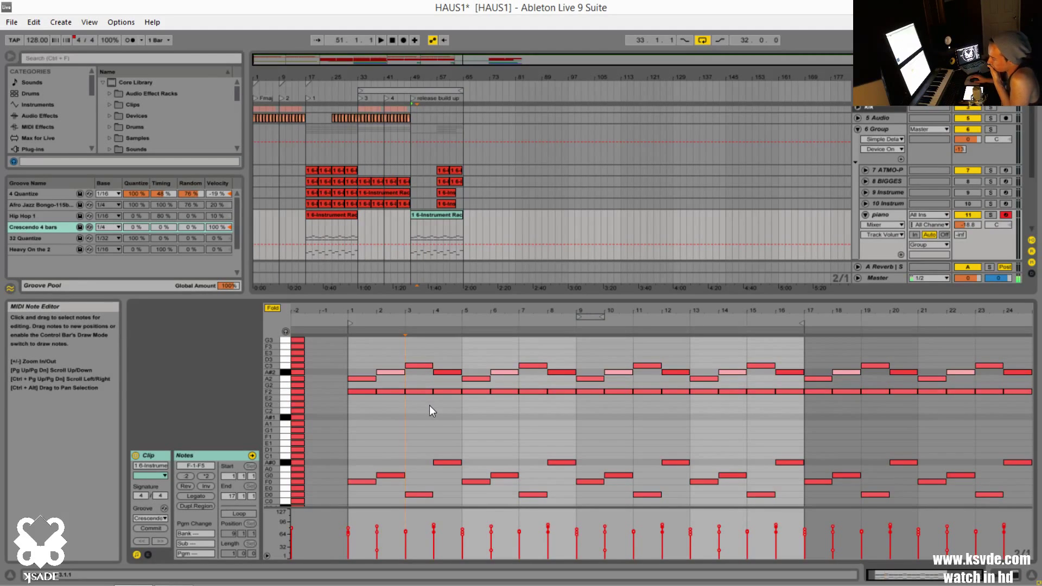
scroll(429, 406, "down", 1)
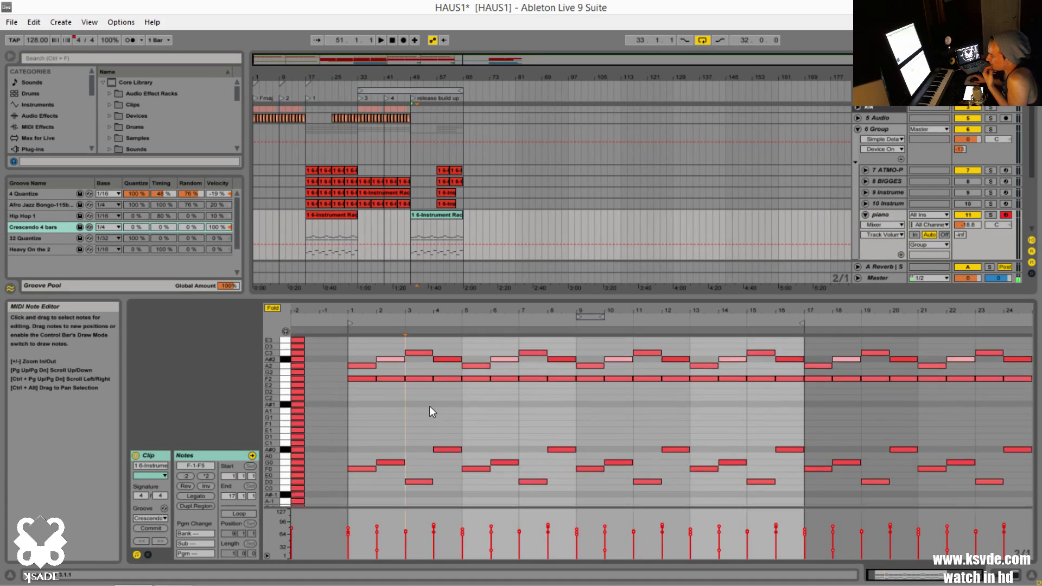
scroll(396, 373, "down", 2)
left_click(362, 354)
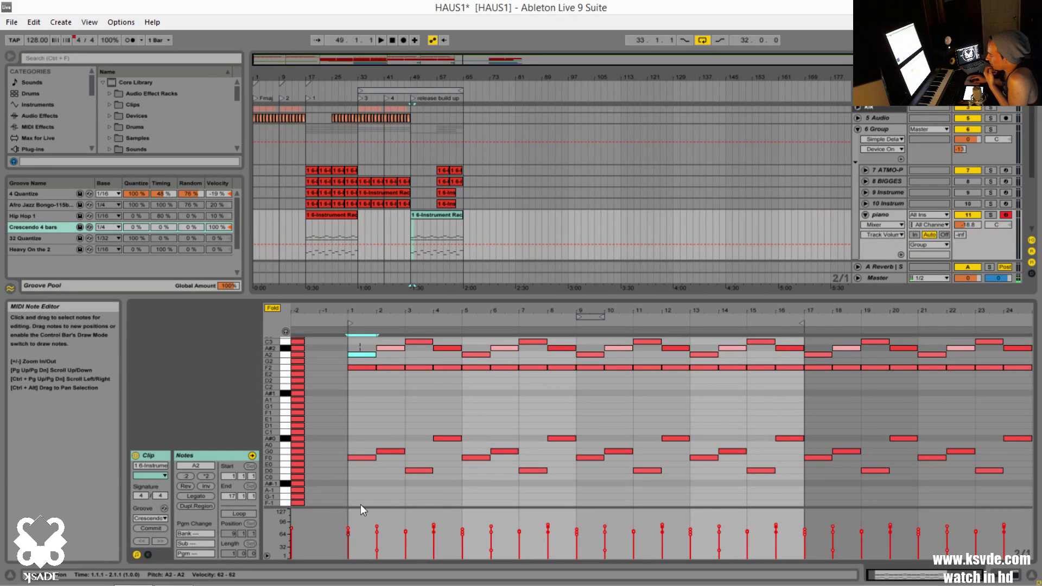
left_click_drag(360, 344, 360, 504)
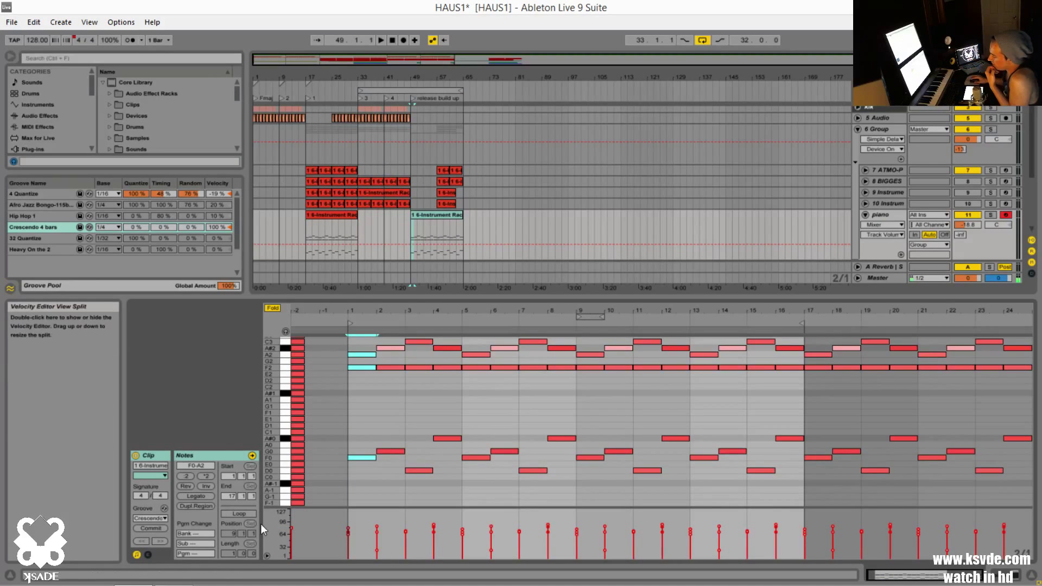
left_click(420, 395)
scroll(559, 393, "up", 5)
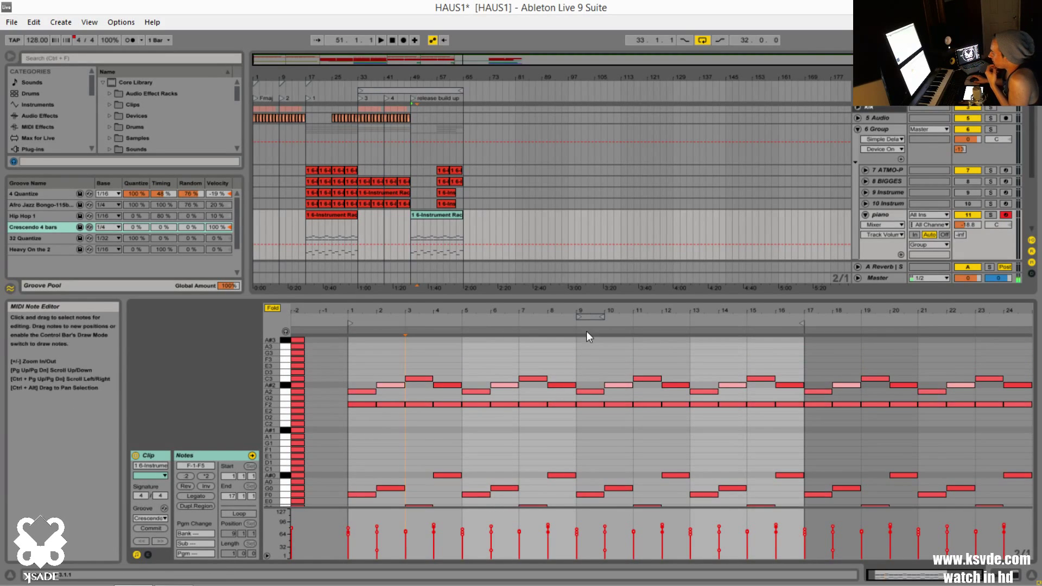
Toggle clip looping on and off and zoom the note view in around bar 9
left_click(240, 516)
left_click(239, 516)
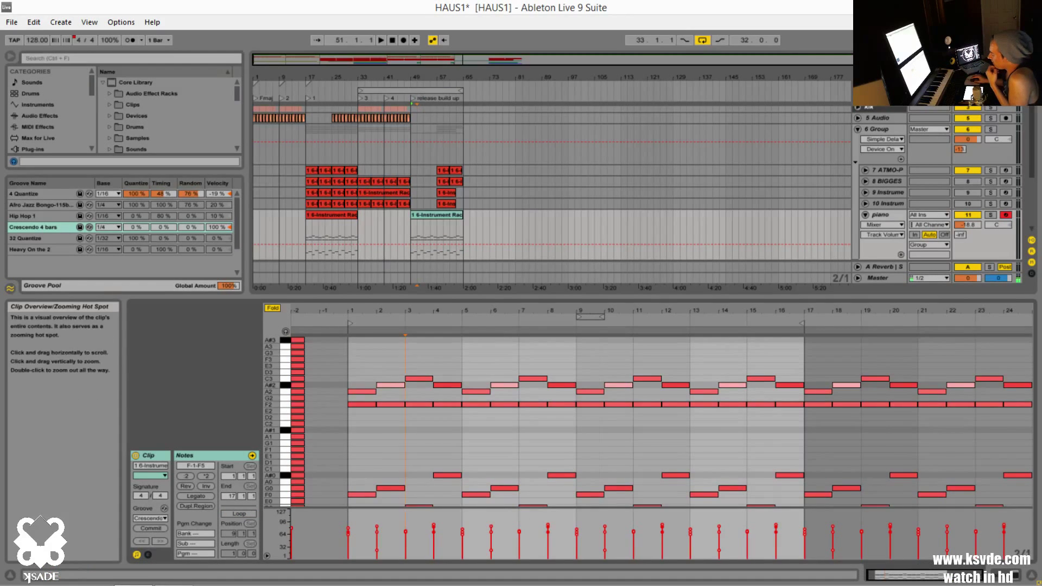
left_click_drag(916, 575, 916, 585)
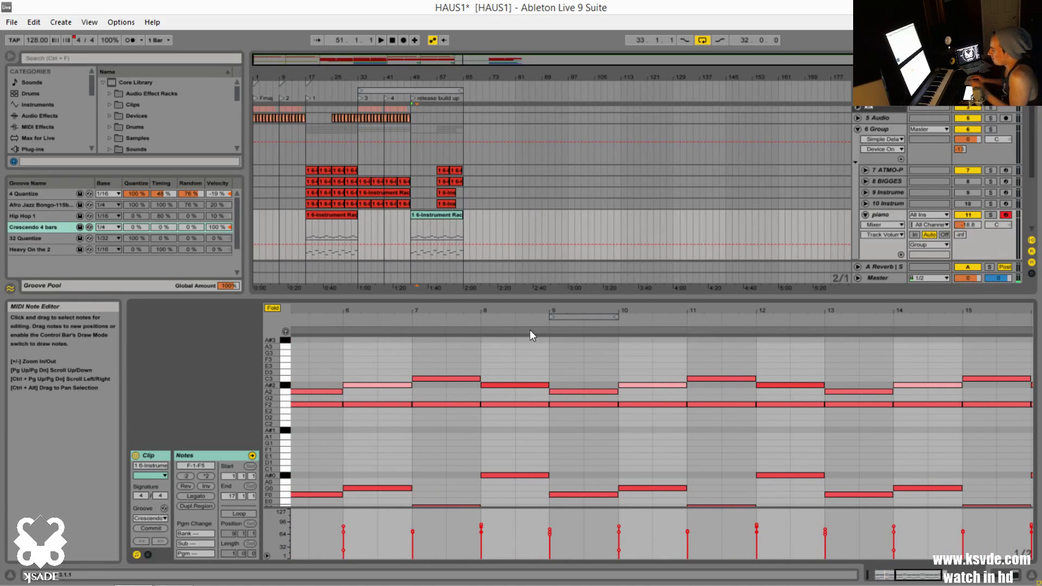
left_click(593, 319)
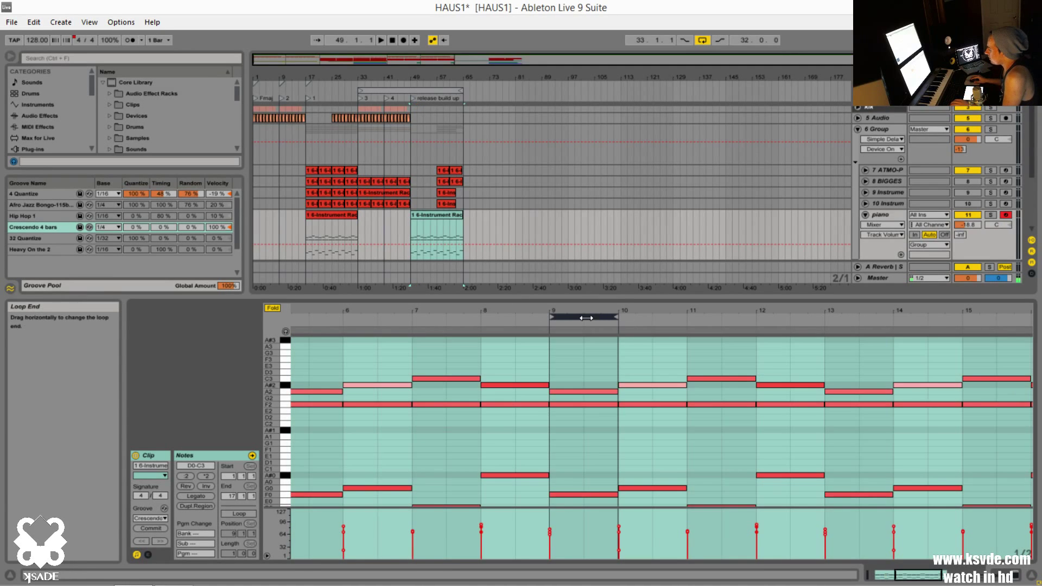
left_click(421, 93)
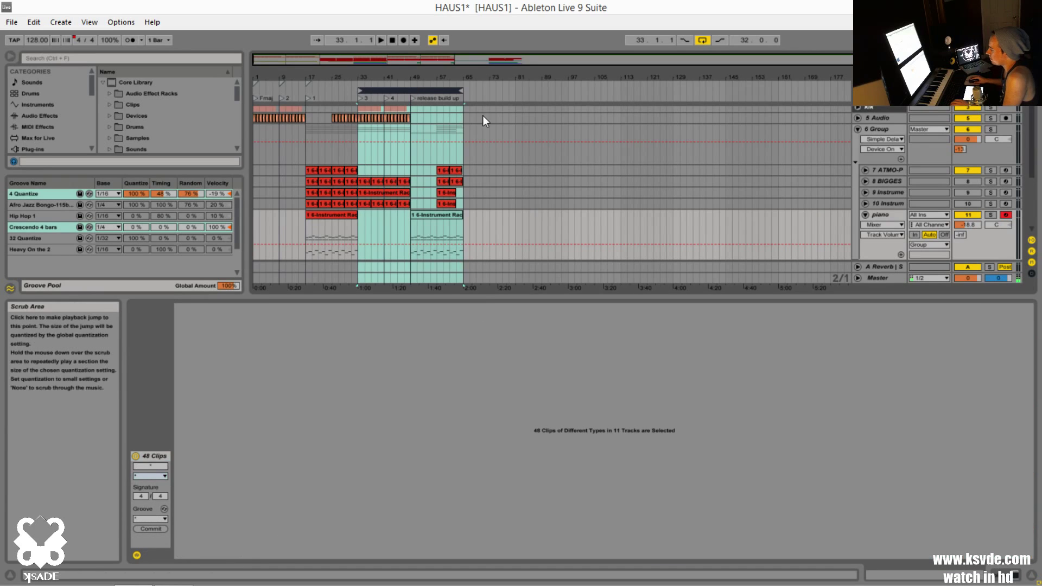
left_click(438, 213)
Move the loop start to bar 8 and the loop end to bar 10
left_click(564, 317)
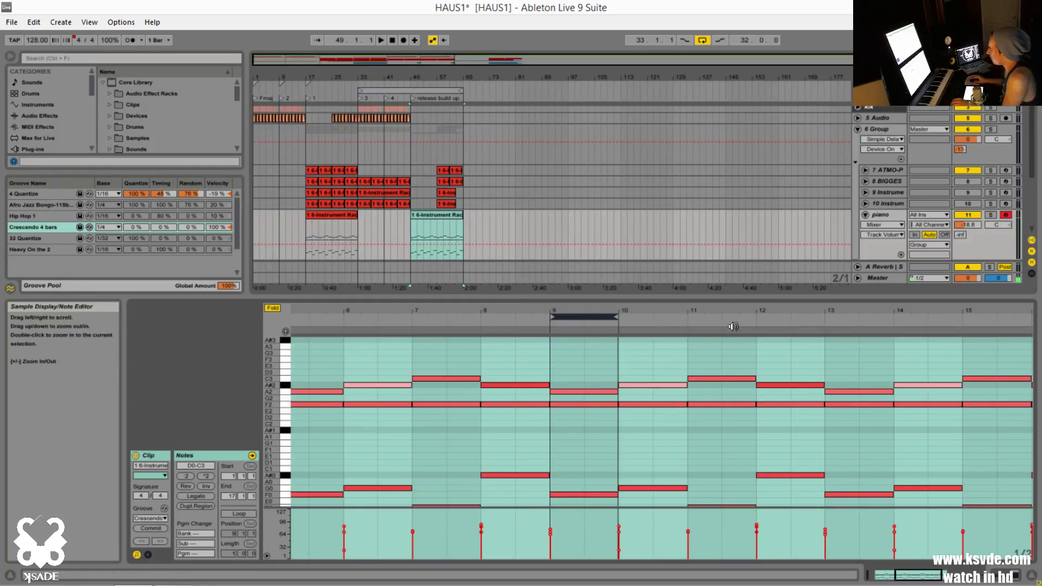
left_click(483, 319)
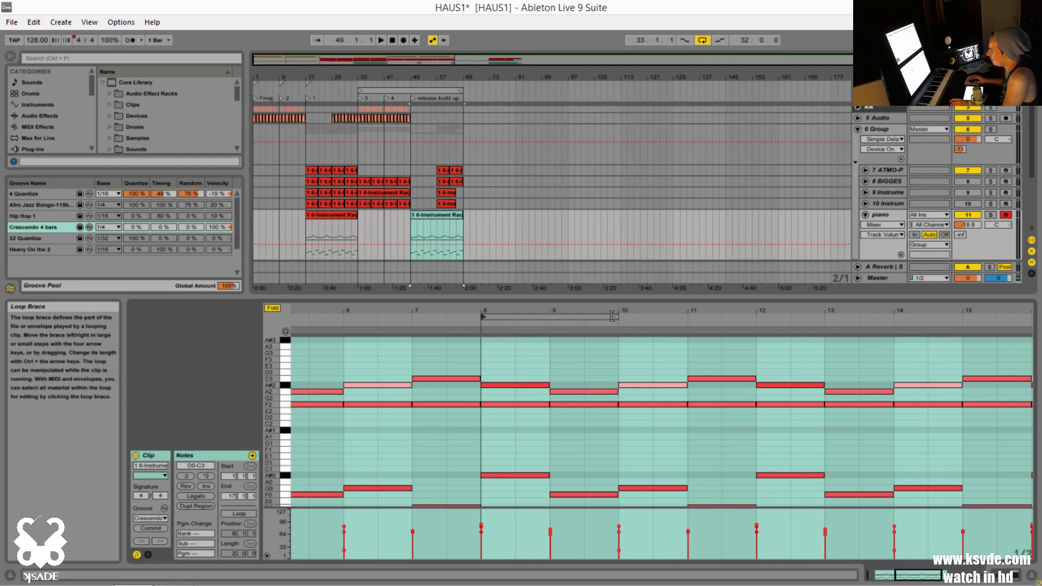
left_click(685, 318)
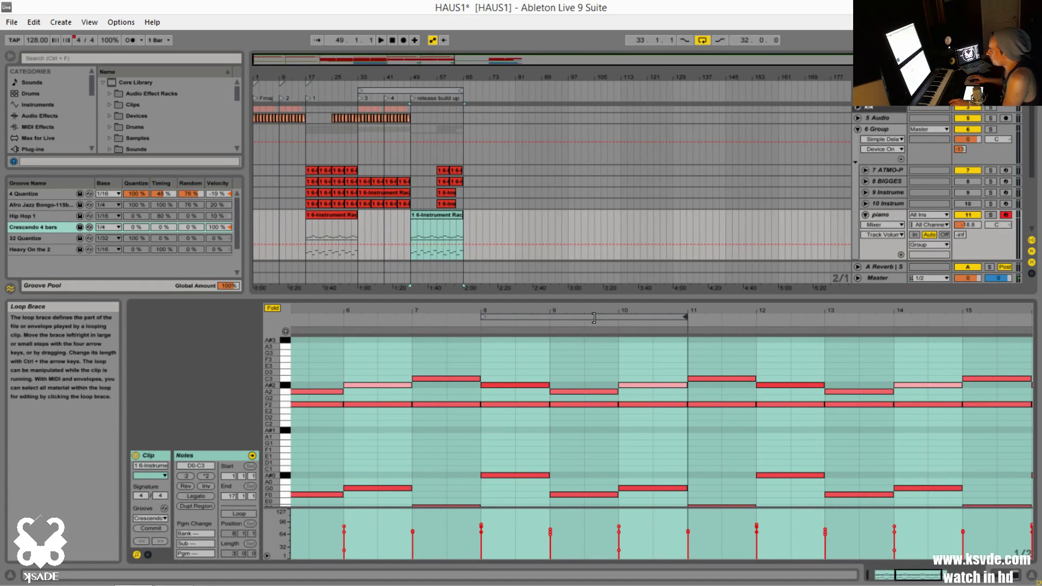
left_click(619, 315)
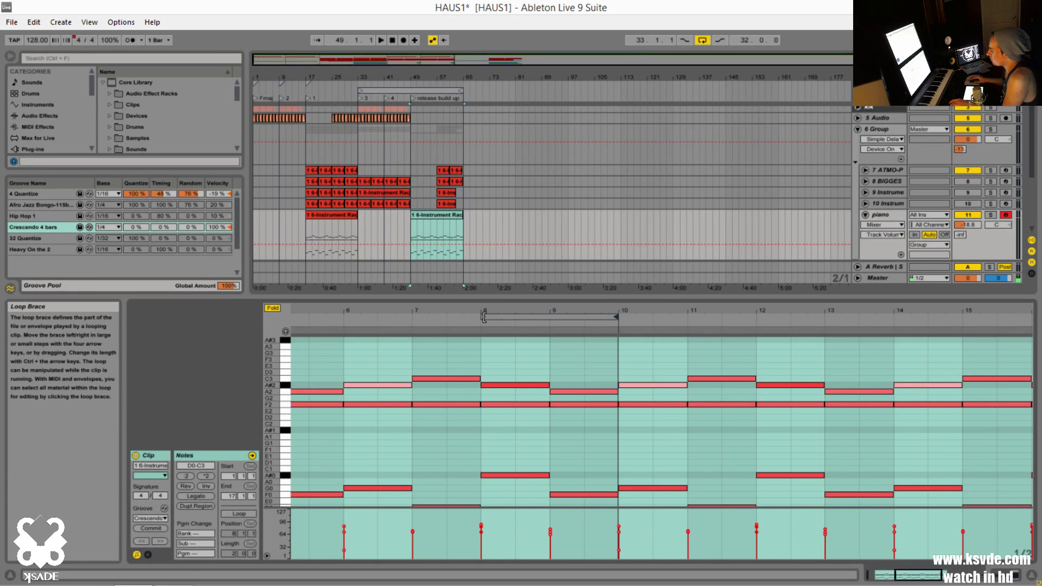
scroll(633, 372, "down", 2)
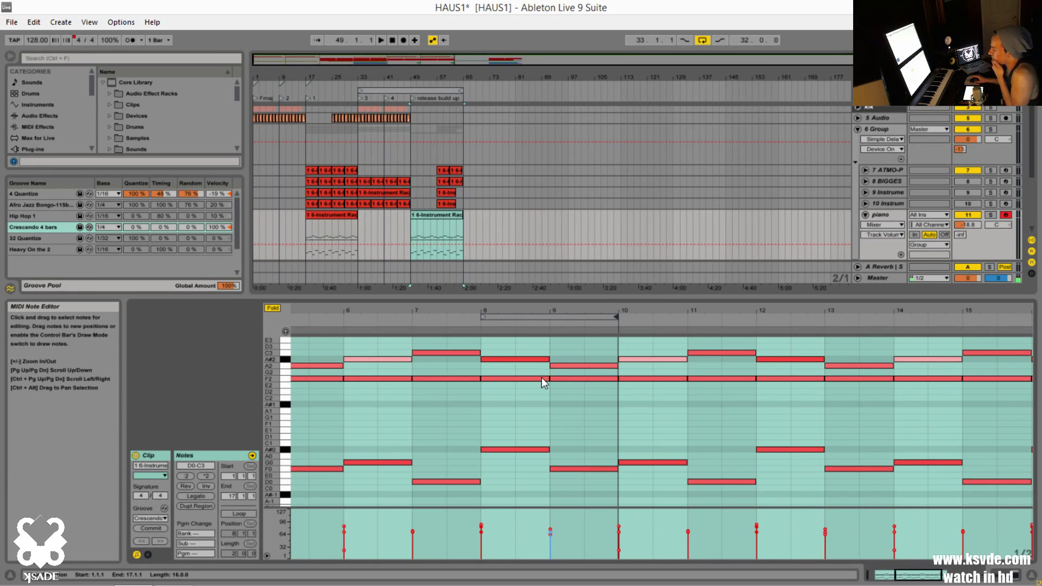
Turn looping on and nudge the bar-9 A2 note up and down, leaving it at A2
left_click(240, 514)
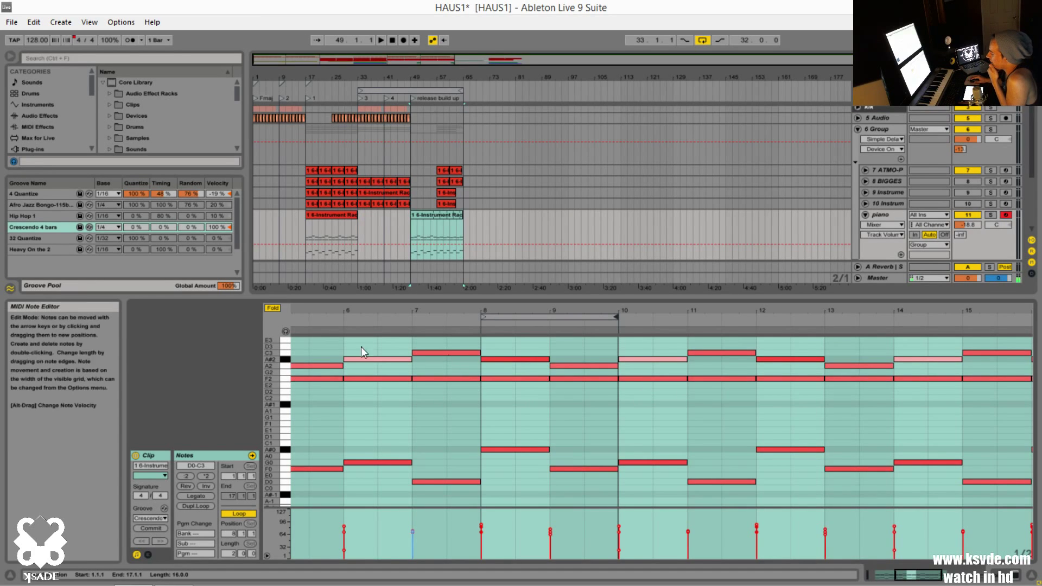
left_click(588, 366)
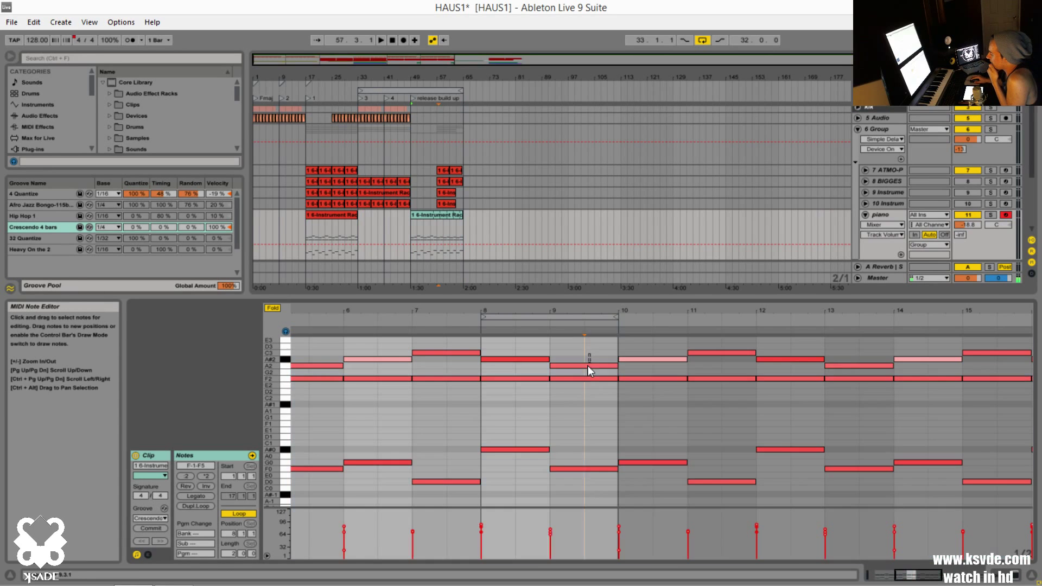
key("Up")
key("Up")
key("Up")
key("Up")
key("Down")
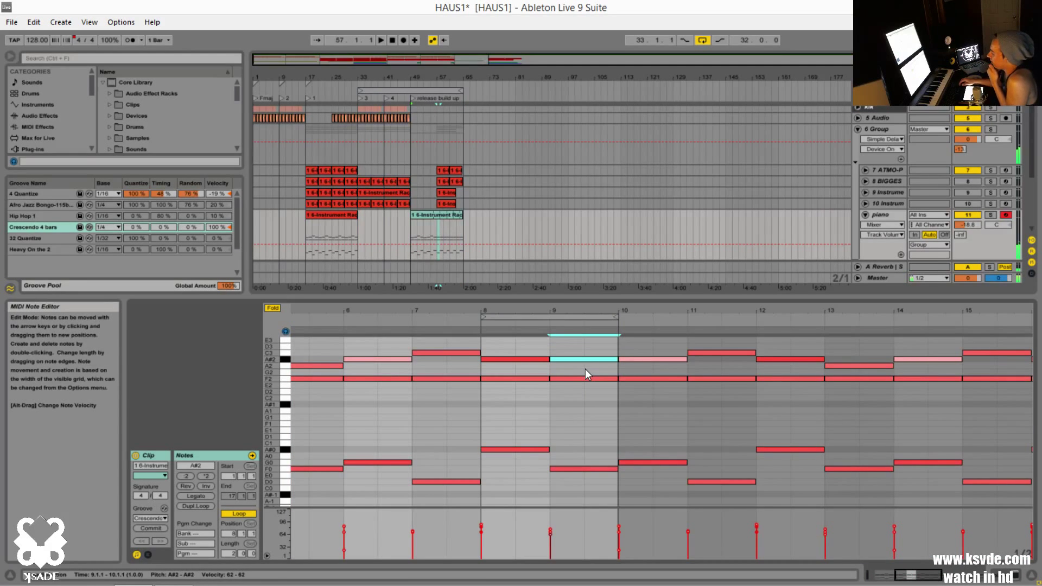
key("Down")
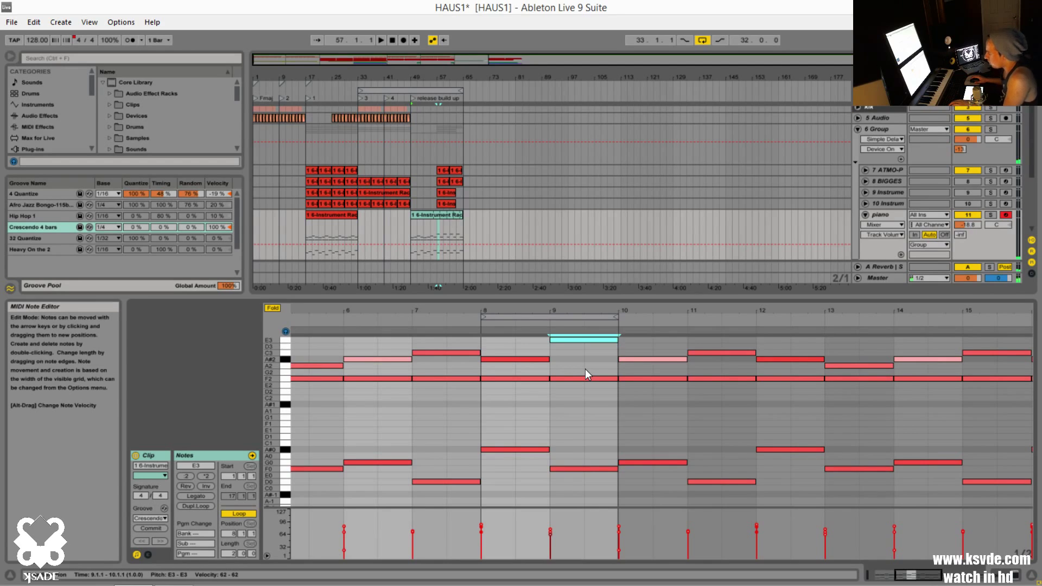
key("Down")
key("Down")
key("Down")
key("Down")
key("Down")
key("ctrl+l")
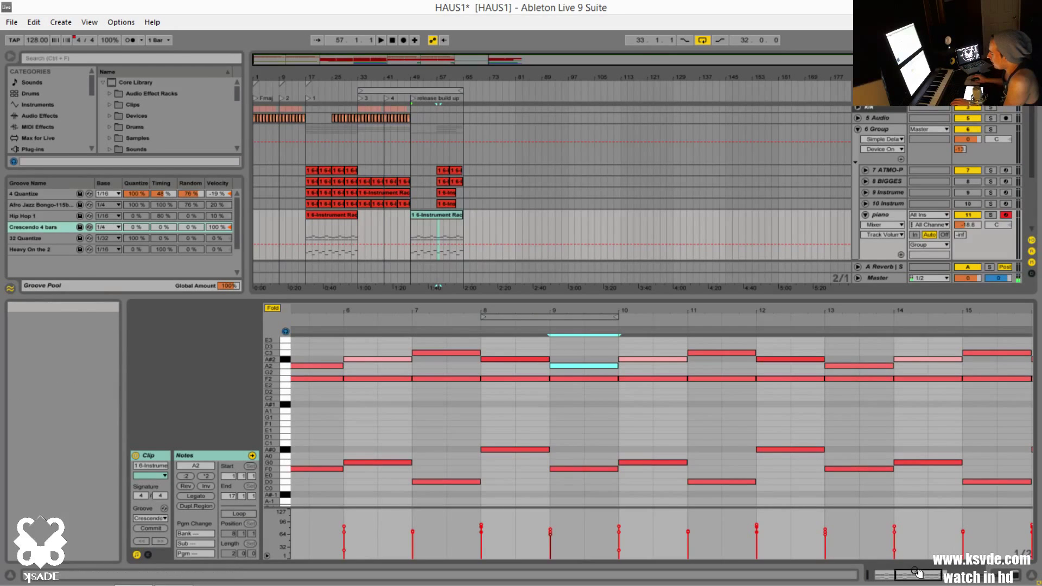
Zoom the note editor out to the whole clip and select the three bar-16 notes
left_click_drag(914, 575, 915, 585)
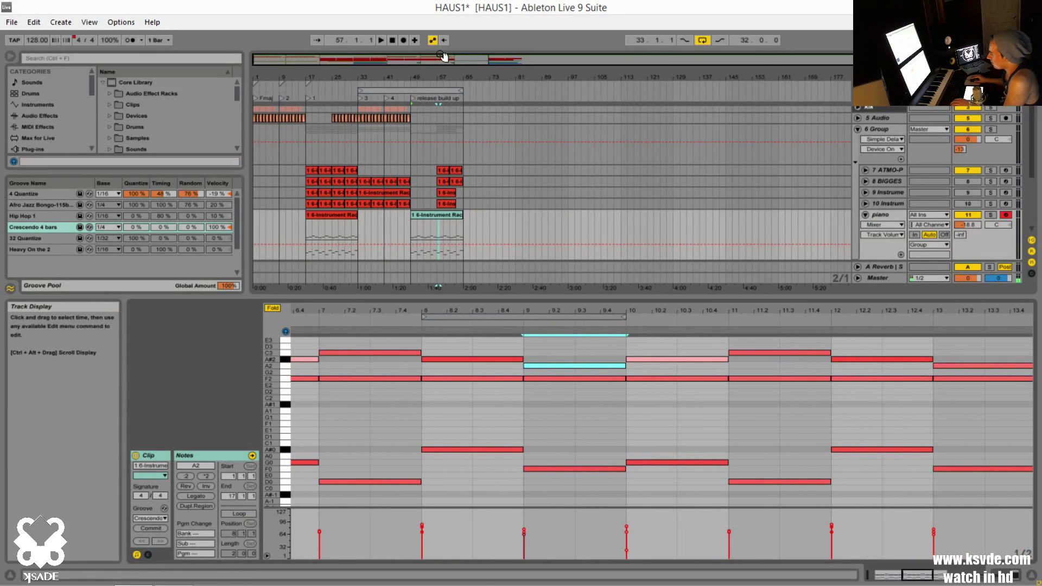
left_click_drag(442, 58, 480, 148)
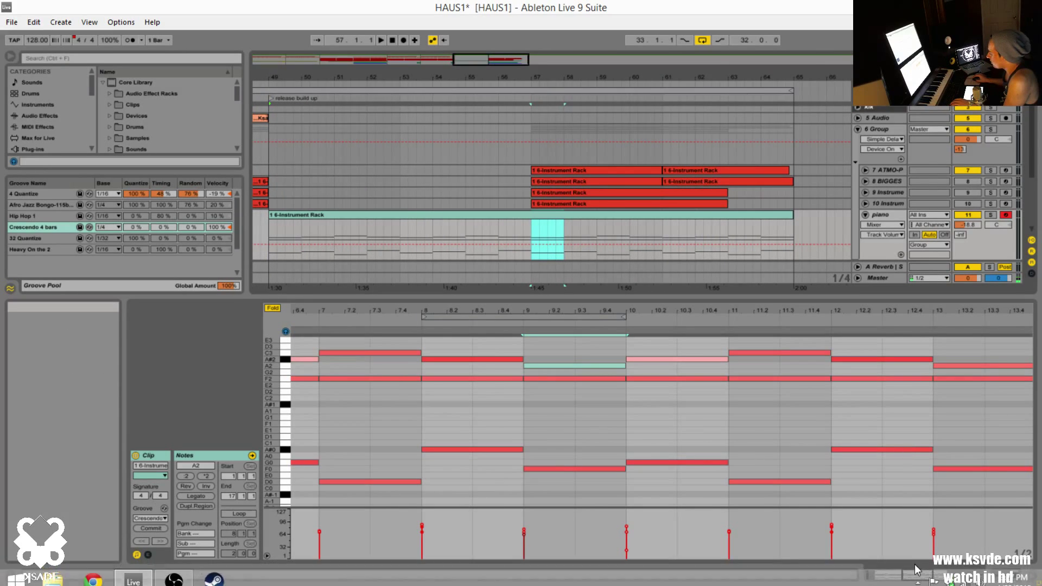
left_click_drag(917, 575, 916, 560)
key("minus")
key("minus")
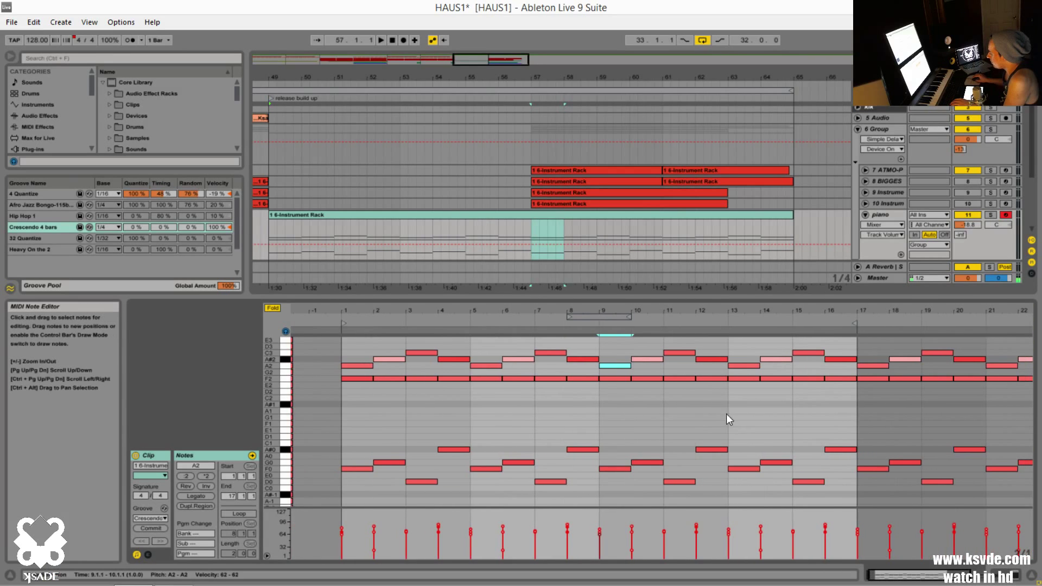
left_click_drag(840, 346, 844, 470)
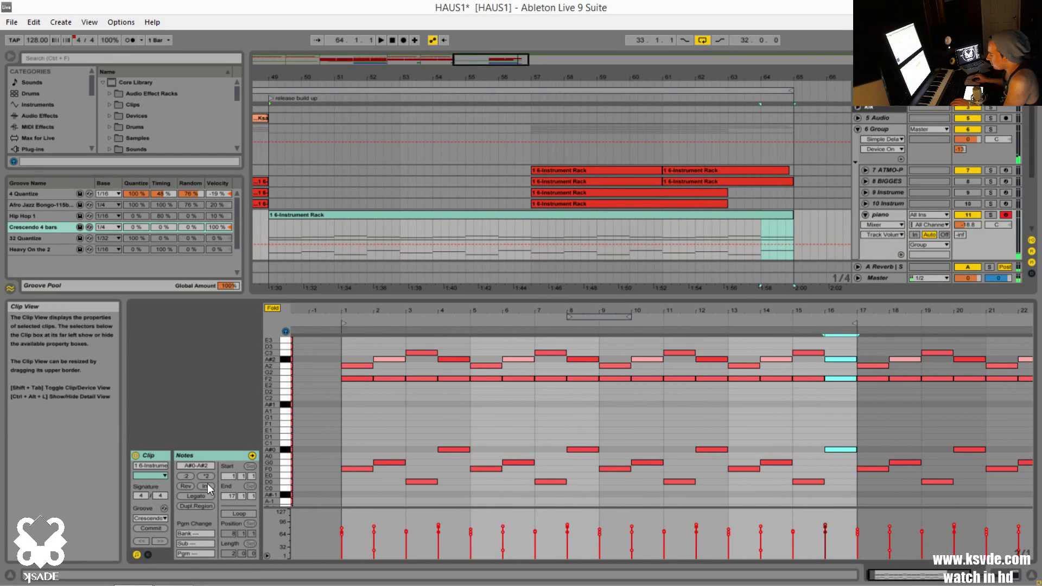
With looping on, drag the clip end out, then restore it to 16 bars
left_click(247, 514)
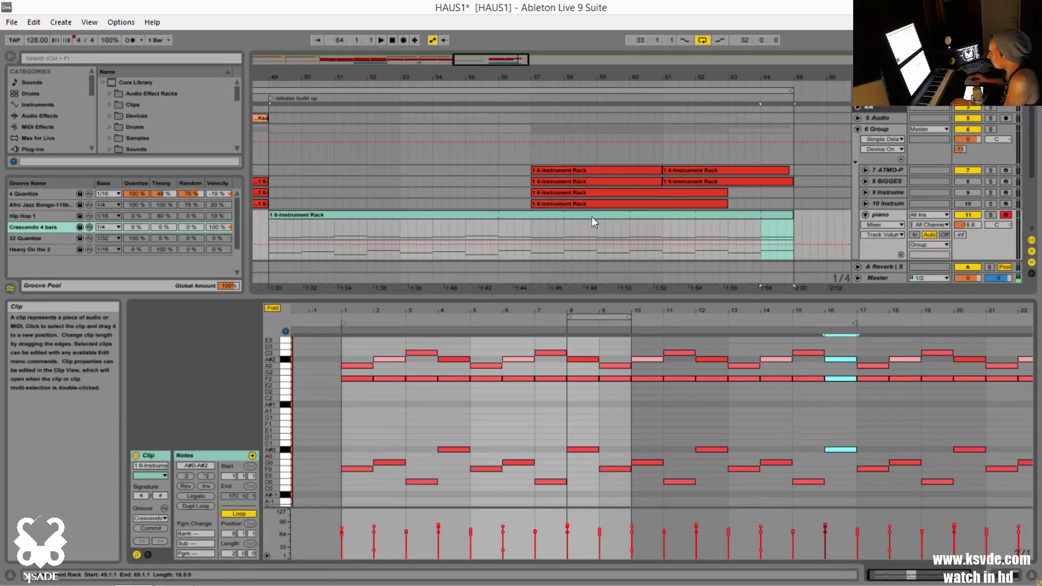
left_click_drag(794, 212, 642, 220)
left_click(626, 227)
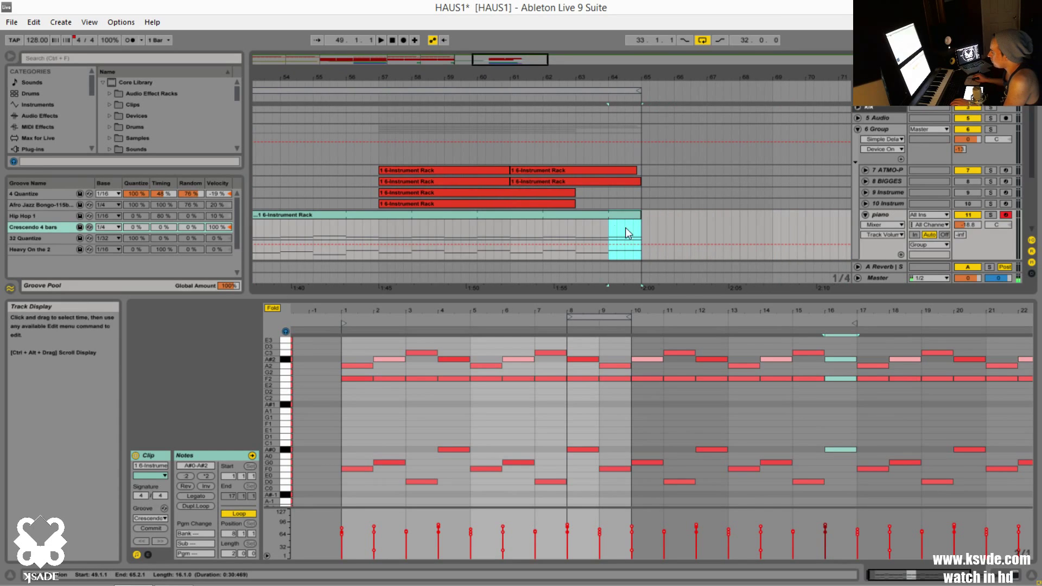
left_click(584, 218)
left_click_drag(891, 575, 891, 566)
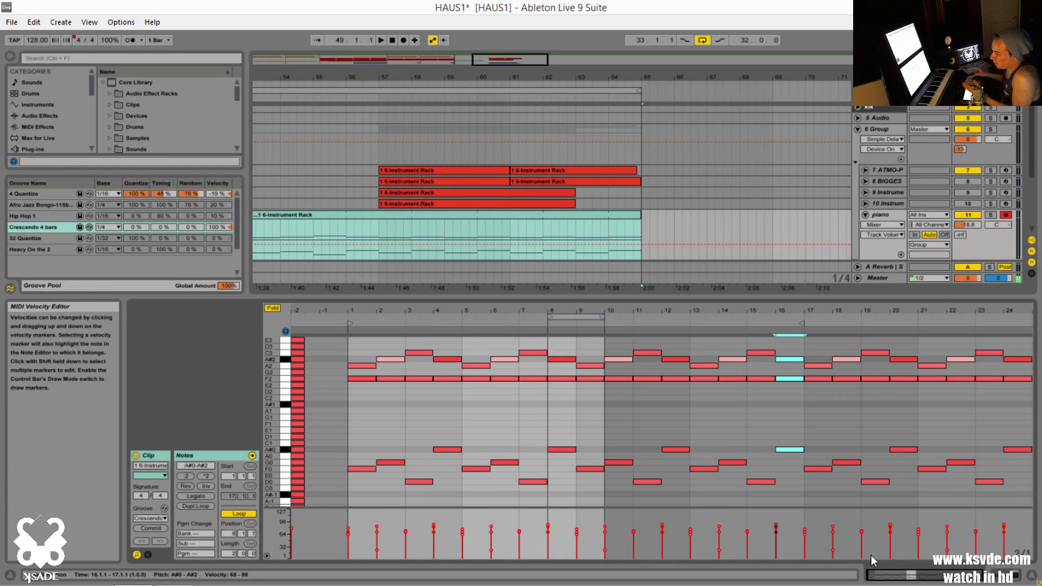
Switch clip looping off and deselect the bar-16 notes
left_click(239, 514)
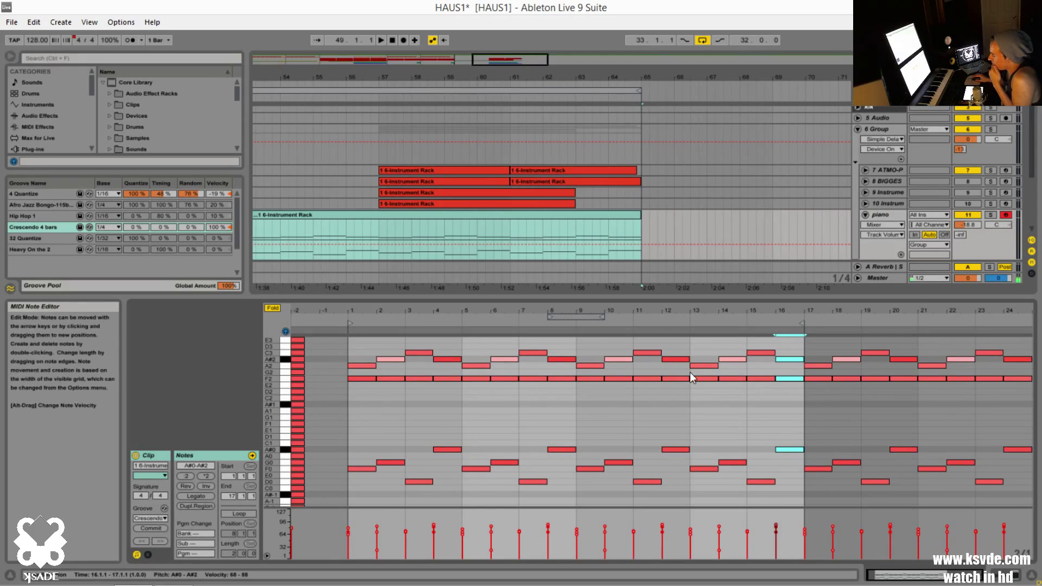
left_click(662, 401)
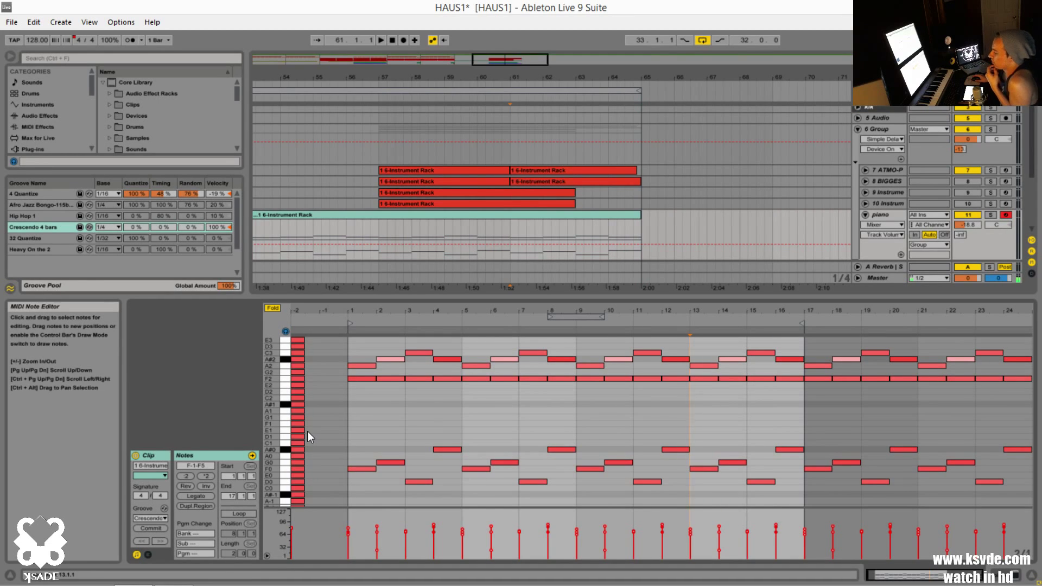
left_click(11, 288)
left_click(11, 288)
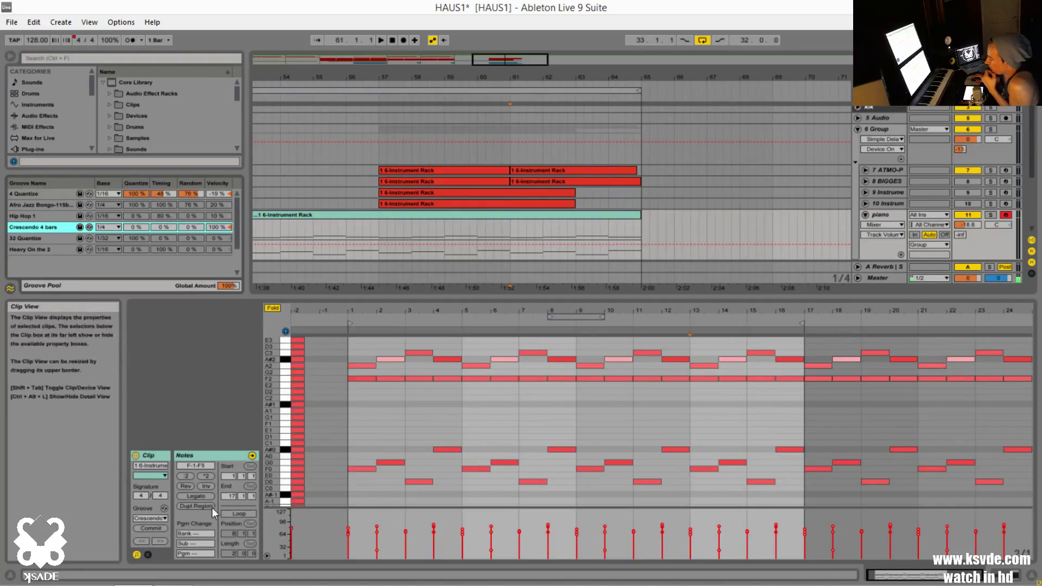
Set the clip's Groove to None and open the hot-swap groove browser
left_click(152, 517)
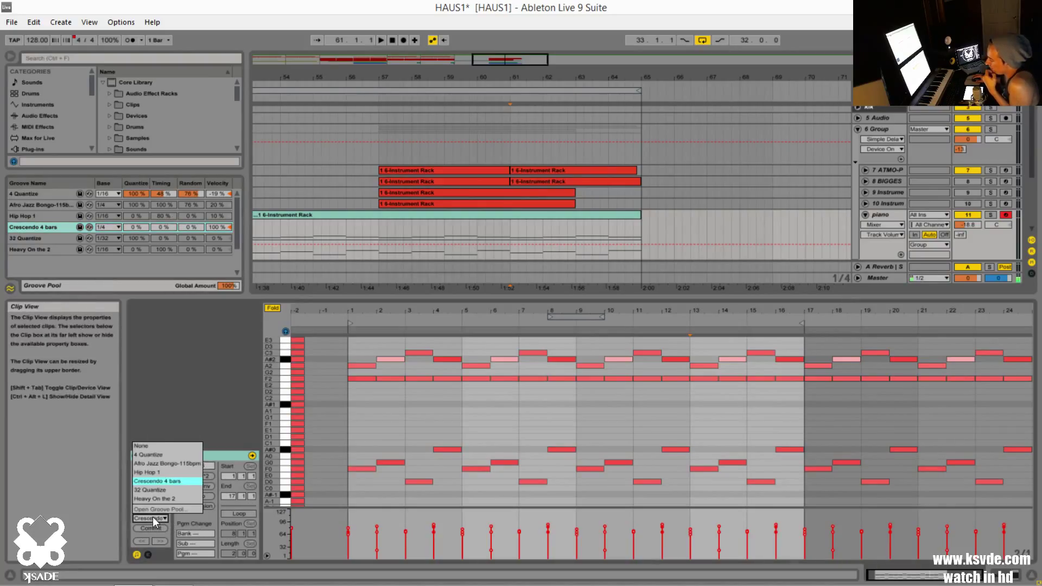
left_click(152, 446)
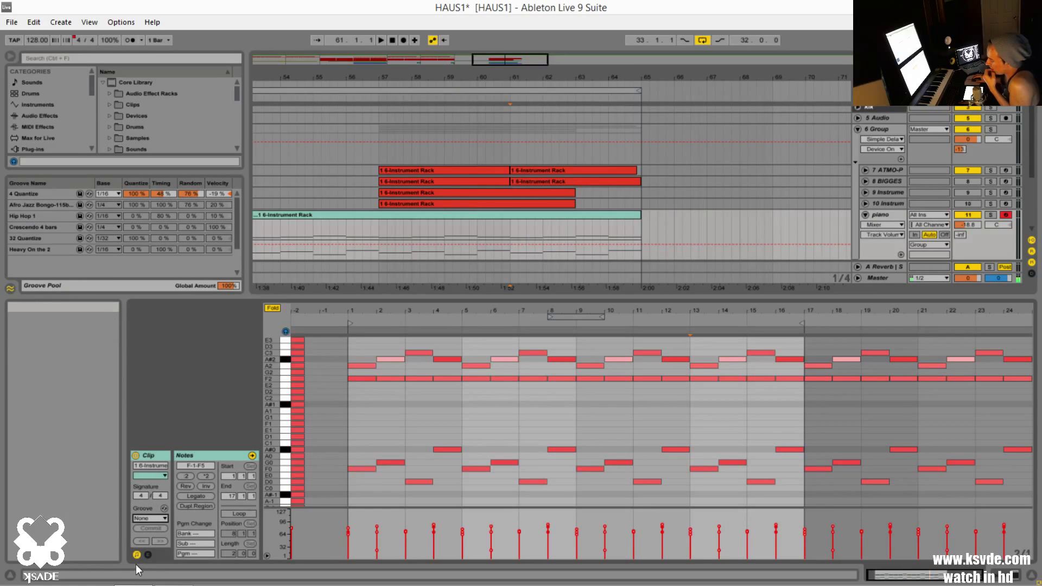
left_click(164, 509)
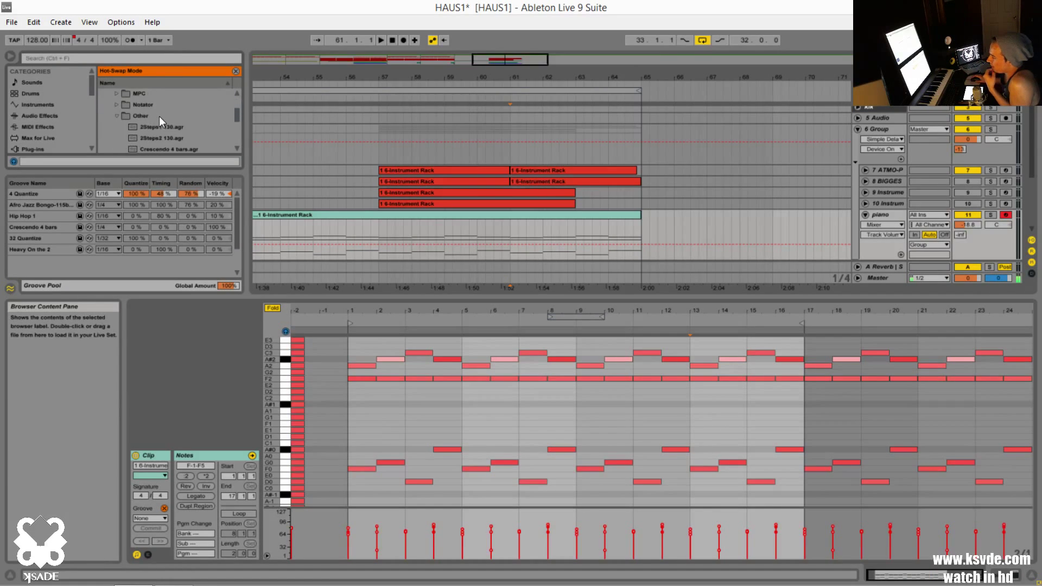
Expand the Hip Hop folder under Swing and Groove in the browser
scroll(159, 116, "down", 2)
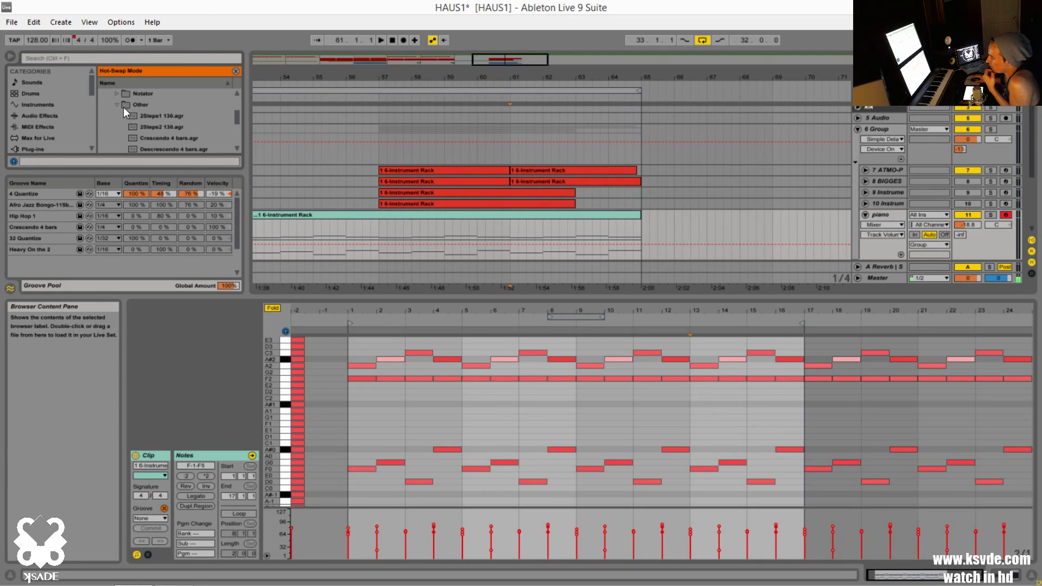
left_click(113, 104)
left_click(116, 104)
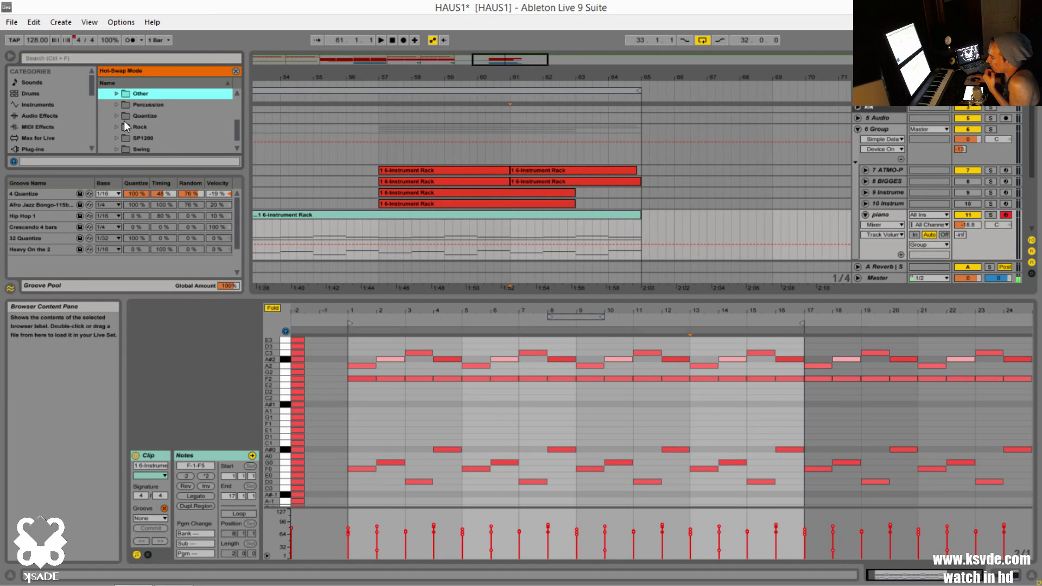
scroll(123, 121, "down", 1)
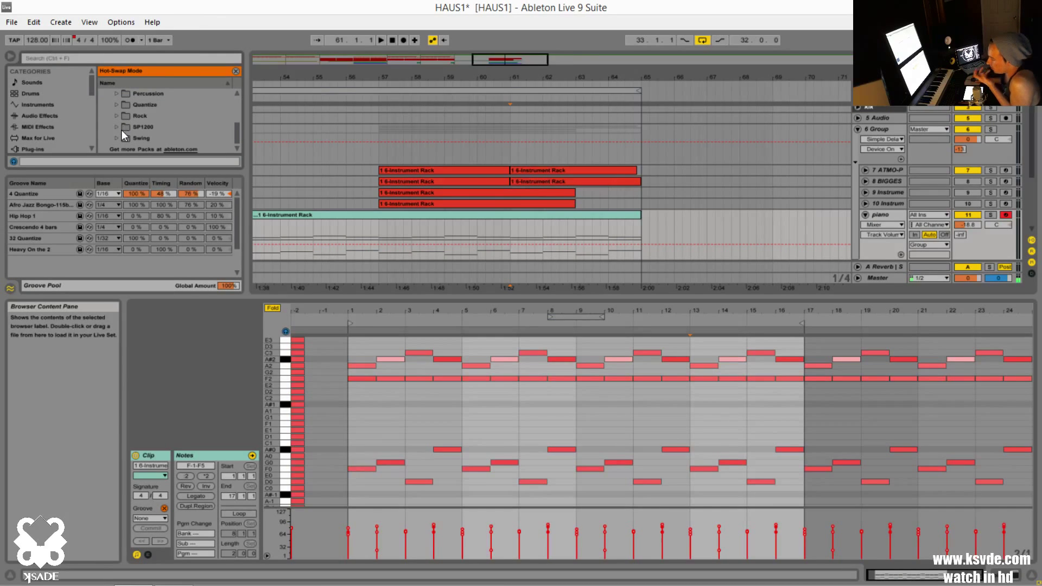
scroll(126, 130, "up", 8)
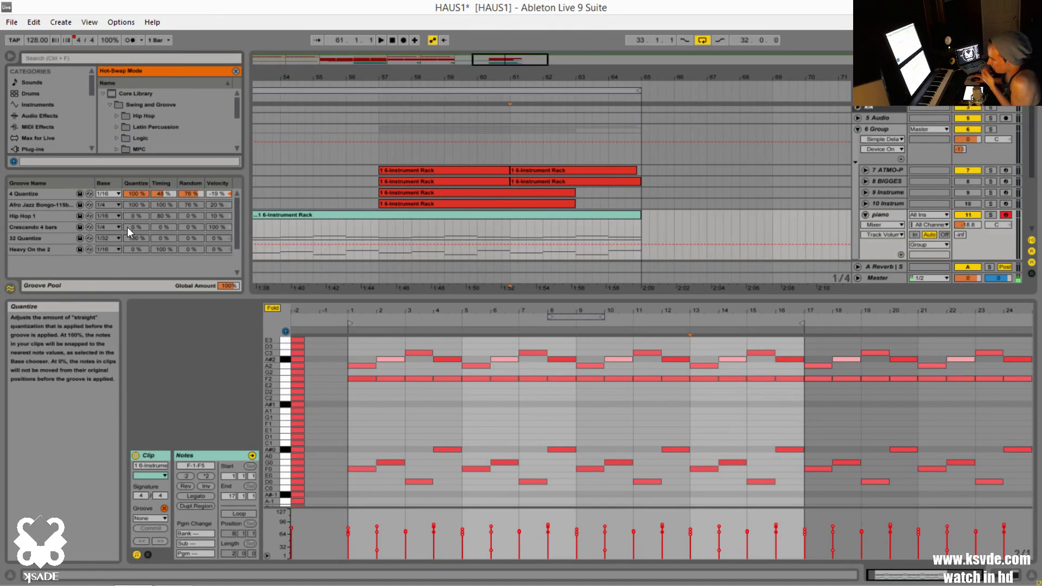
left_click(115, 115)
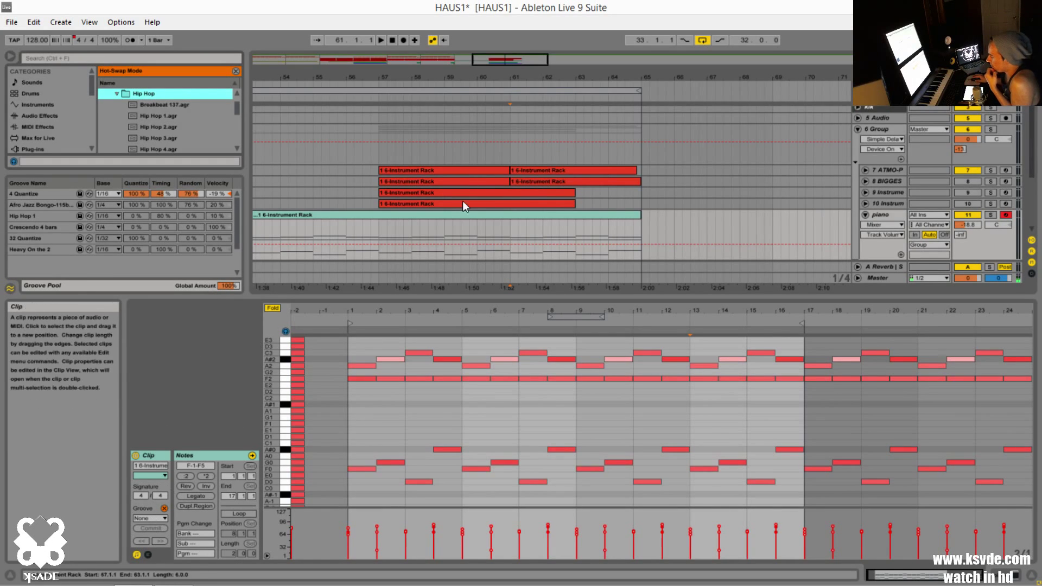
Leave the piano clip without a groove and play it back to listen
left_click(444, 219)
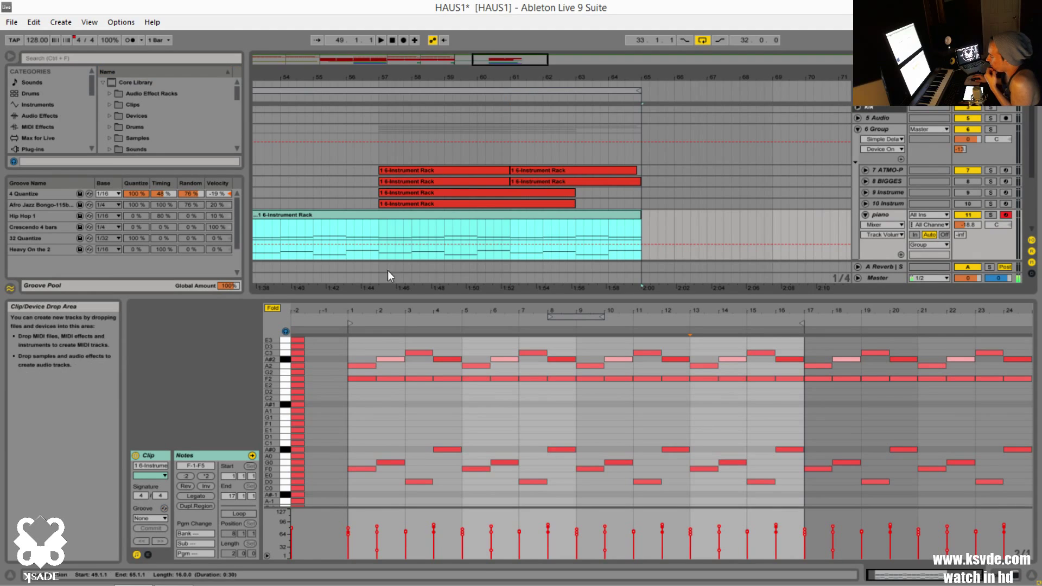
left_click(155, 518)
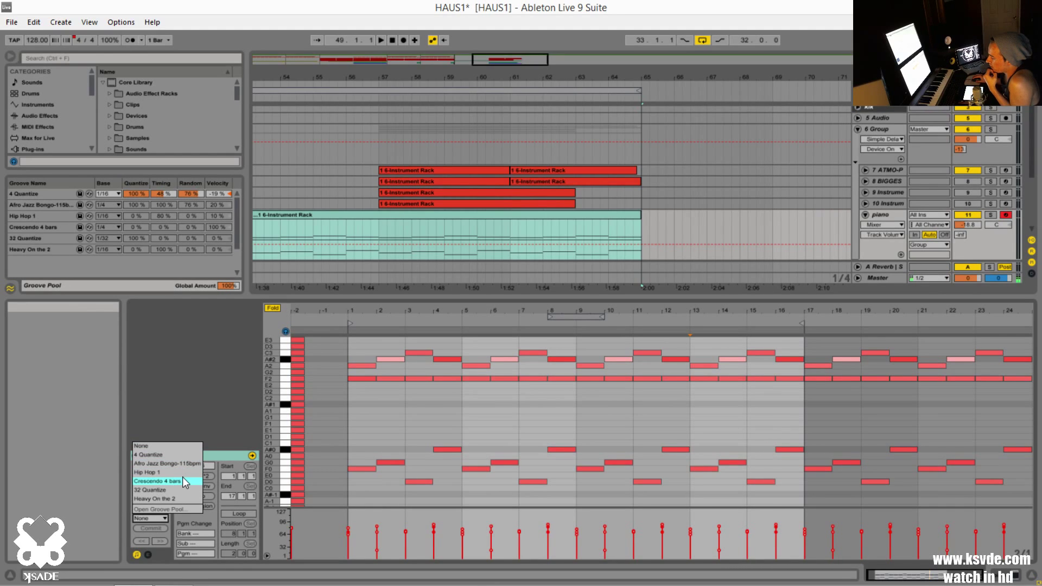
left_click(177, 447)
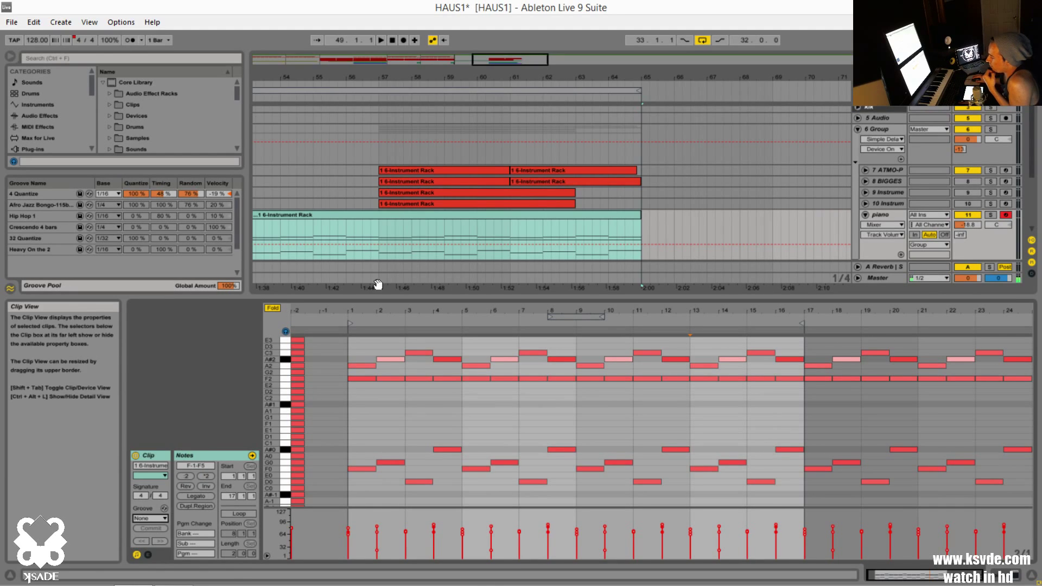
left_click_drag(482, 62, 512, 77)
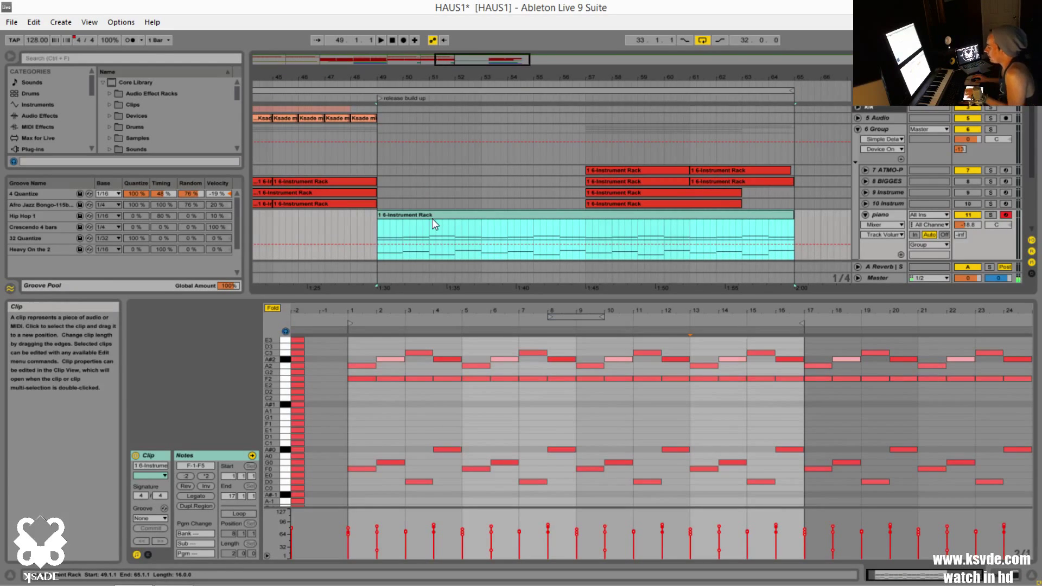
key("space")
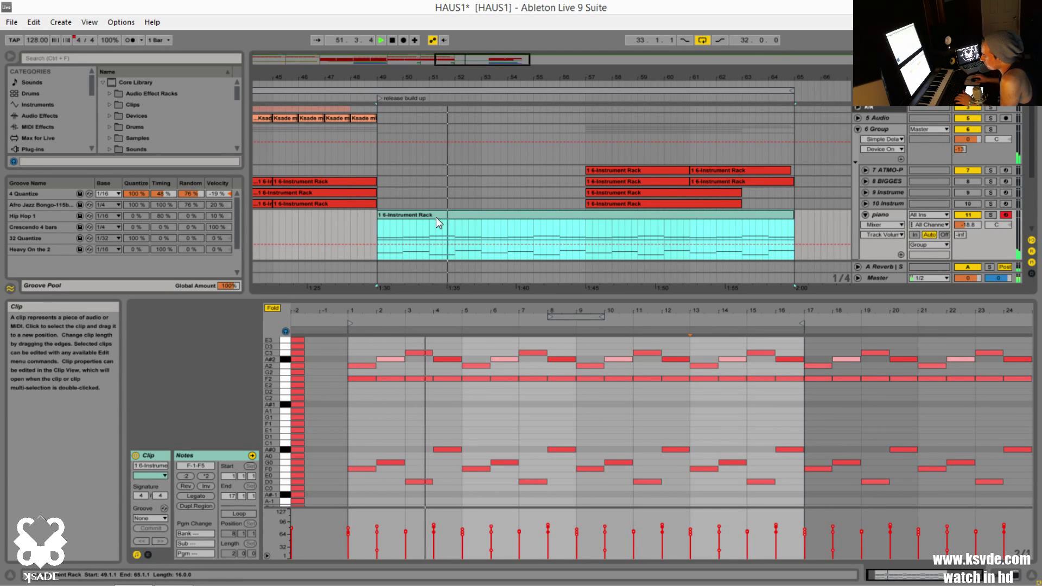
key("space")
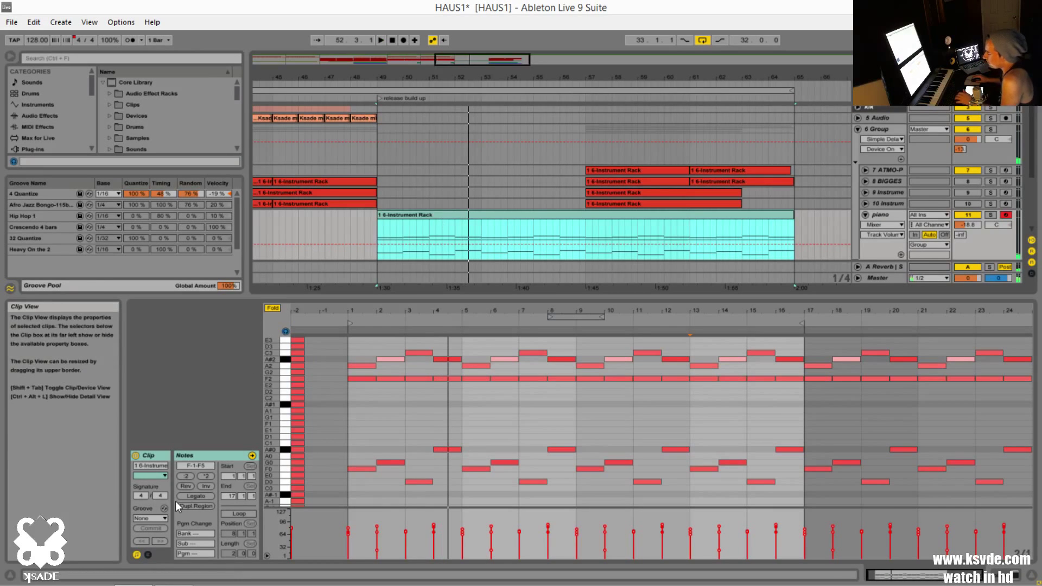
Apply the Crescendo 4 bars groove to the piano clip
left_click(161, 517)
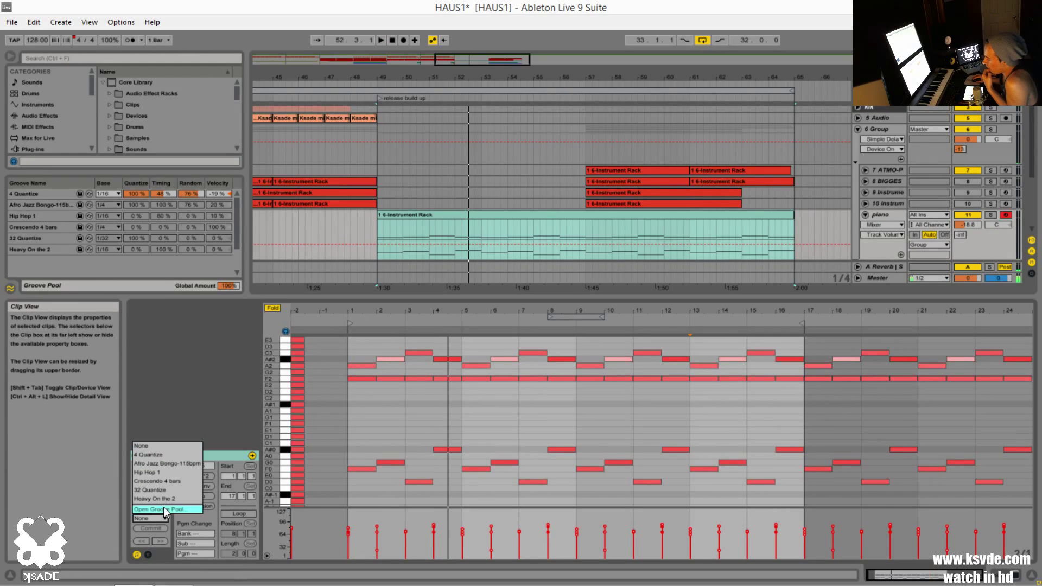
left_click(180, 482)
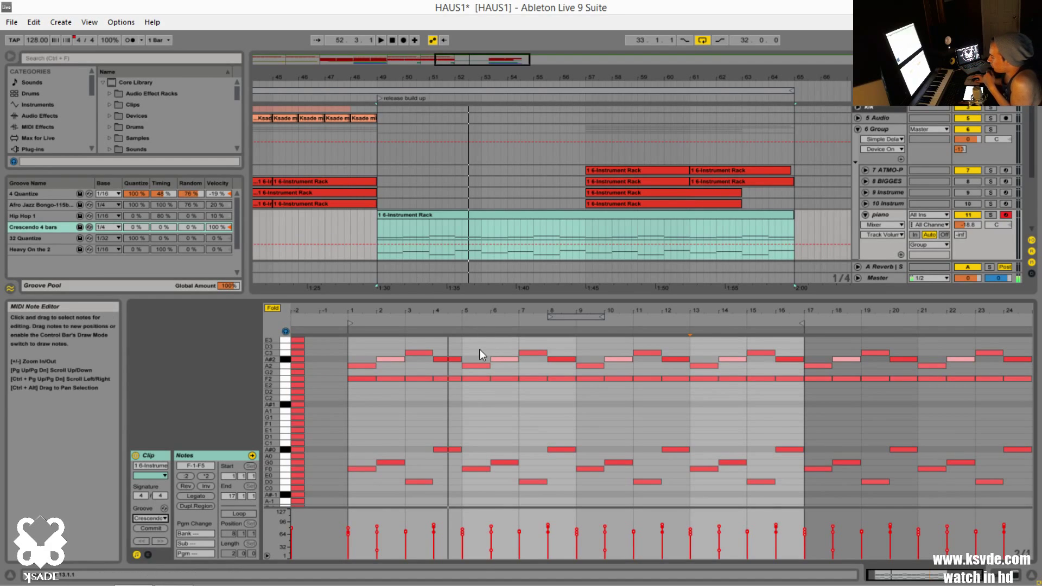
left_click_drag(478, 348, 464, 505)
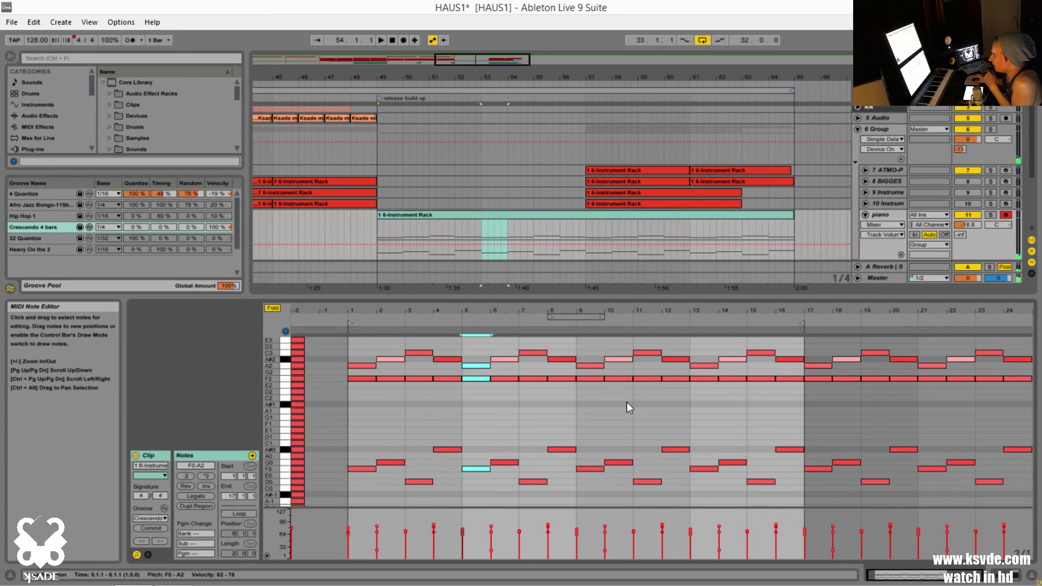
left_click(152, 518)
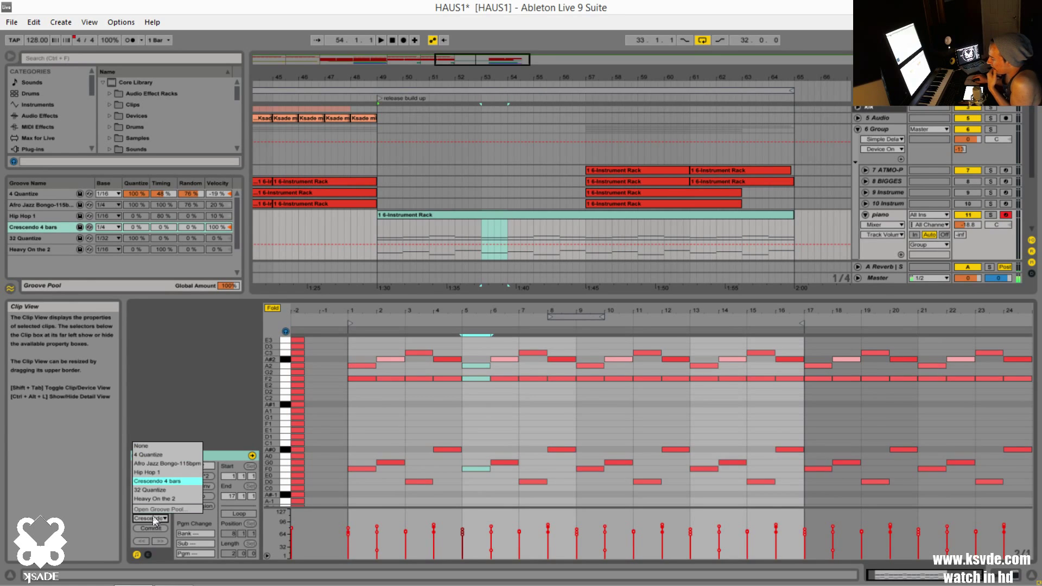
left_click(184, 387)
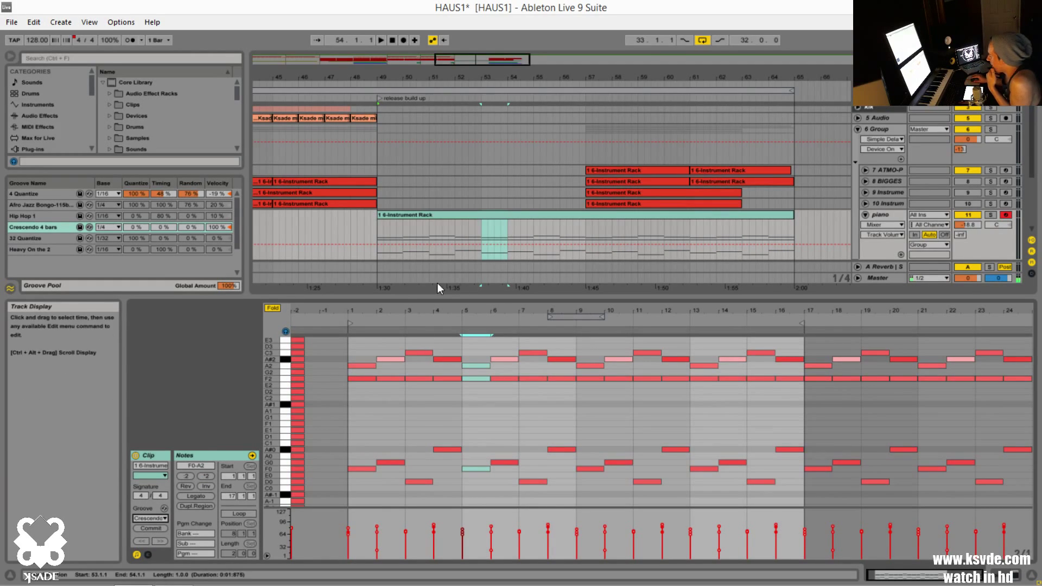
Turn off note preview and play back the grooved piano clip
left_click(286, 332)
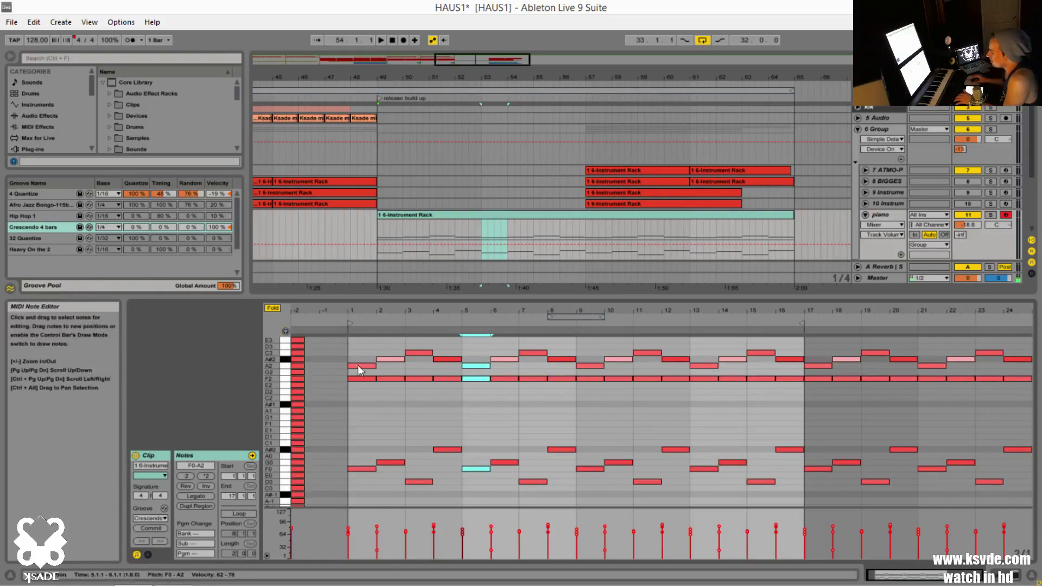
left_click(405, 215)
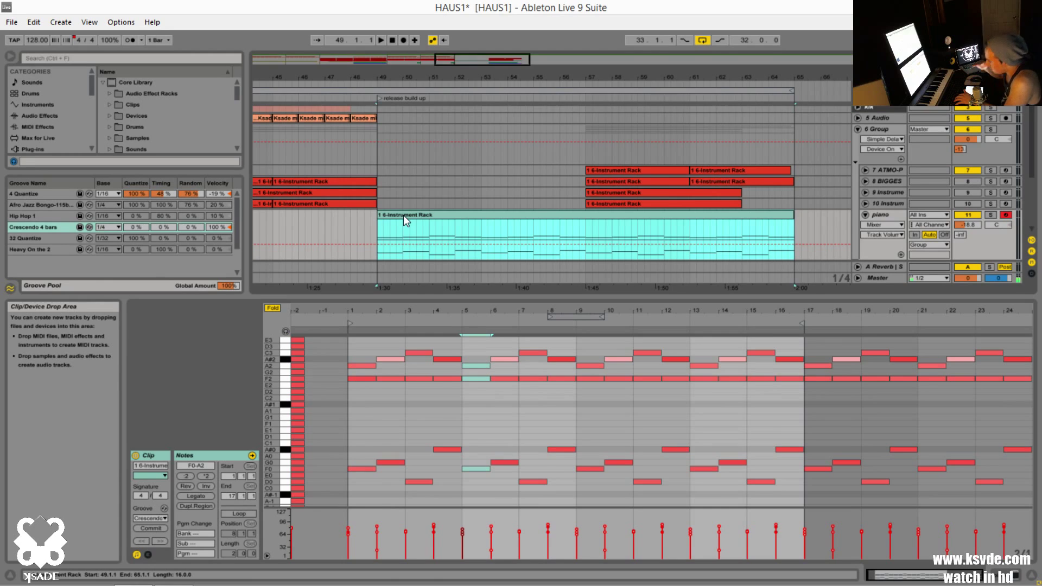
key("space")
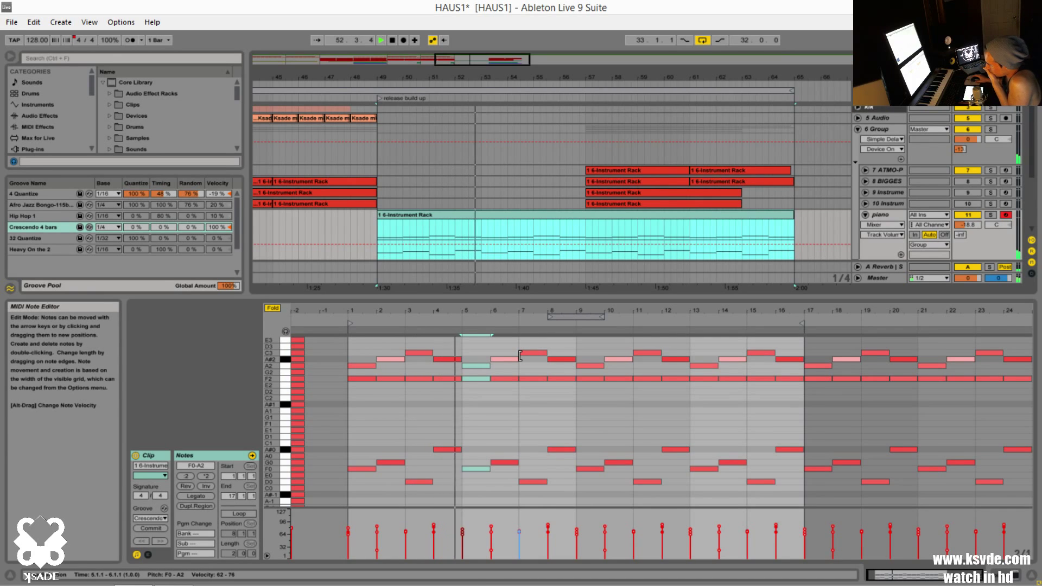
key("space")
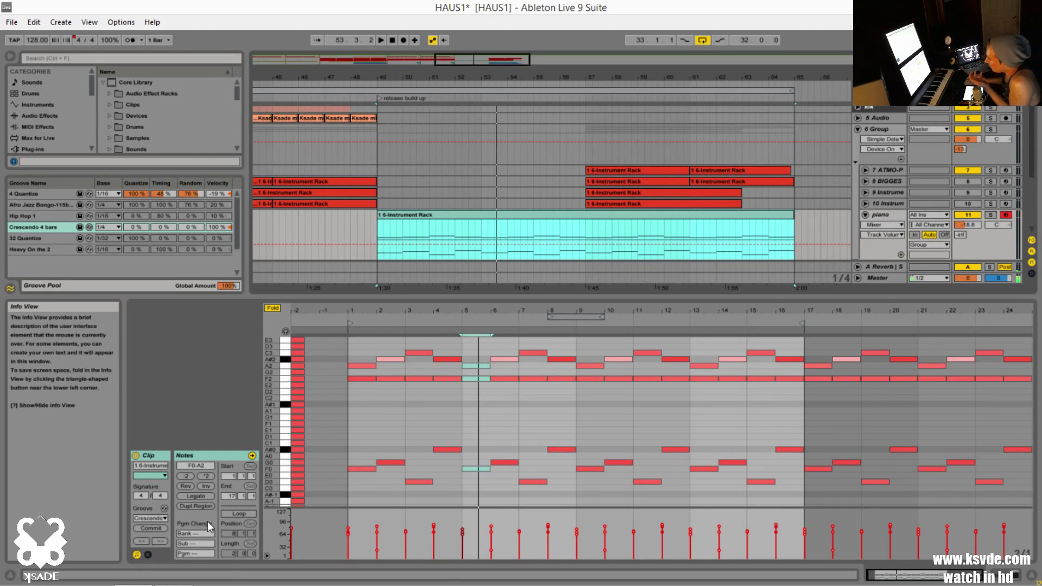
Set the piano clip's Groove to None and show the Hip Hop groove files in the browser
left_click(162, 519)
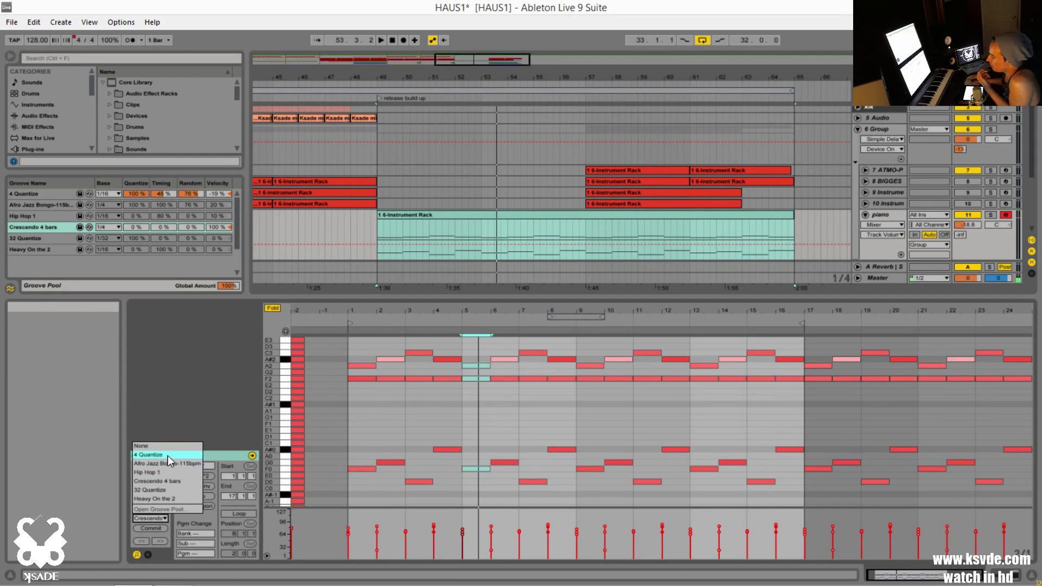
left_click(170, 445)
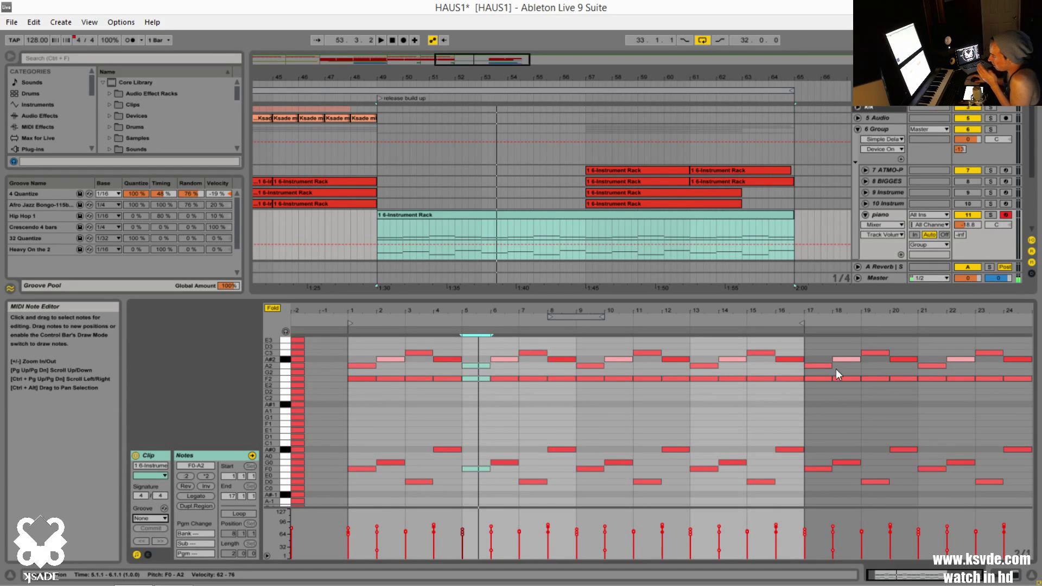
left_click(10, 289)
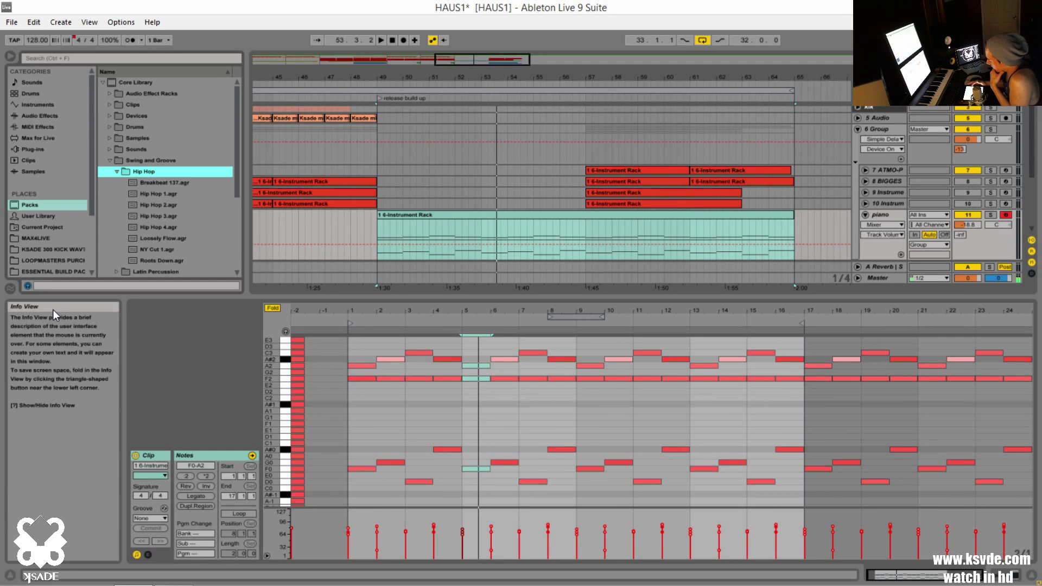
left_click(364, 420)
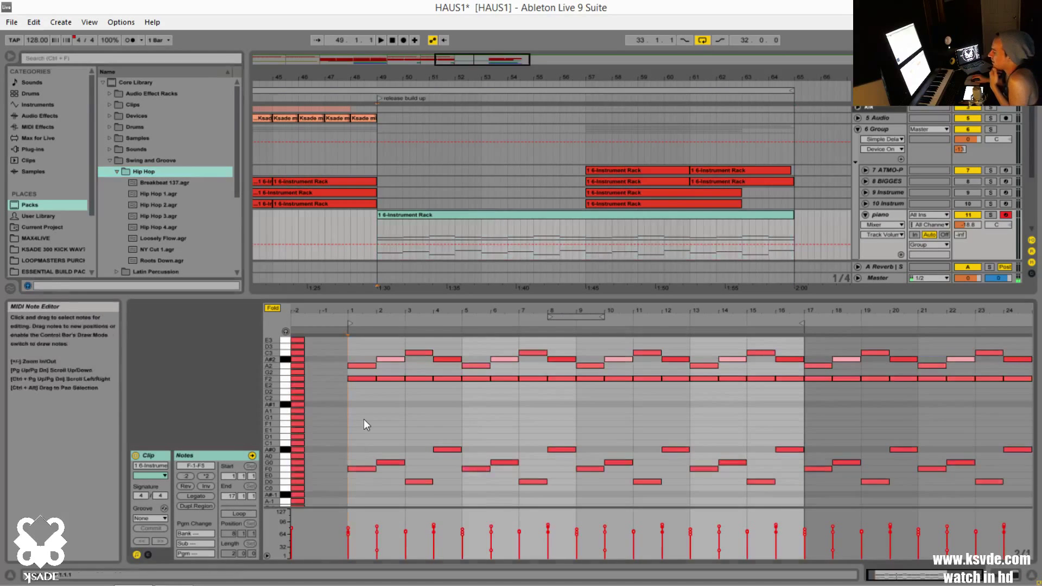
left_click_drag(363, 412, 800, 373)
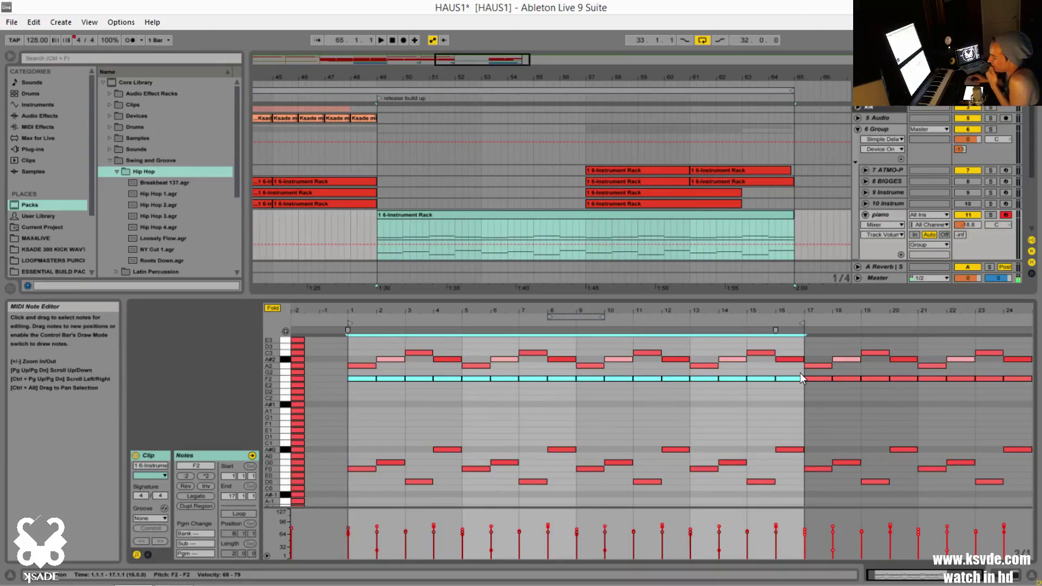
left_click(369, 379)
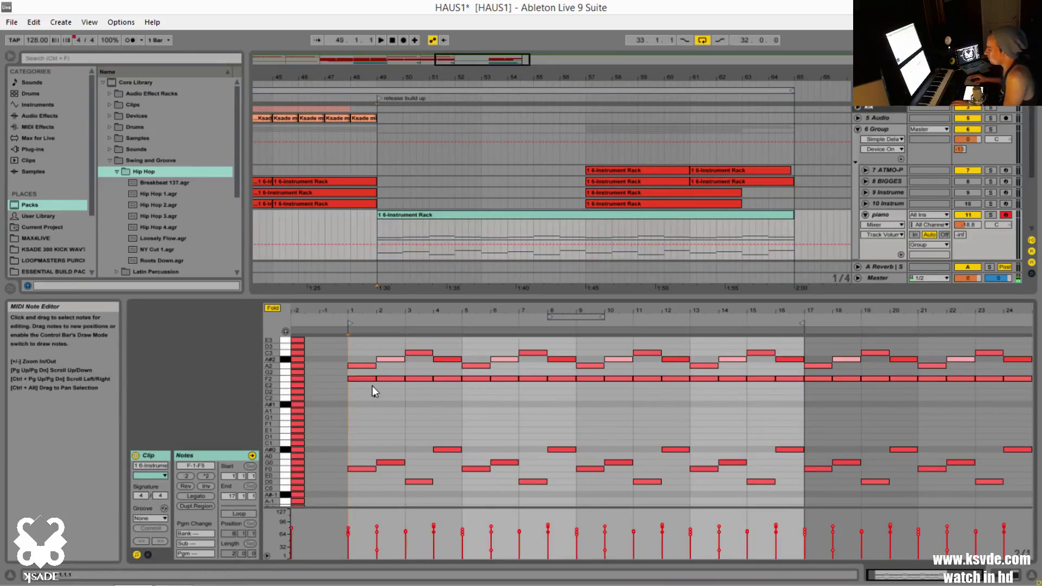
key("shift+Down")
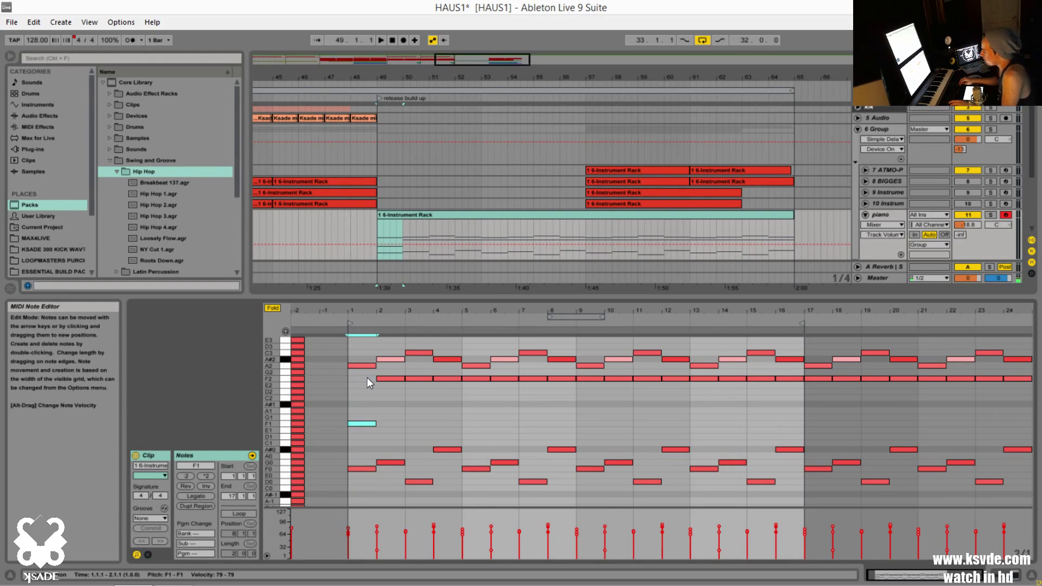
key("shift+Up")
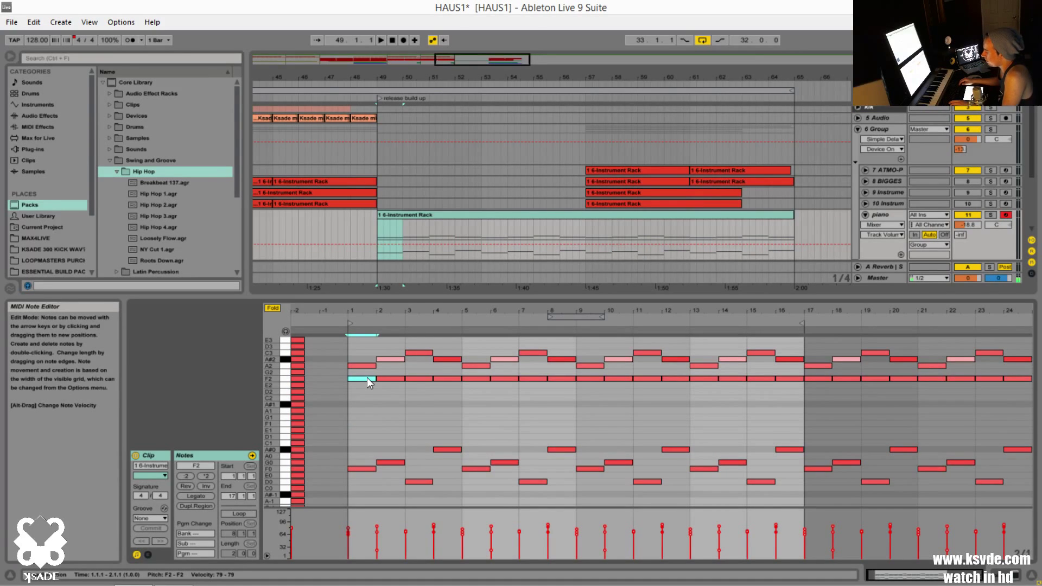
key("shift+Down")
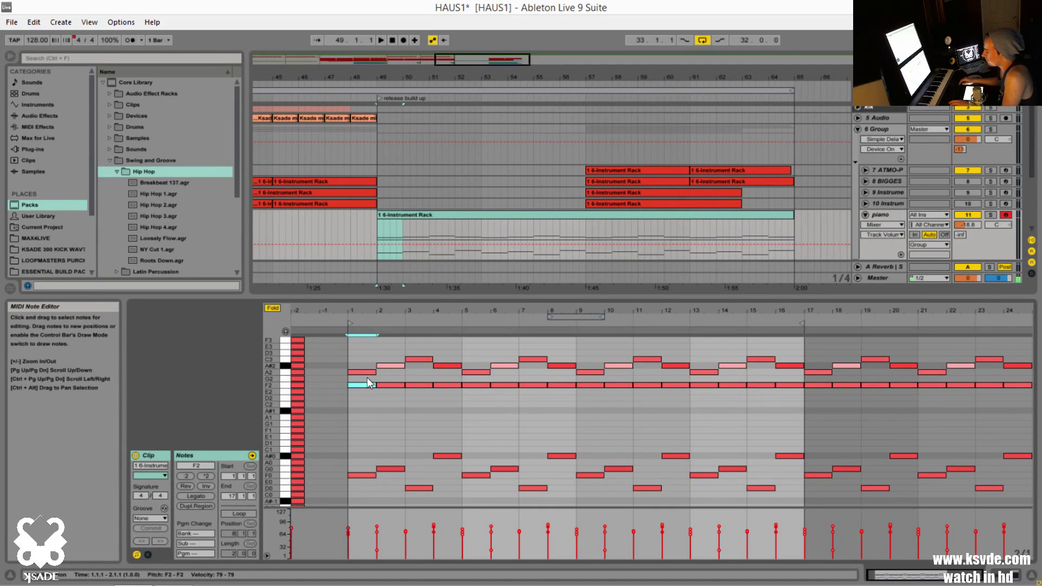
key("shift+Up")
key("shift+Down")
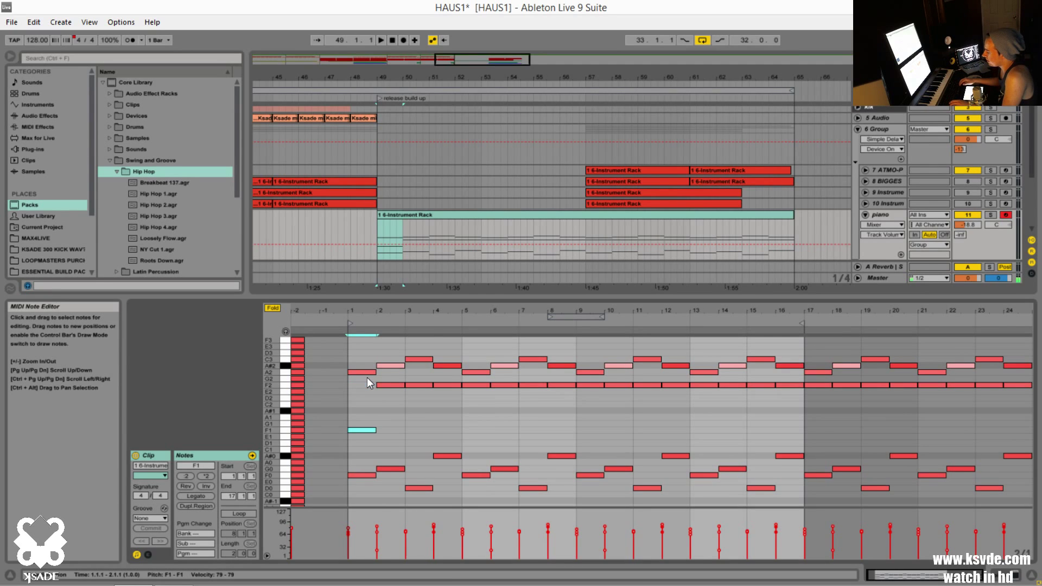
key("shift+Right")
key("shift+Right")
key("shift+Right")
key("shift+Right")
key("shift+Right")
key("shift+Right")
key("shift+Right")
key("shift+Right")
key("shift+Right")
key("shift+Right")
key("shift+Left")
key("shift+Left")
key("shift+Left")
key("shift+Left")
key("shift+Left")
key("shift+Left")
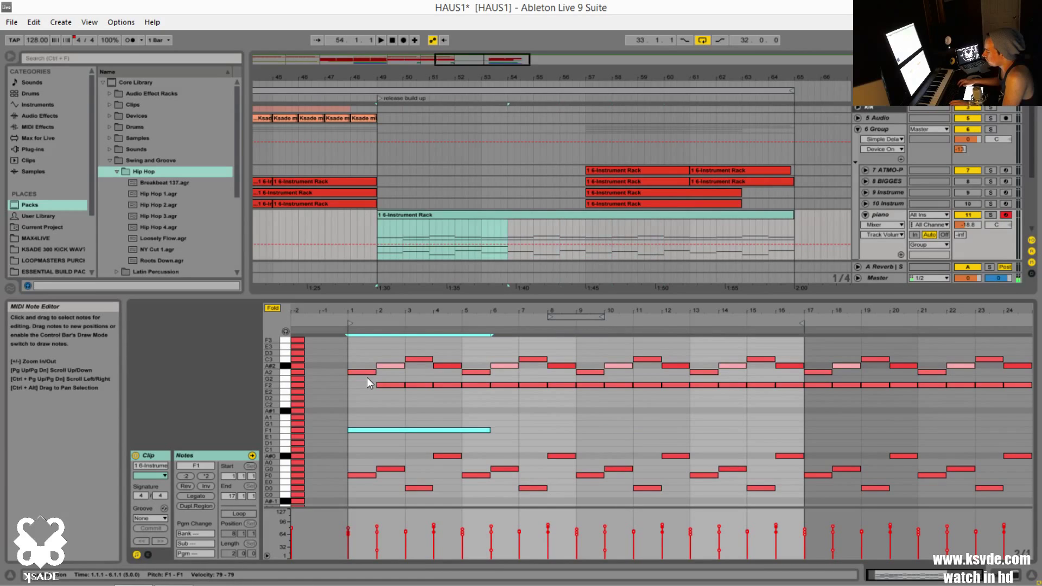
key("shift+Left")
key("shift+Left")
key("shift+Right")
key("shift+Right")
key("shift+Right")
key("shift+Right")
key("shift+Right")
key("shift+Right")
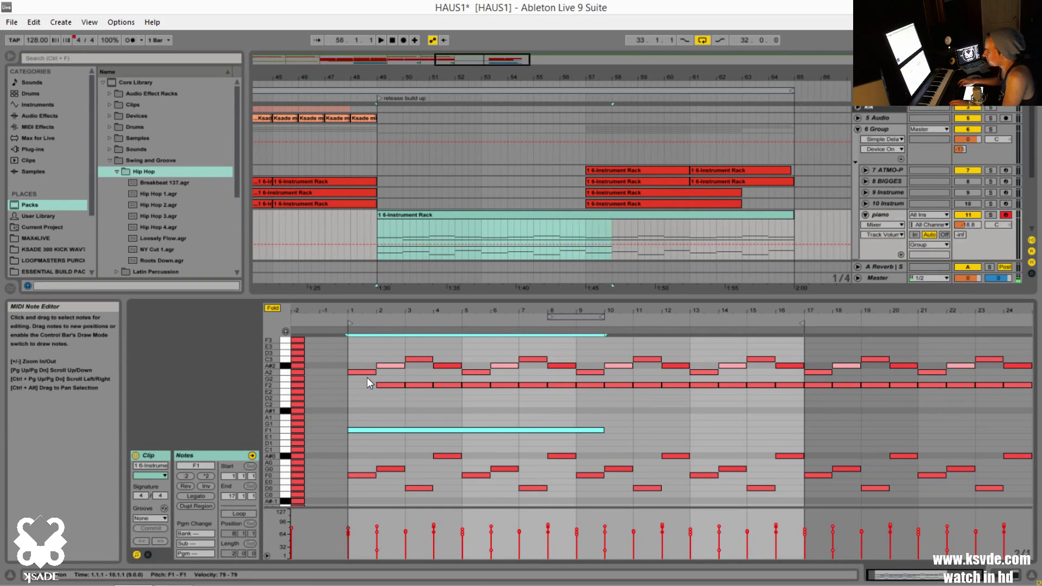
key("shift+Left")
key("shift+Left")
key("shift+Left")
key("shift+Left")
key("shift+Left")
key("shift+Left")
key("shift+Left")
key("shift+Left")
key("shift+Left")
key("shift+Right")
key("shift+Right")
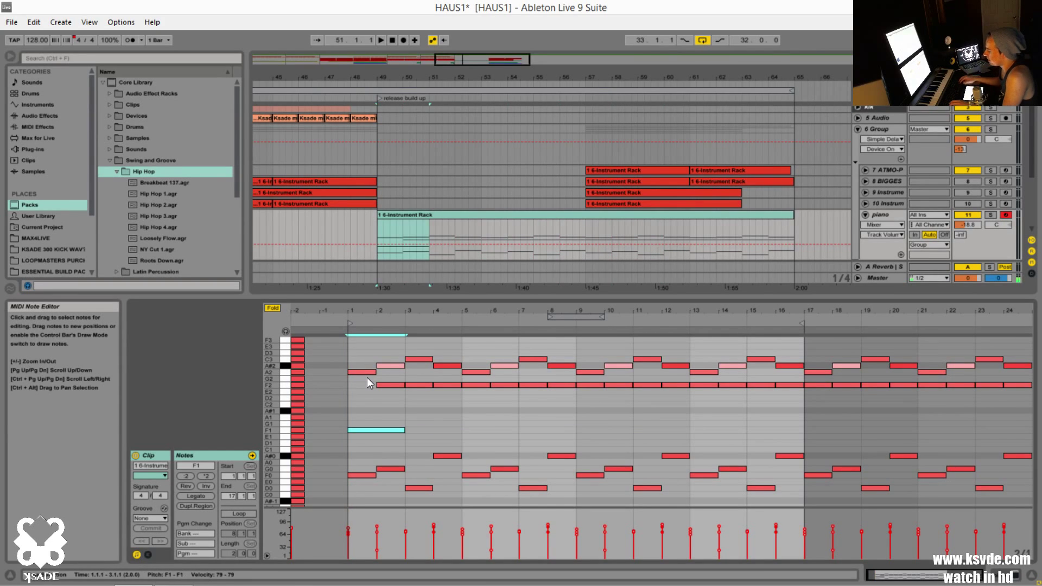
key("shift+Left")
key("shift+Right")
key("shift+Right")
key("shift+Right")
key("shift+Right")
key("shift+Right")
key("shift+Right")
key("shift+Right")
key("shift+Right")
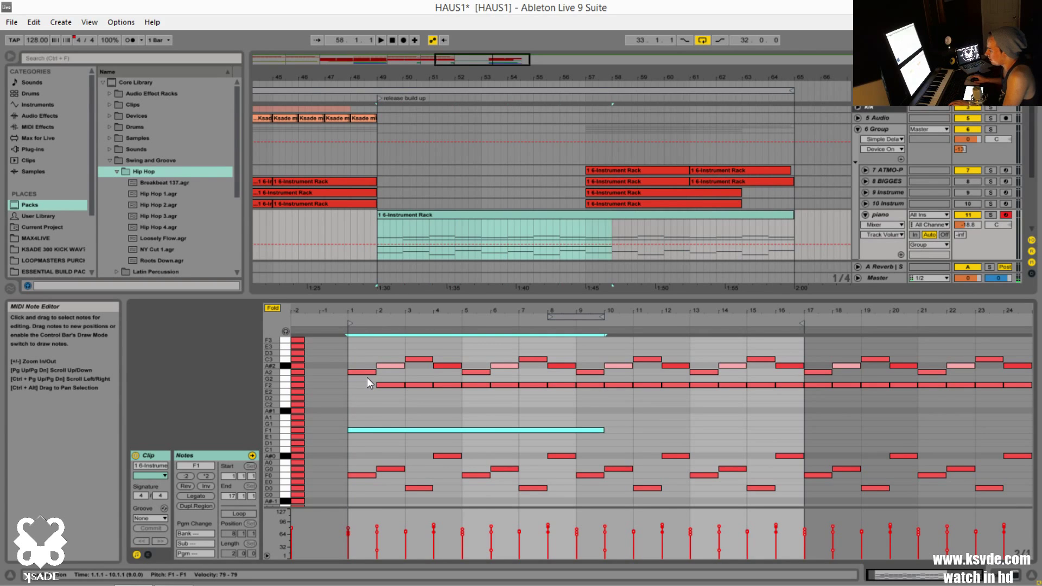
key("shift+Left")
key("shift+Right")
key("shift+Left")
key("shift+Right")
key("shift+Left")
key("shift+Left")
key("shift+Left")
key("shift+Left")
key("shift+Left")
key("shift+Left")
key("shift+Left")
key("shift+Left")
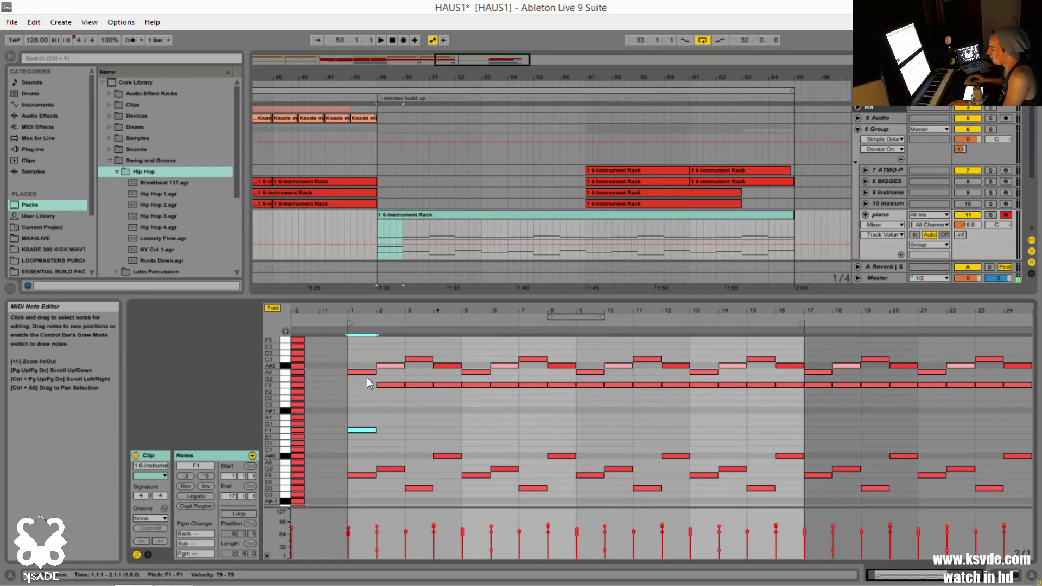
key("Up")
key("Up")
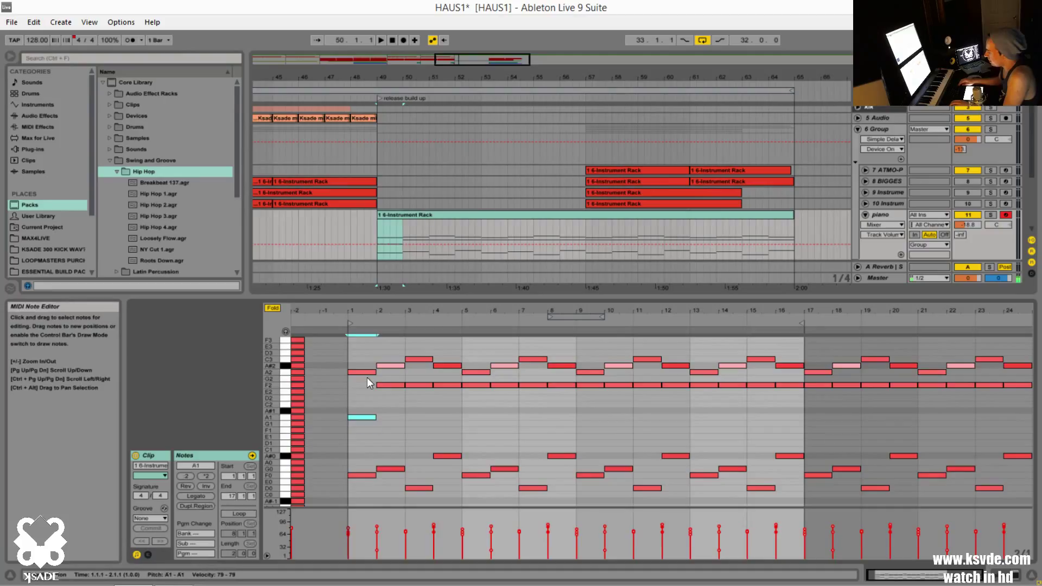
key("Down")
key("Down")
key("Right")
key("Right")
key("Left")
key("Left")
key("Left")
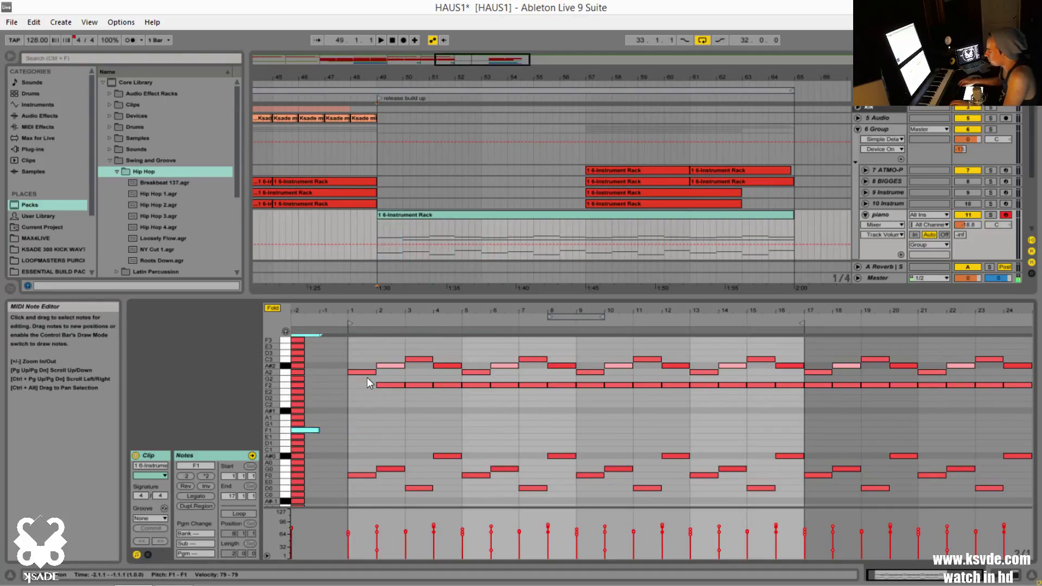
key("Up")
key("Right")
key("Right")
key("Right")
key("Up")
key("Up")
key("Left")
key("Down")
key("Down")
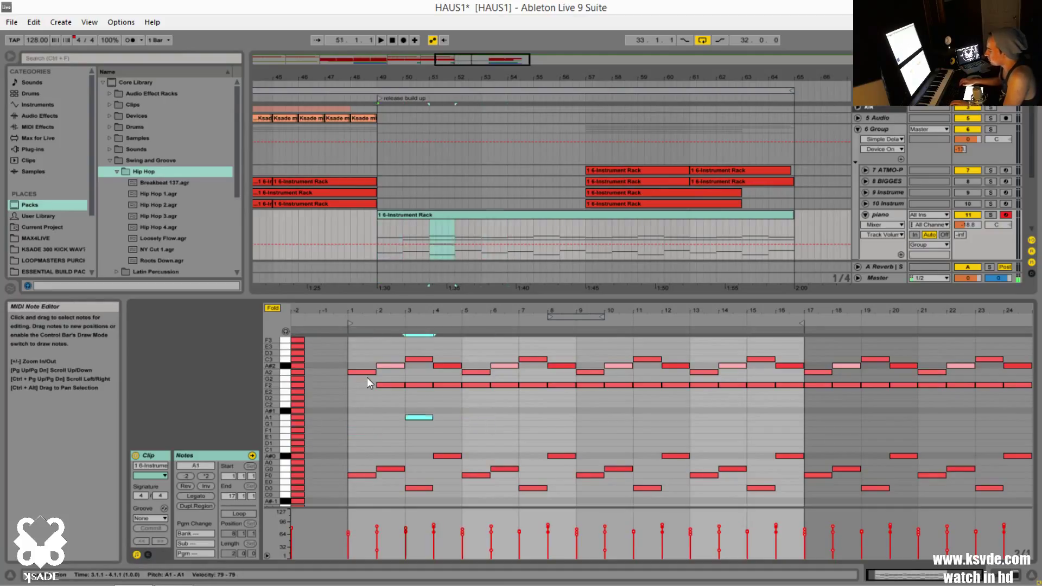
key("Left")
key("Left")
key("Down")
key("Up")
key("Right")
key("Right")
key("Up")
key("Left")
key("Up")
key("Up")
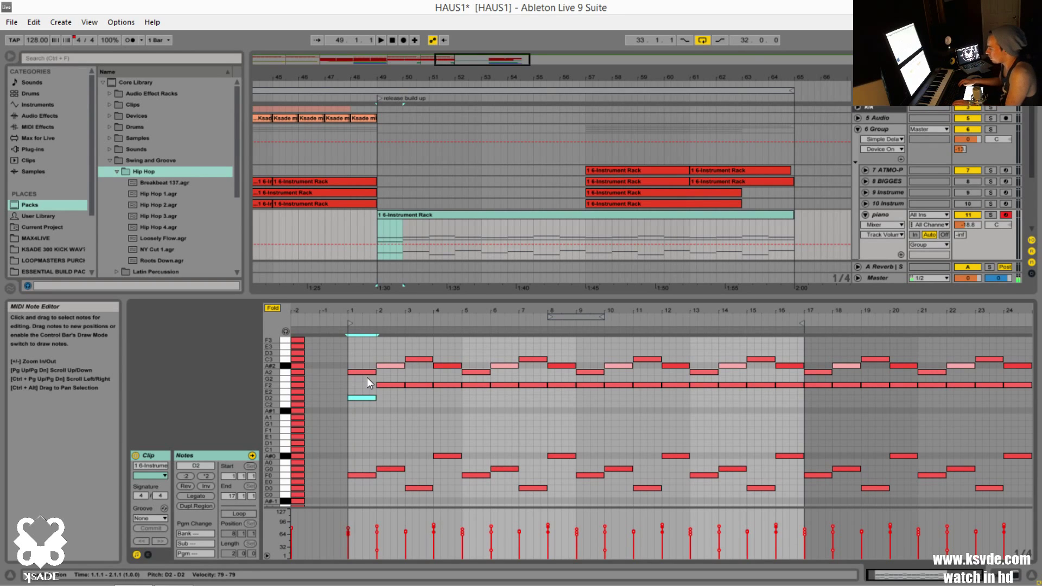
key("Down")
key("Down")
key("Down")
key("Down")
key("Up")
key("Up")
key("Up")
key("Up")
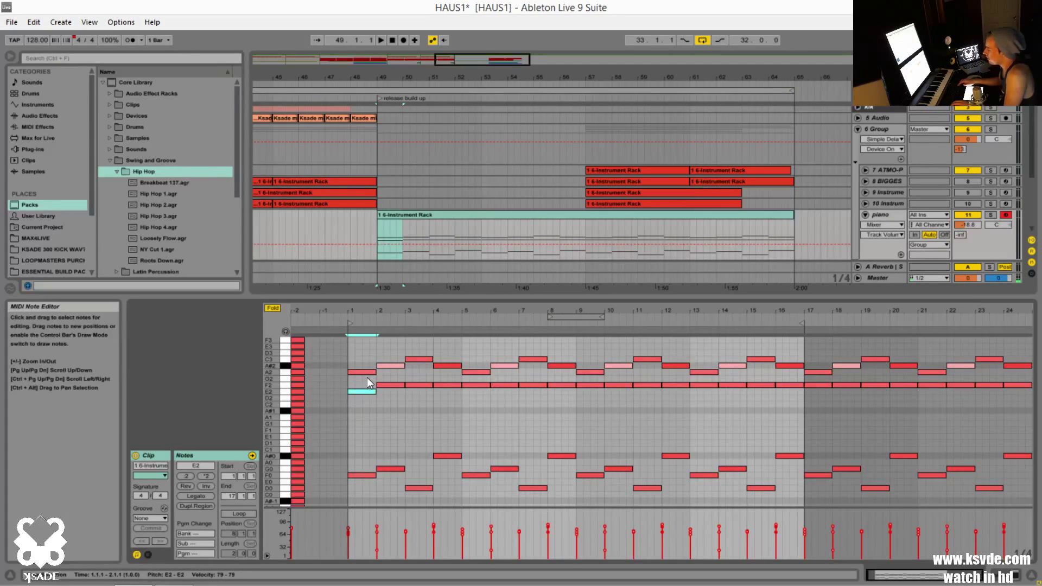
key("Right")
key("Right")
key("Left")
key("Left")
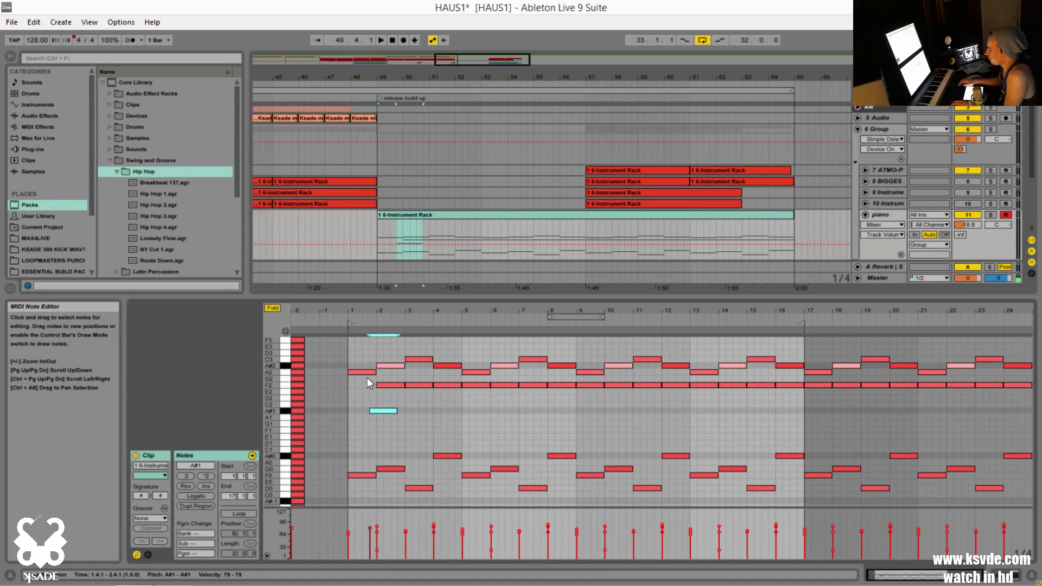
key("Up")
key("Up")
key("Up")
key("Up")
key("Up")
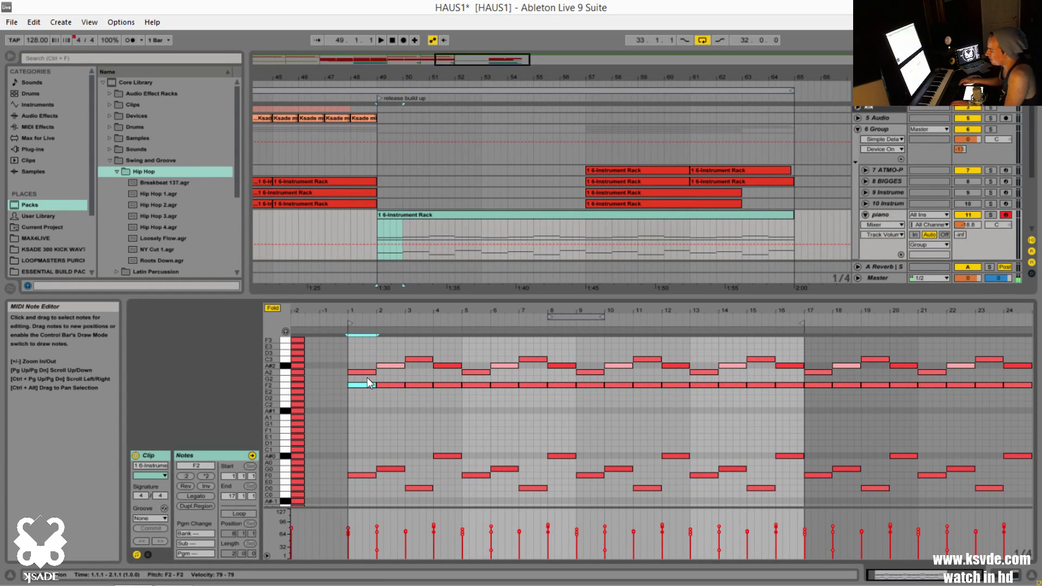
key("Down")
key("Up")
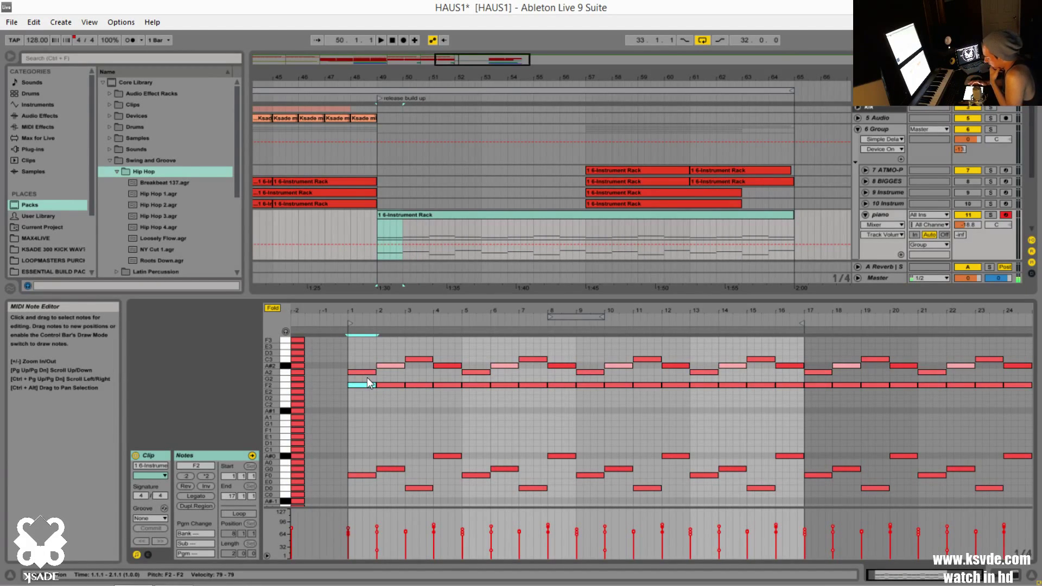
Resize the pitch rows and toggle Fold off and back on
left_click(383, 404)
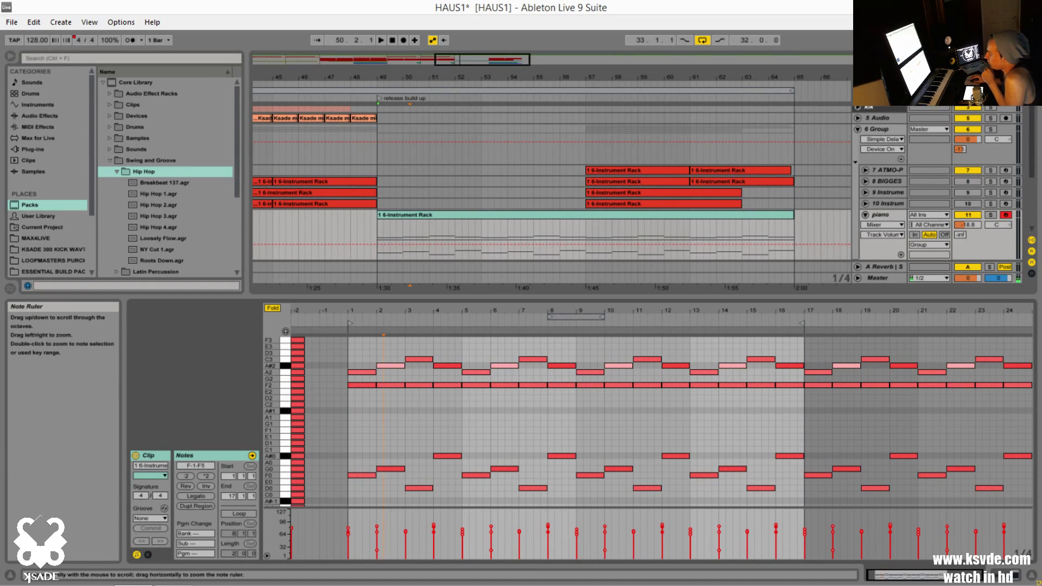
left_click_drag(278, 392, 305, 392)
left_click_drag(277, 350, 268, 299)
left_click(271, 309)
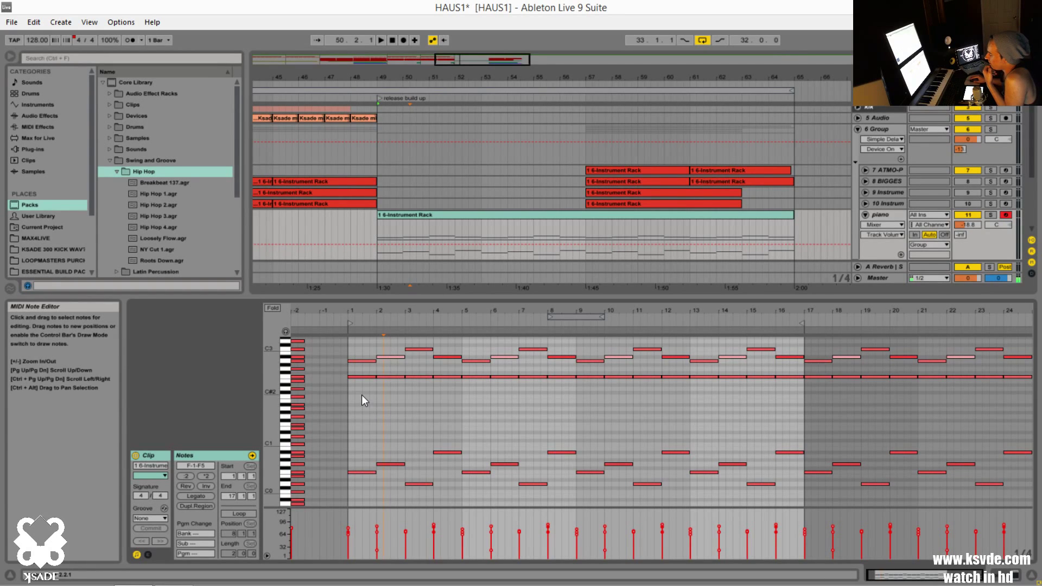
left_click(288, 412)
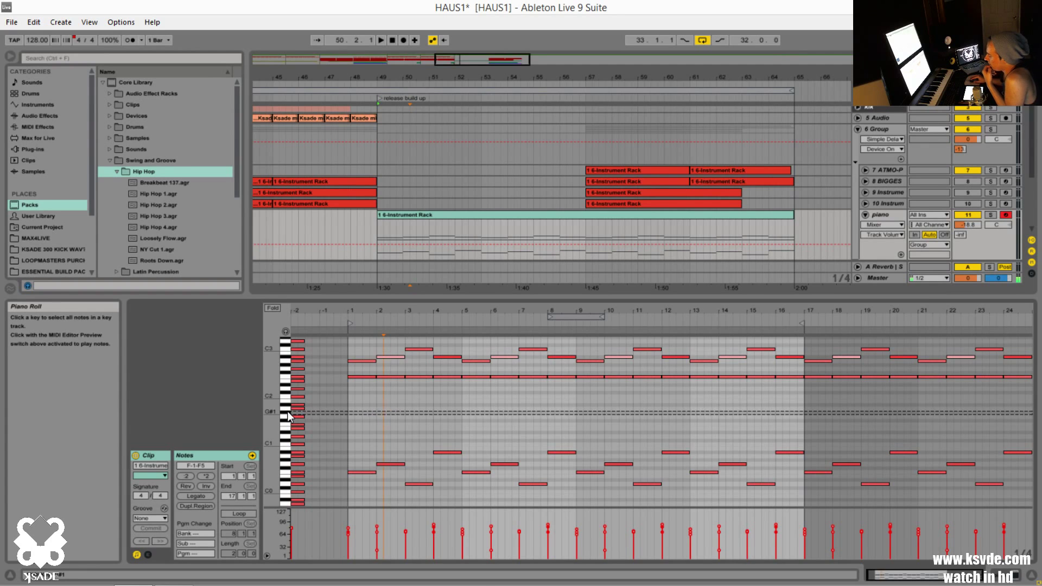
left_click(351, 412)
left_click(277, 310)
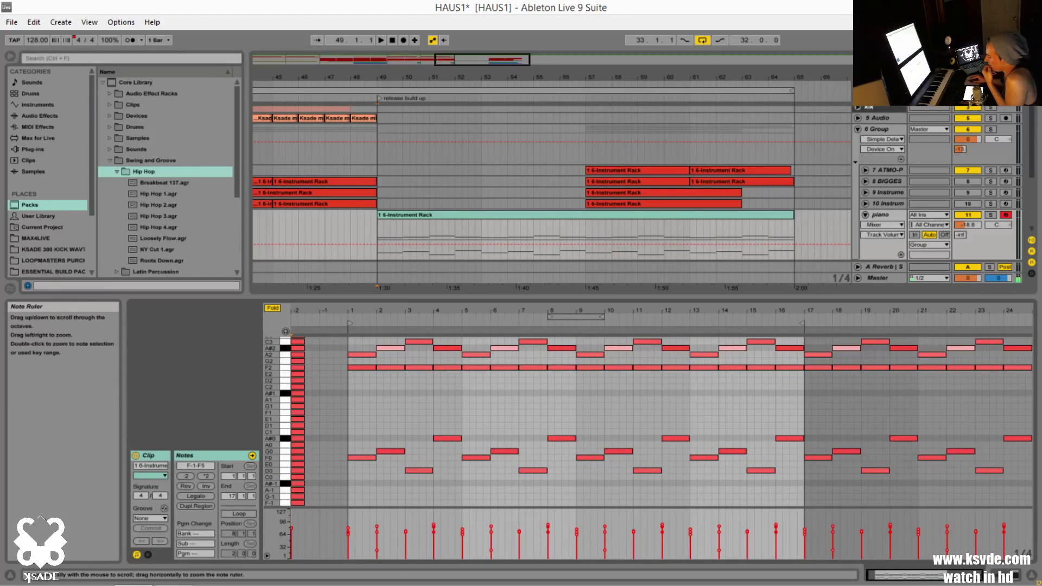
Clear the time-range selection and switch Fold off to show every key
left_click_drag(319, 502, 256, 318)
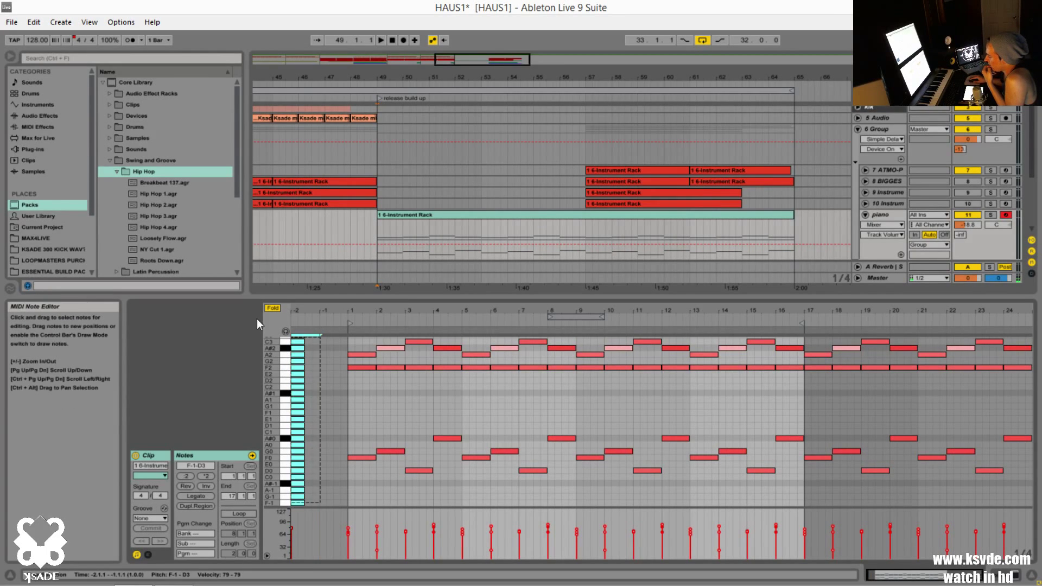
left_click(256, 247)
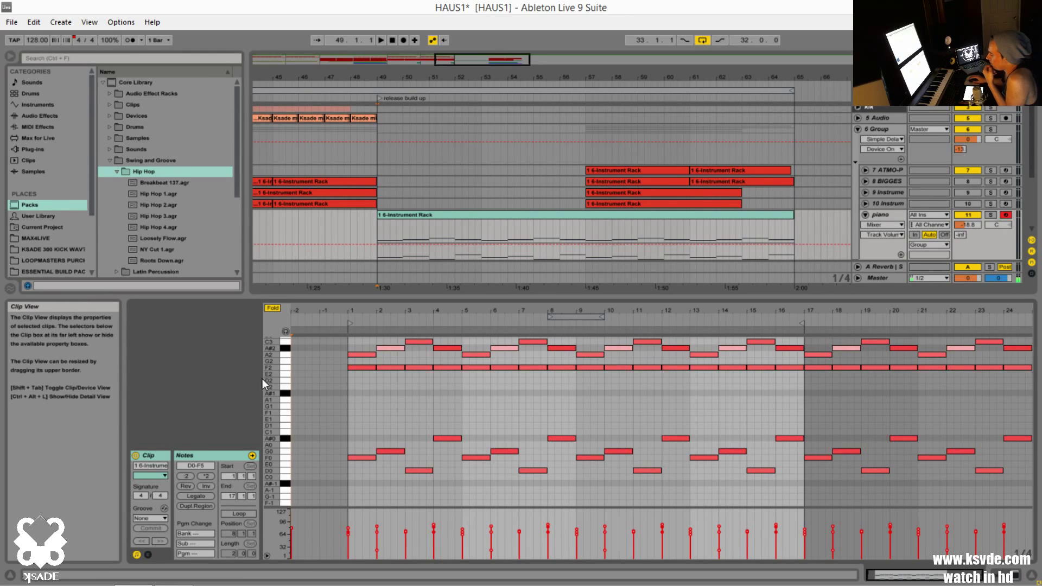
scroll(262, 378, "up", 6)
mouse_move(307, 442)
left_mouse_down()
mouse_move(288, 345)
mouse_move(273, 339)
left_mouse_up()
key("Delete")
left_click(275, 309)
left_click(346, 382)
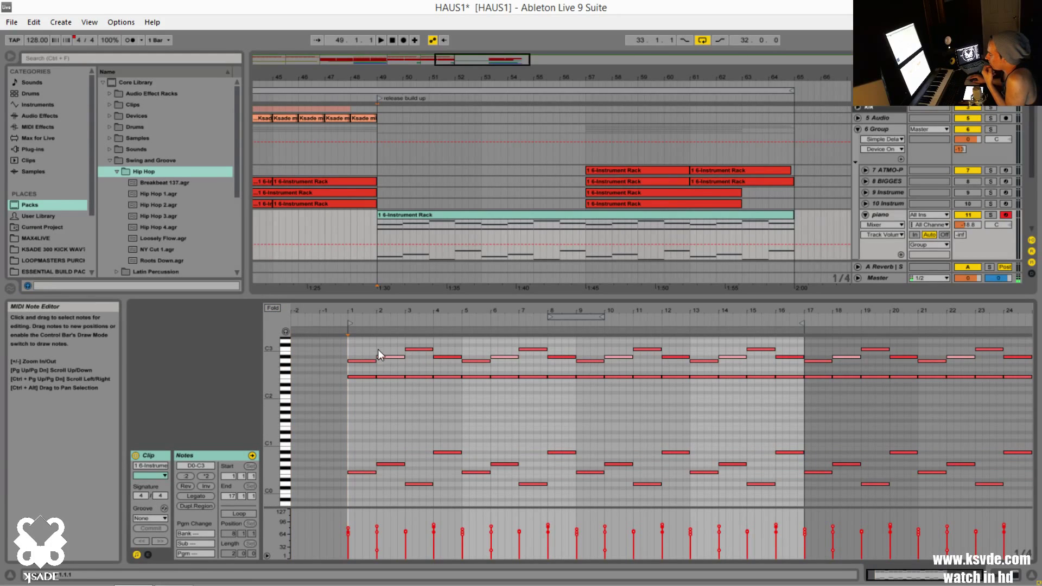
left_click(333, 342)
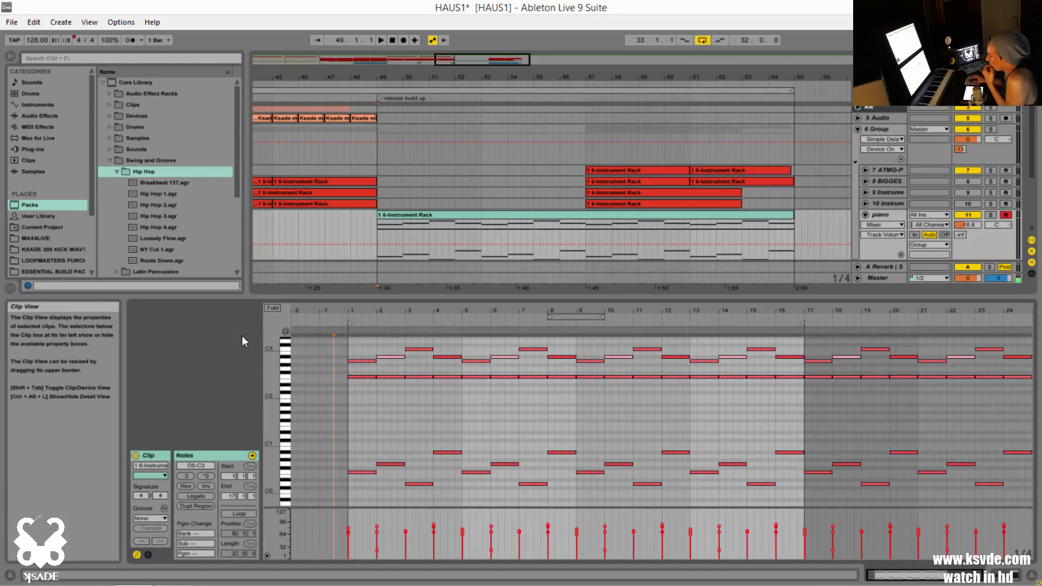
Turn Fold off to show the full keyboard and zoom in on the clip's low notes
left_click(273, 308)
left_click(470, 468)
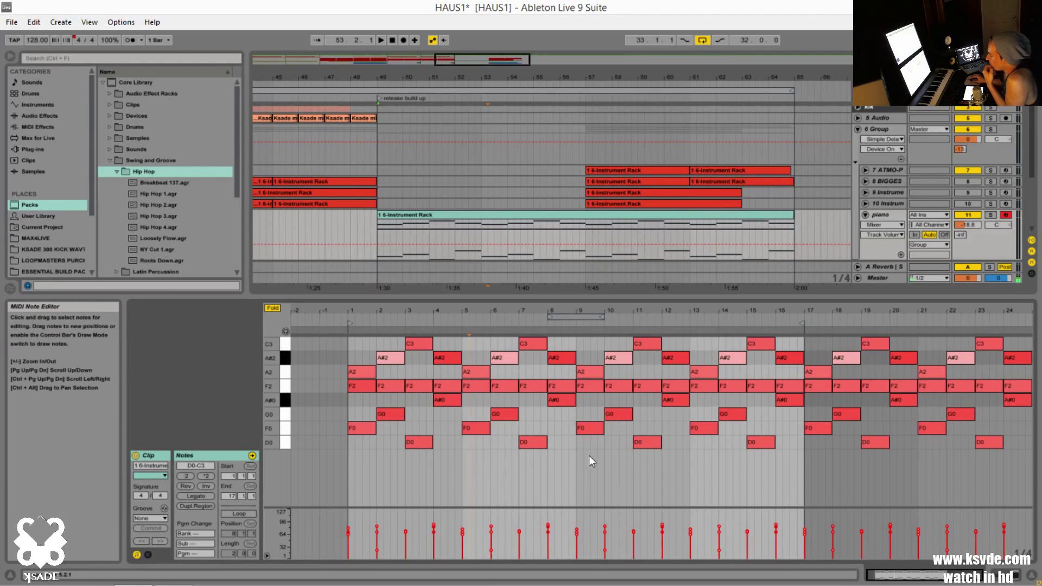
left_click(269, 306)
left_click_drag(278, 362, 278, 279)
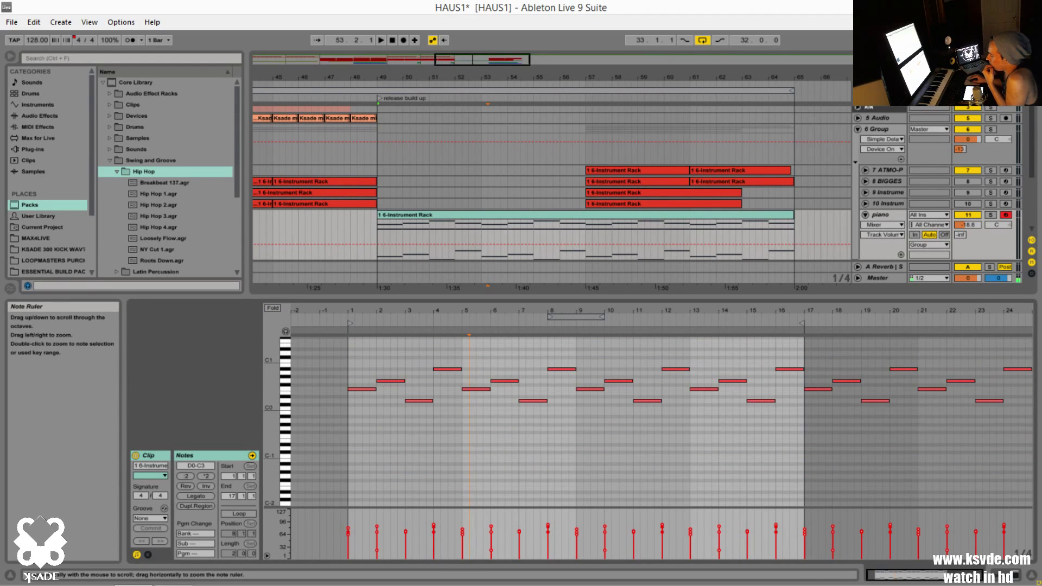
left_click_drag(273, 380, 308, 481)
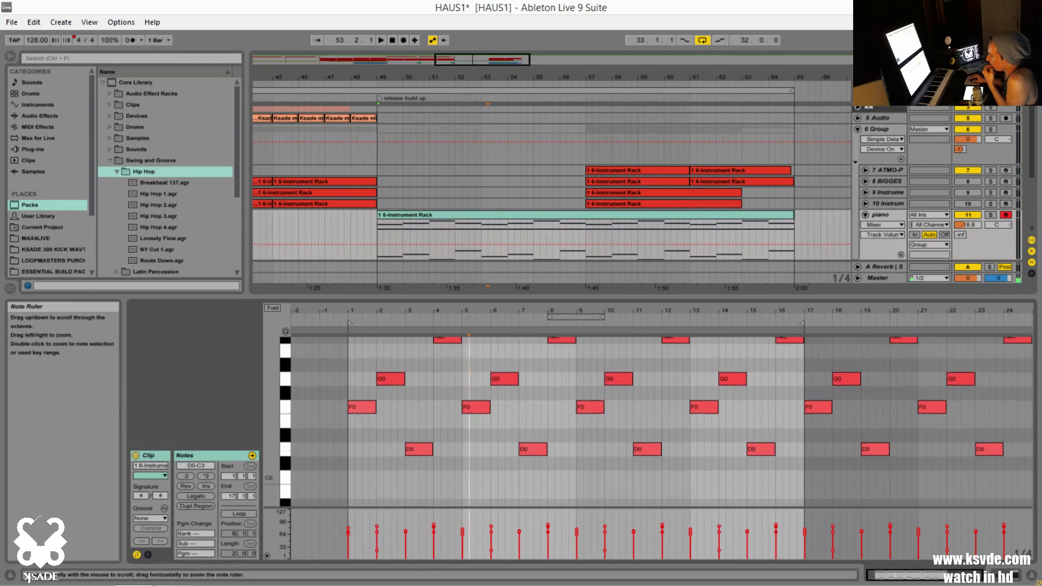
Select the G0 key track and draw a short F0 note at bar -2
left_click_drag(283, 379, 274, 427)
left_click(300, 374)
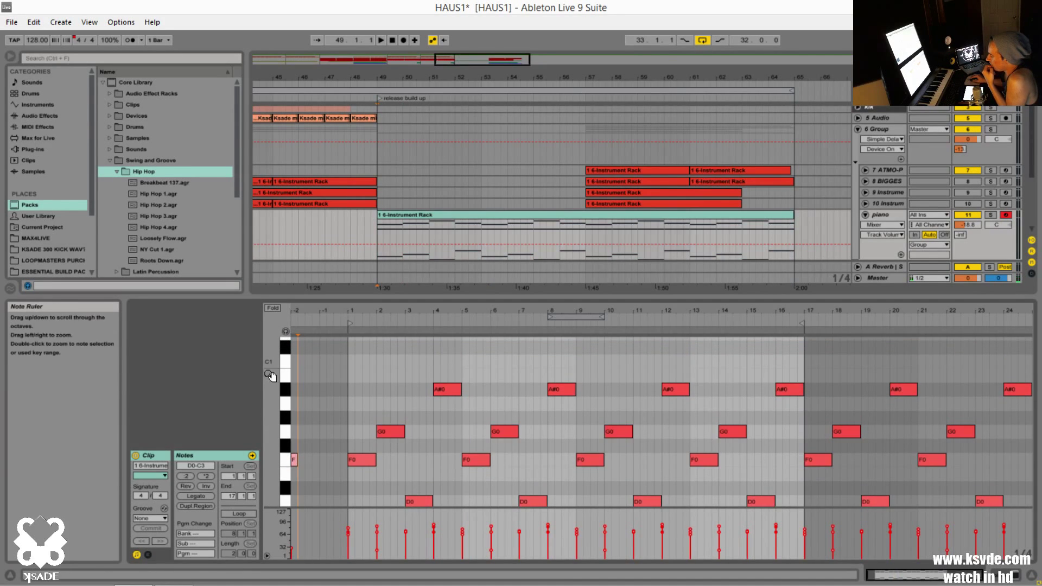
mouse_move(270, 375)
left_mouse_down()
mouse_move(270, 502)
mouse_move(271, 375)
mouse_move(259, 374)
left_mouse_up()
double_click(295, 344)
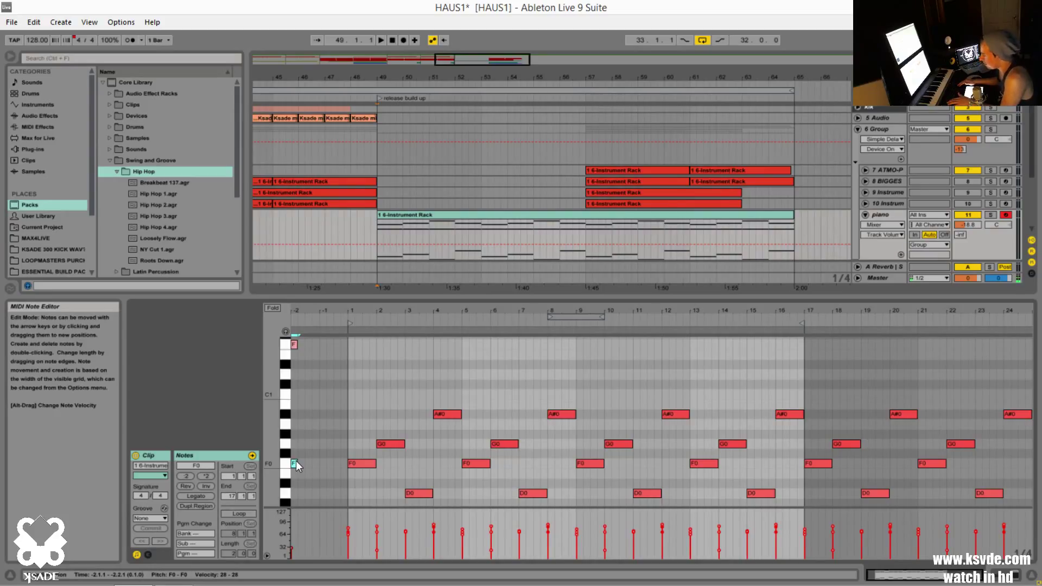
Duplicate the F0 note upward into a bar -2 column of G0, A0 and F1
key("ctrl+d")
key("Up")
key("Up")
key("Left")
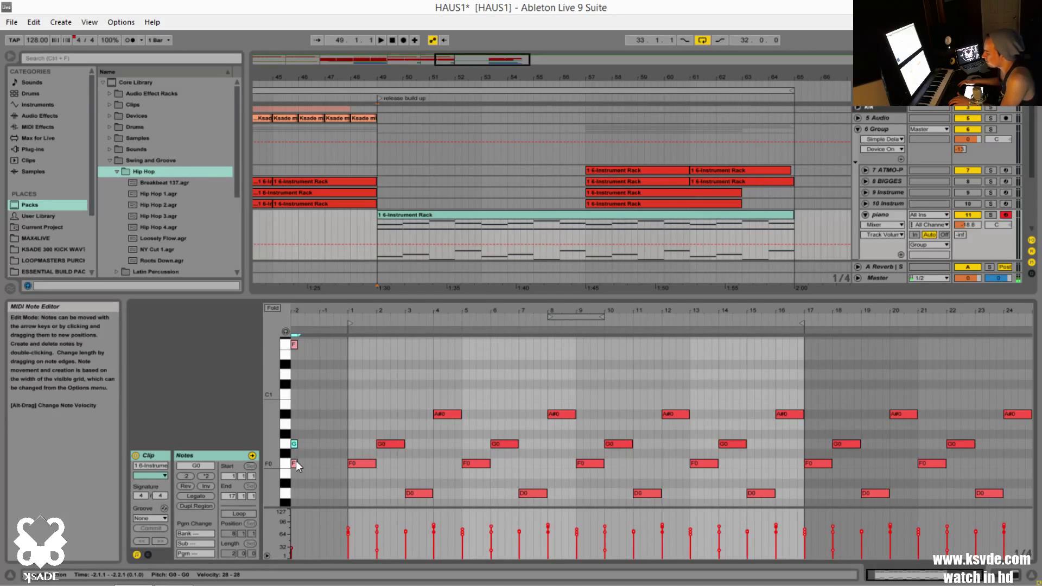
key("ctrl+d")
key("Up")
key("Up")
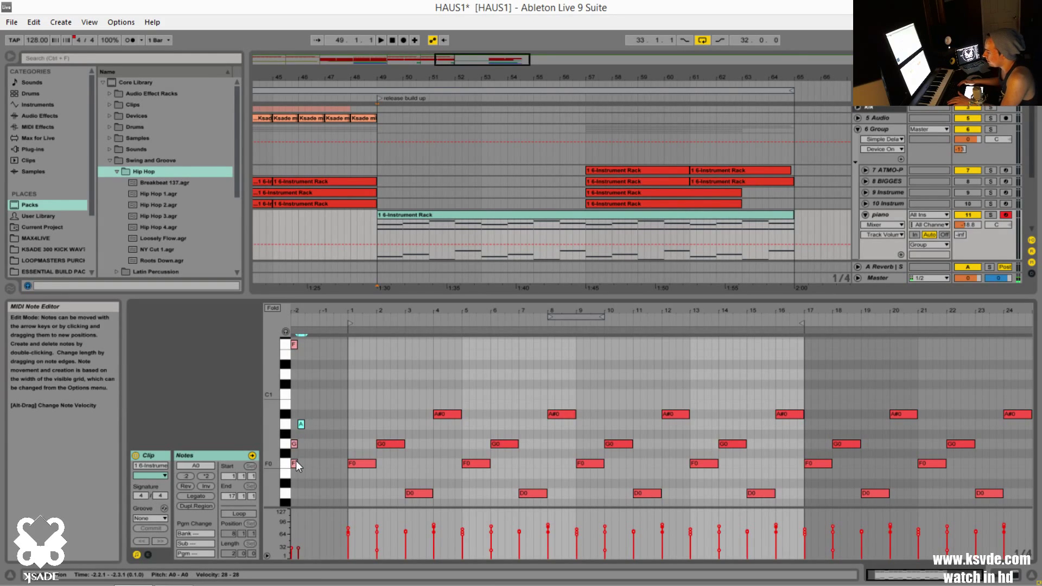
key("Left")
key("ctrl+d")
key("Up")
key("Up")
key("Up")
key("Up")
key("Up")
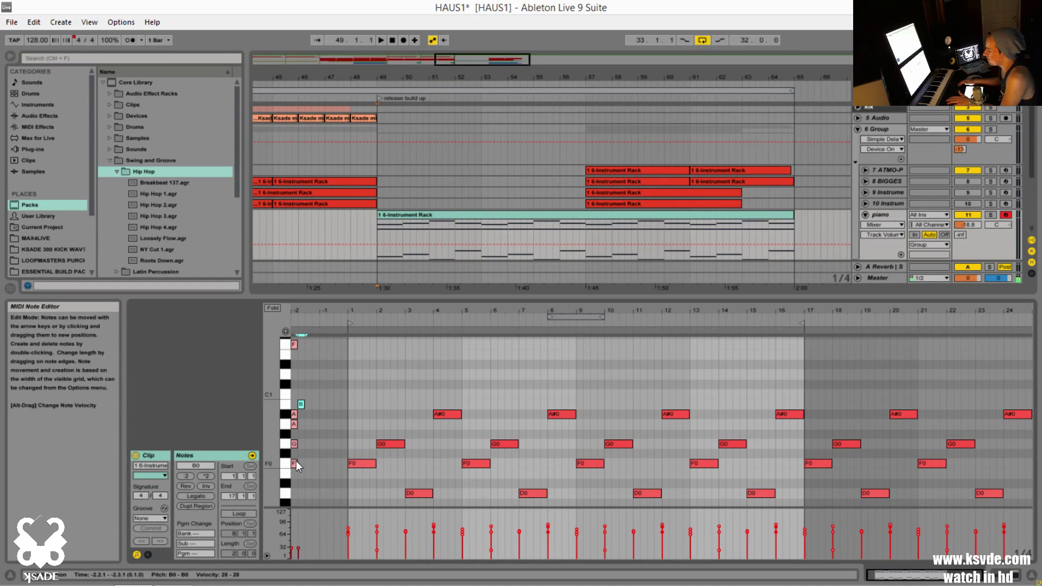
key("Up")
key("Up")
key("Up")
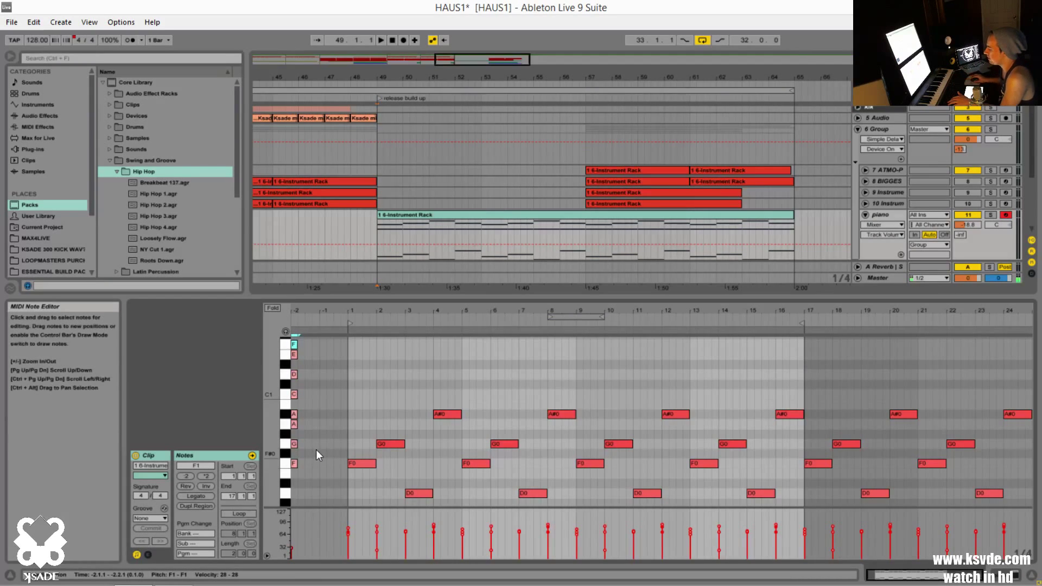
Copy the reference note stack beside the originals and move it up to F3–F4
left_click_drag(308, 462, 281, 357)
left_click(294, 344)
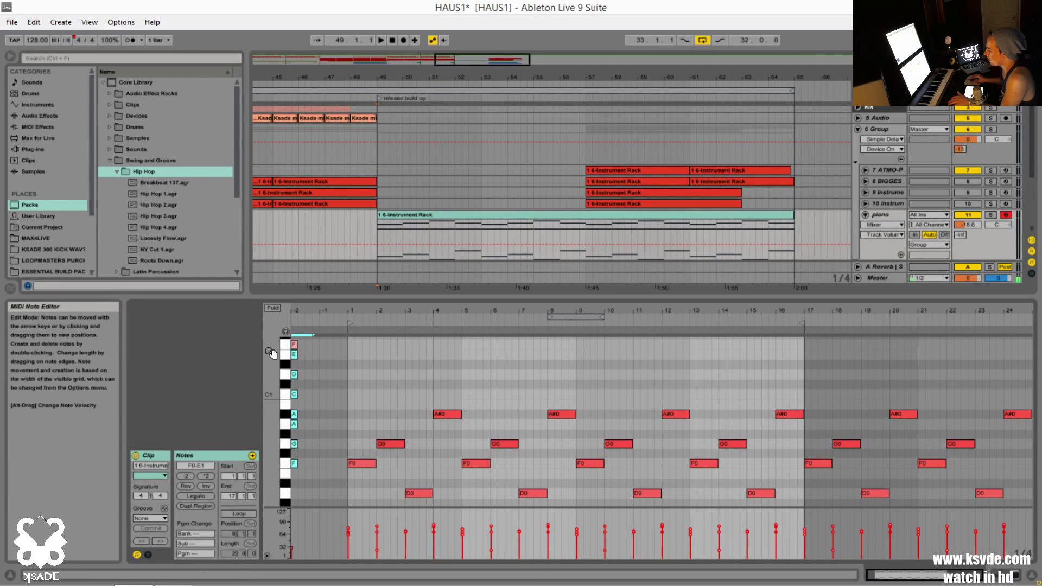
left_click_drag(309, 465, 284, 348)
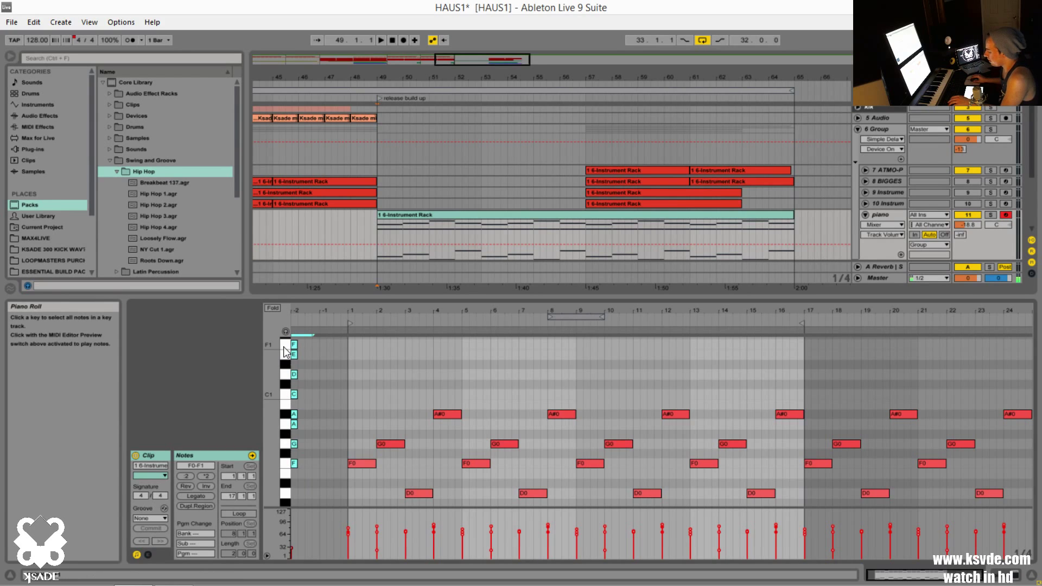
key("ctrl+d")
key("shift+Down")
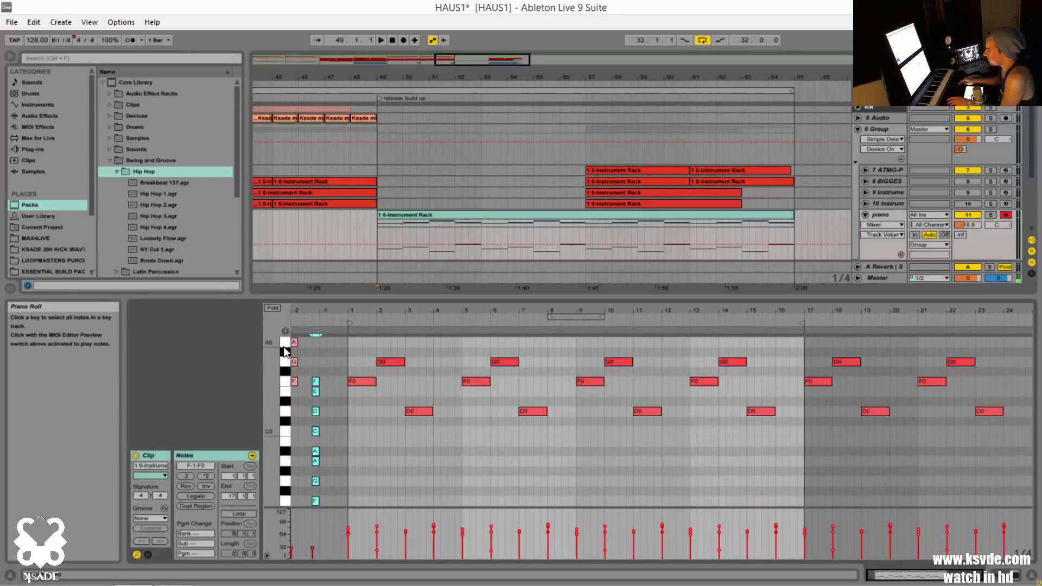
key("Left")
key("Left")
key("Left")
key("Right")
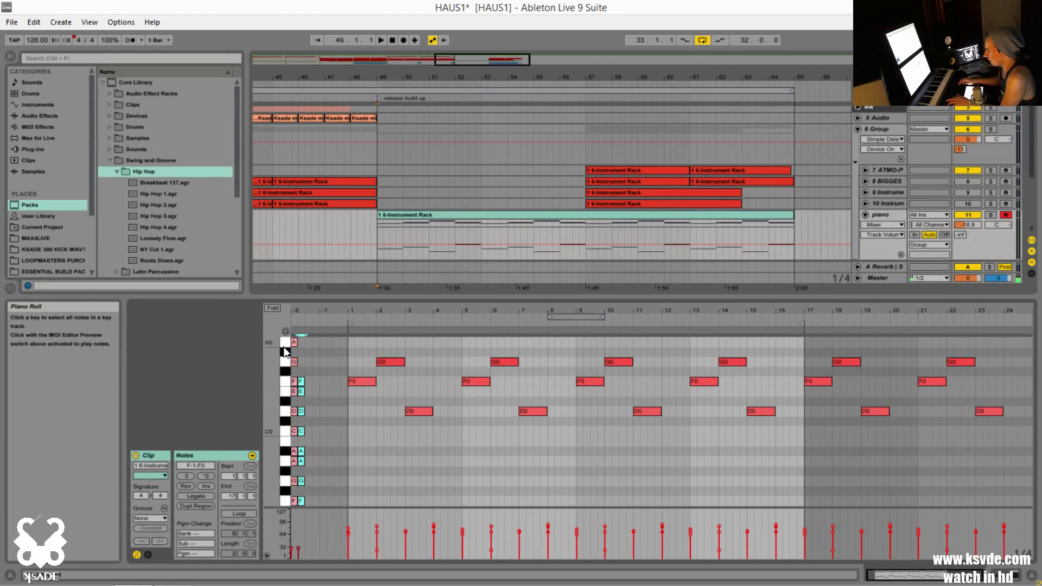
key("shift+Up")
key("shift+Up")
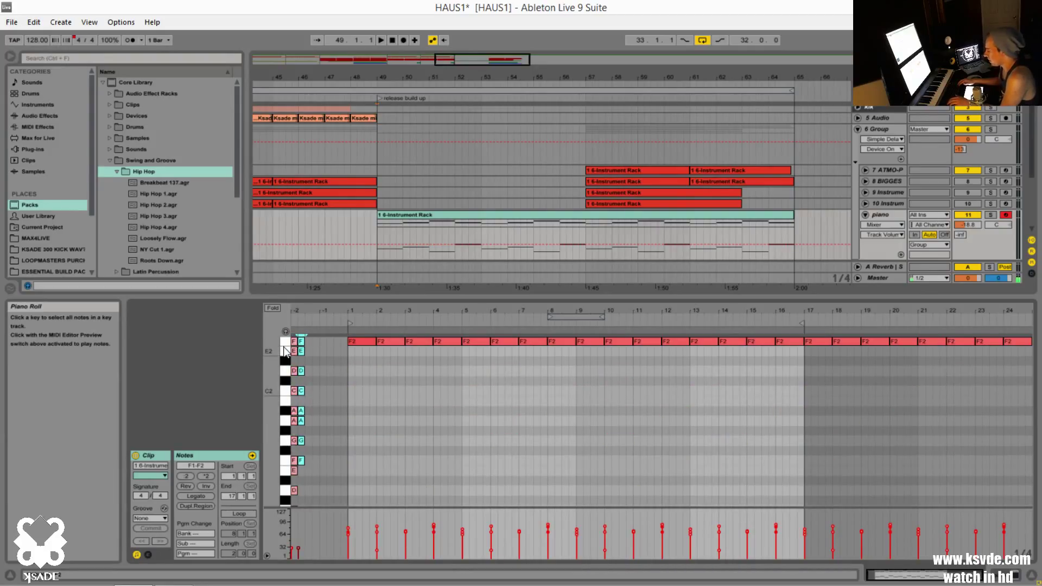
key("shift+Up")
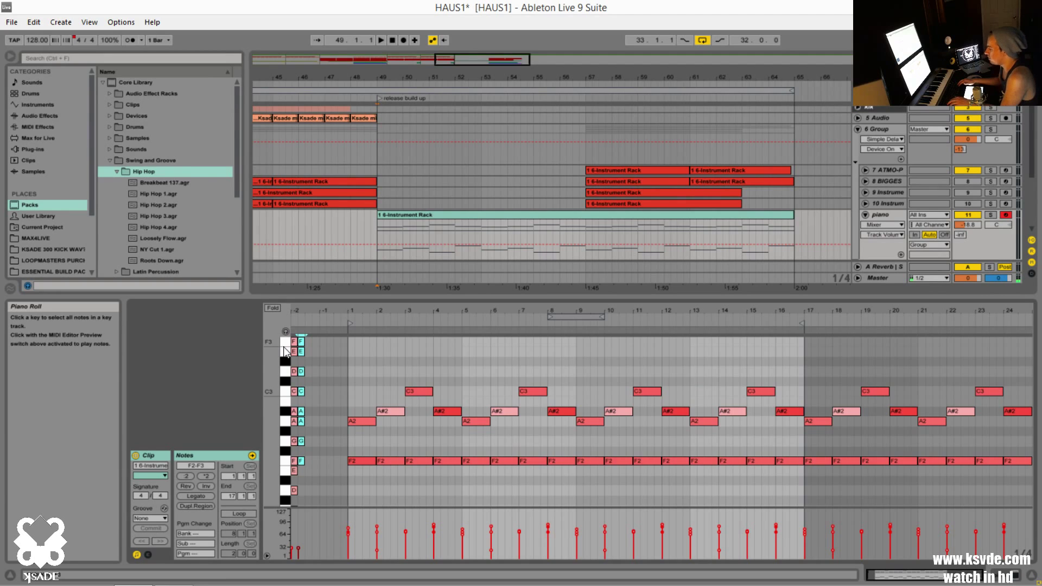
key("shift+Up")
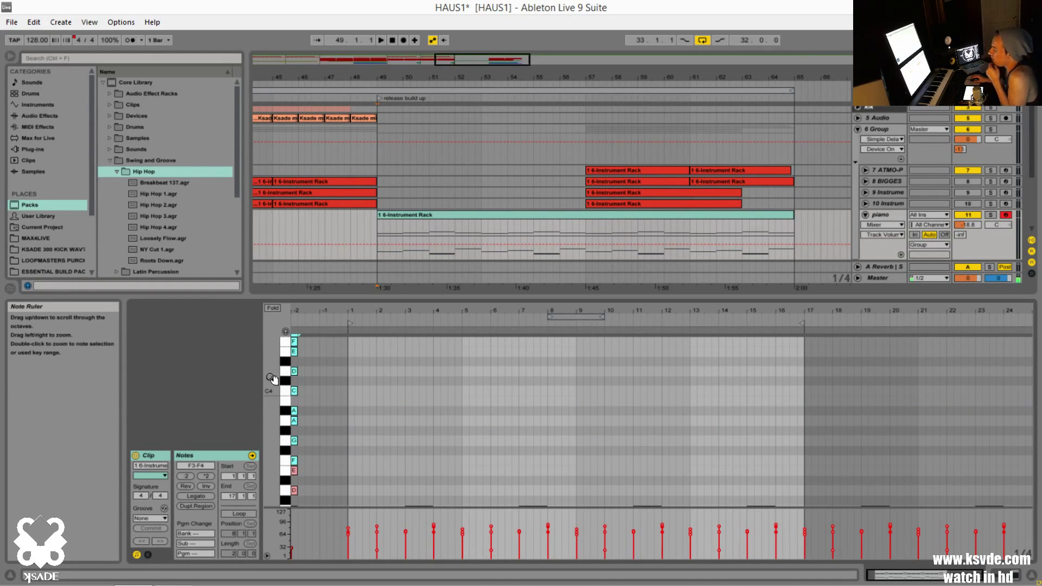
Enable Fold to show only the pitches in use, and deselect the copied notes
mouse_move(285, 334)
left_mouse_down()
mouse_move(285, 364)
mouse_move(278, 319)
left_mouse_up()
left_click(275, 308)
left_click(343, 410)
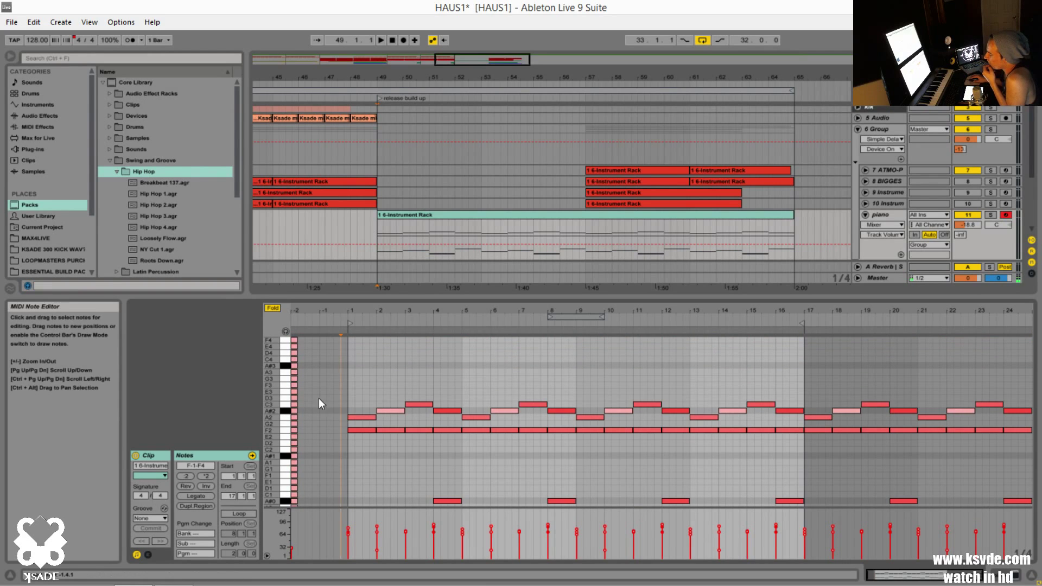
mouse_move(276, 422)
left_mouse_down()
mouse_move(276, 359)
mouse_move(276, 421)
left_mouse_up()
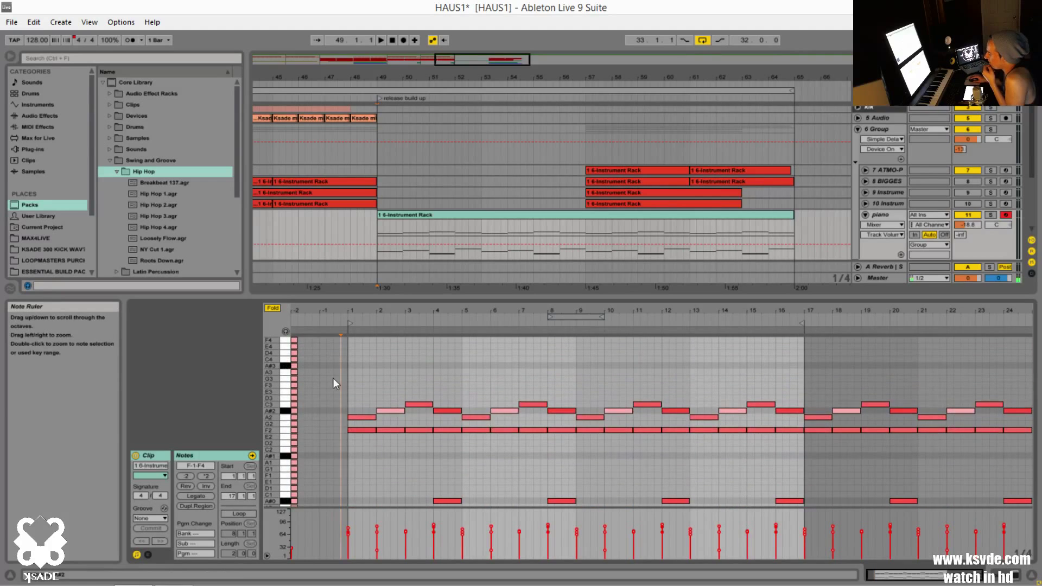
Scroll through the folded editor to review the clip's chord pitches
scroll(371, 391, "down", 3)
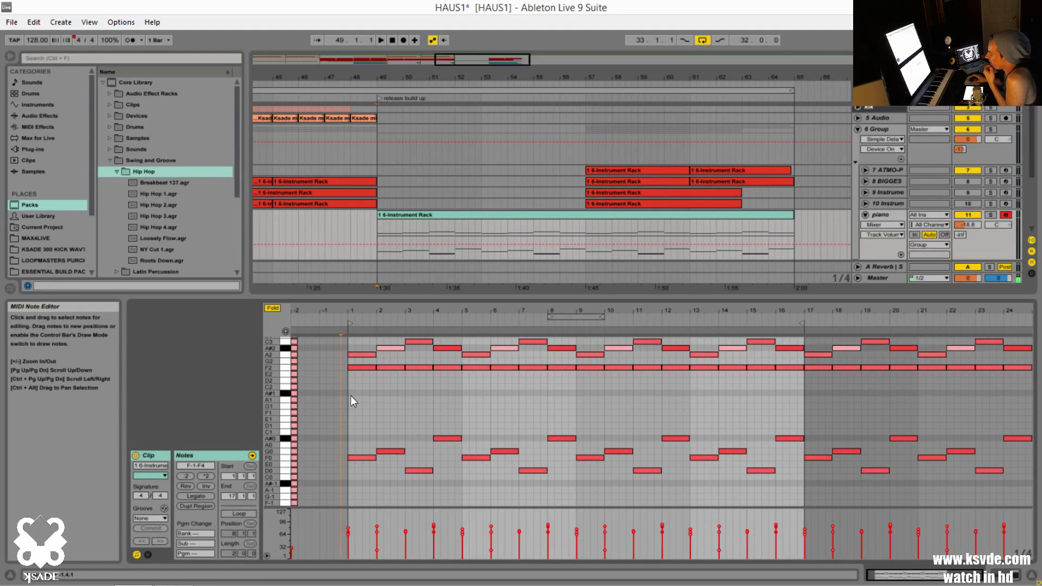
scroll(463, 423, "up", 3)
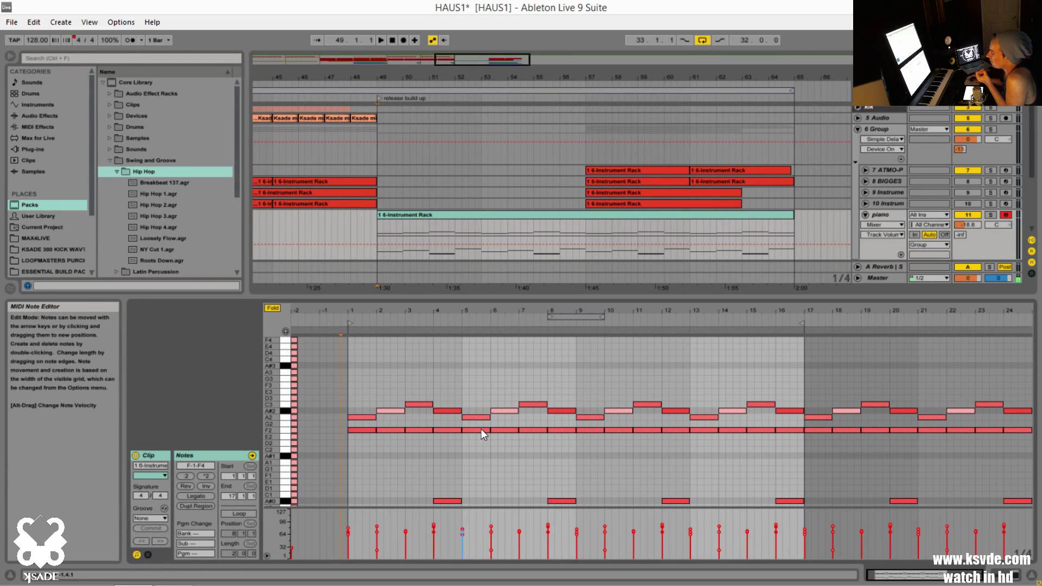
scroll(481, 428, "down", 2)
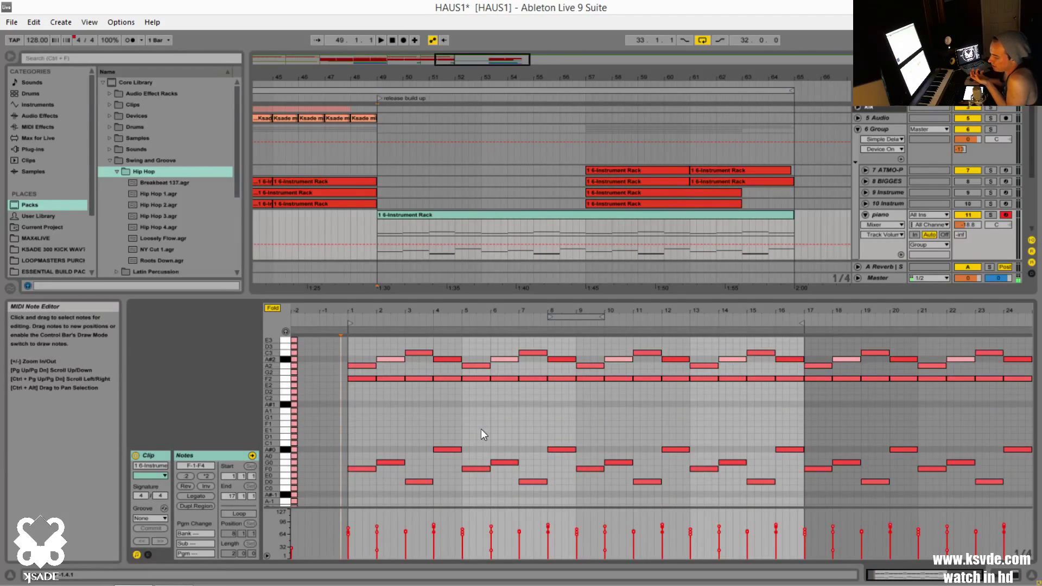
scroll(481, 429, "up", 3)
scroll(481, 428, "down", 2)
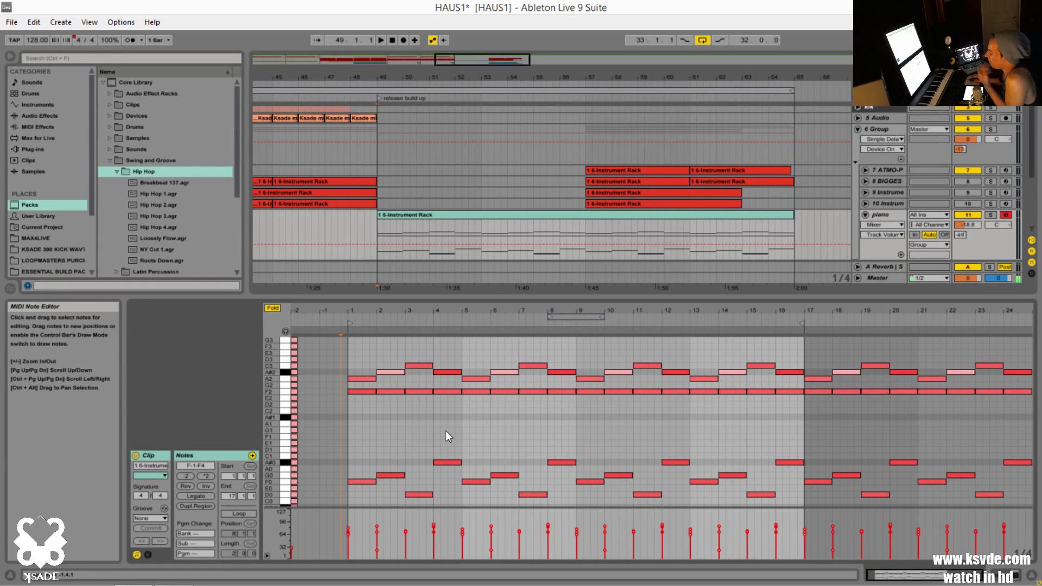
scroll(274, 424, "up", 3)
scroll(274, 423, "down", 3)
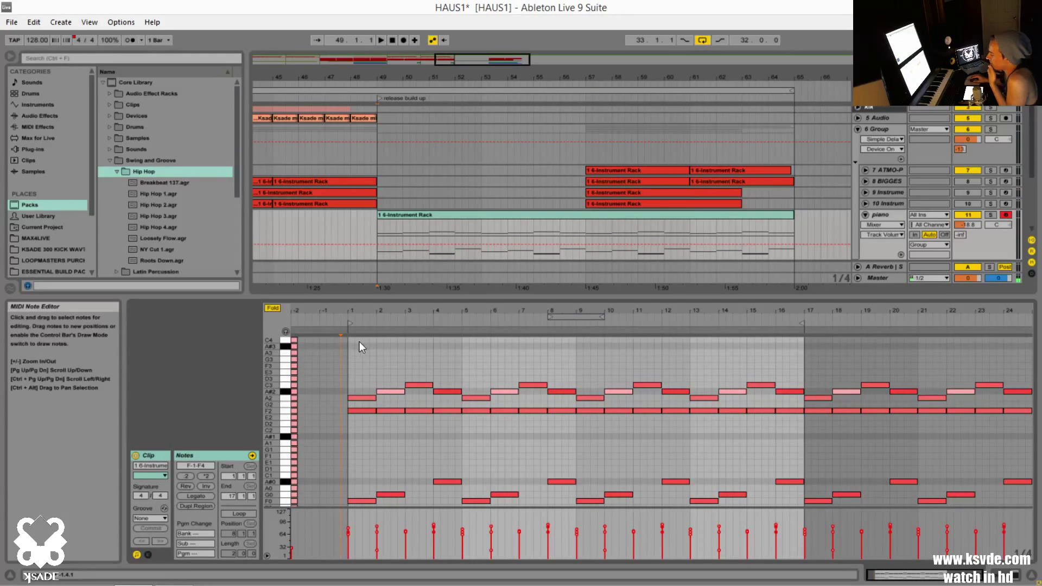
left_click_drag(351, 342, 807, 520)
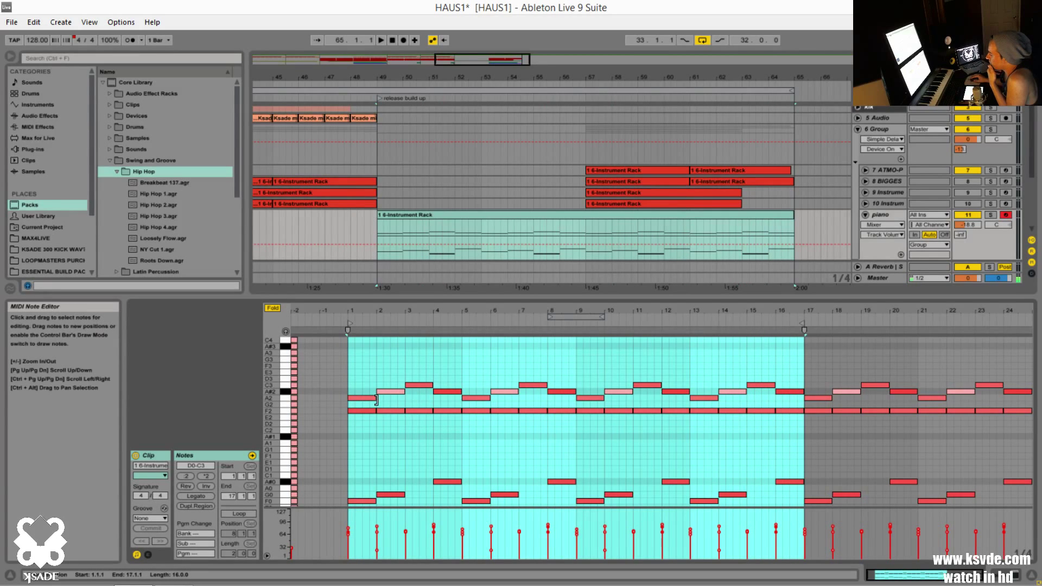
left_click_drag(309, 345, 185, 548)
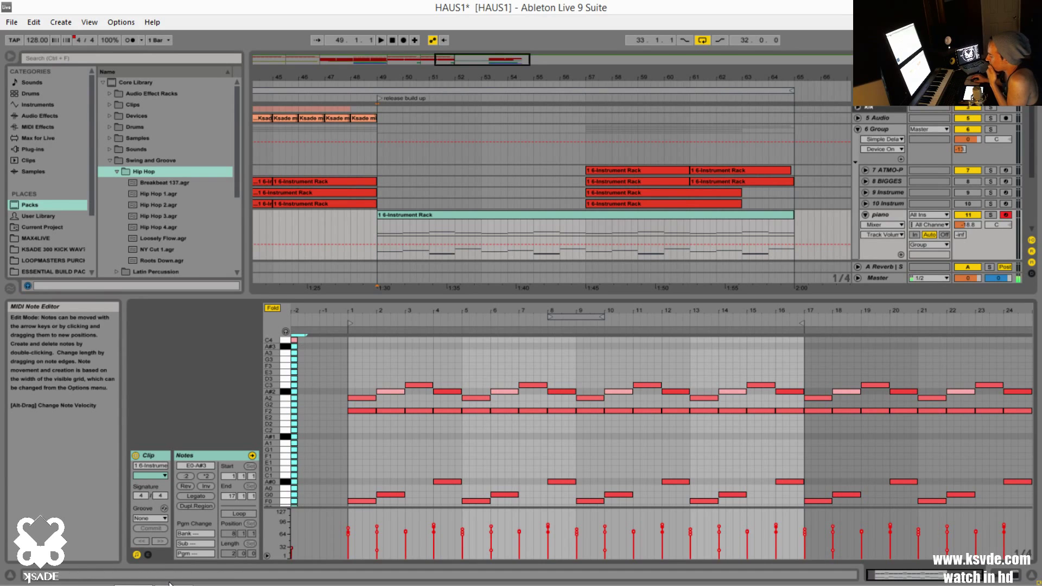
left_click(319, 429)
mouse_move(271, 428)
left_mouse_down()
mouse_move(271, 385)
mouse_move(272, 446)
mouse_move(271, 385)
left_mouse_up()
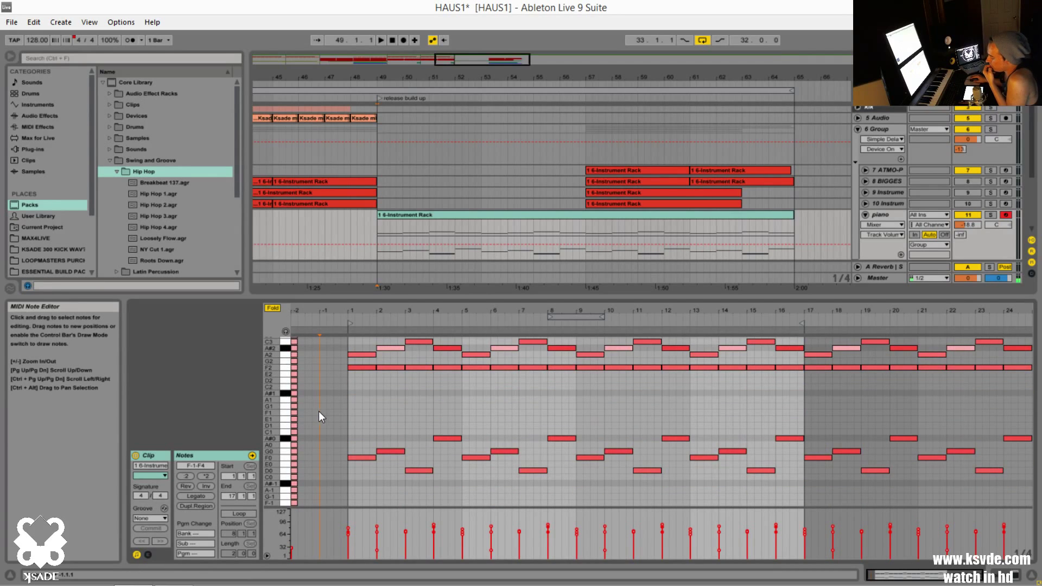